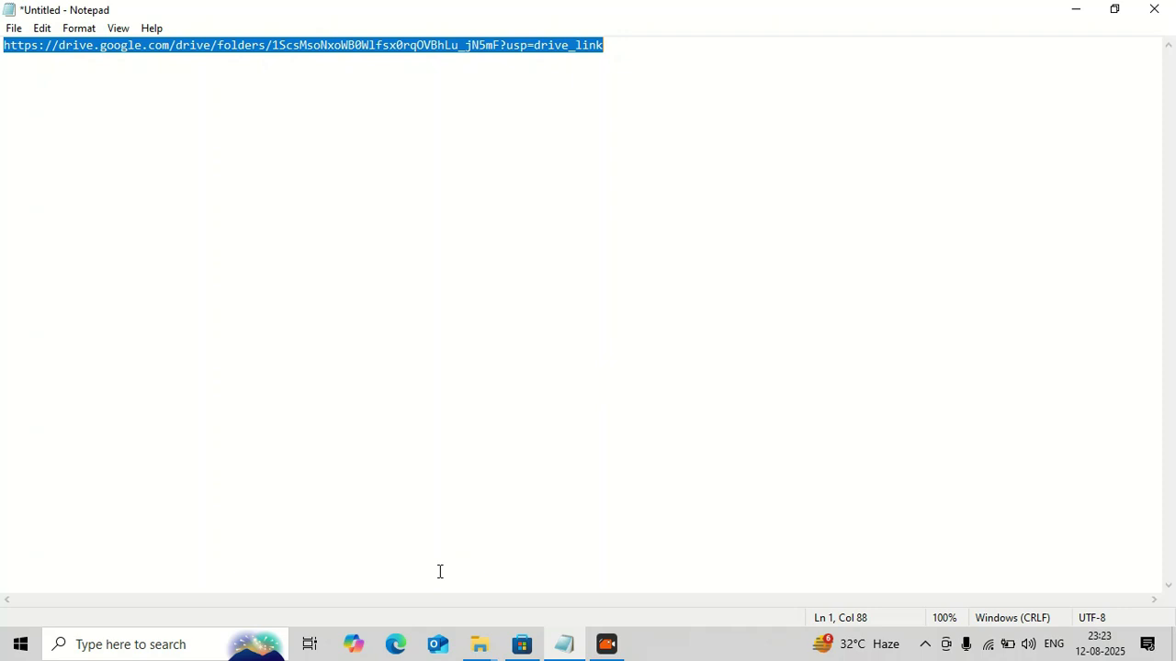
Open Windows Search while the Google Drive link stays in Notepad.
left_click(162, 655)
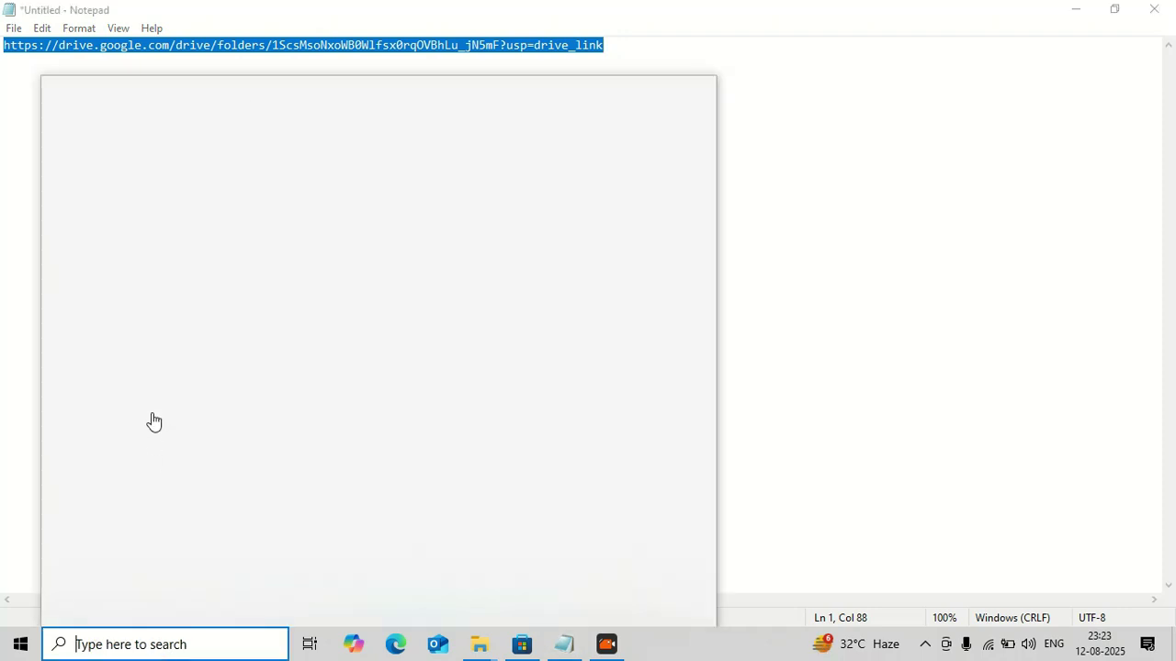
Open the pasted Google Drive folder link in a maximized Chrome window using the first profile.
left_click(113, 358)
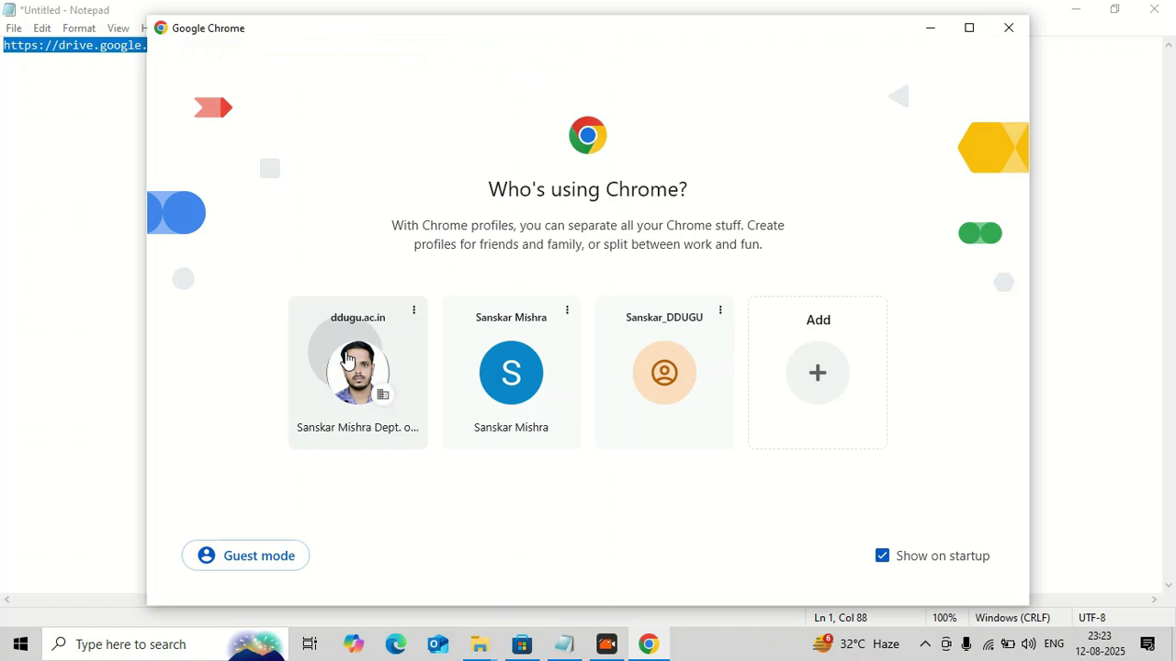
left_click(348, 354)
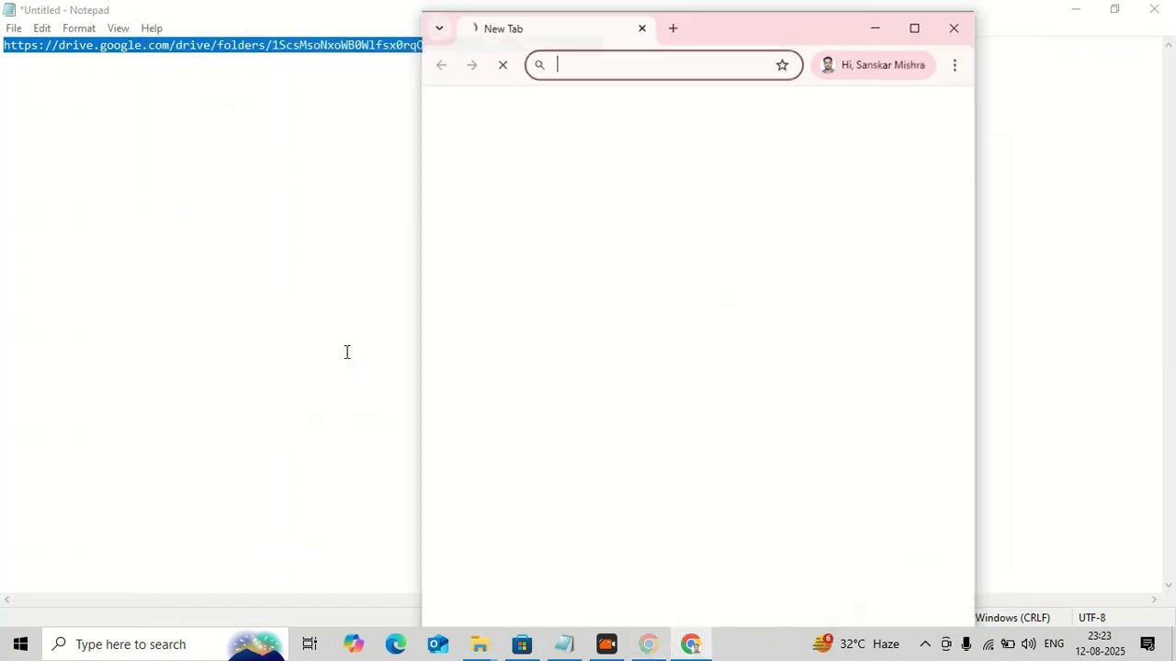
left_click(926, 29)
left_click(493, 321)
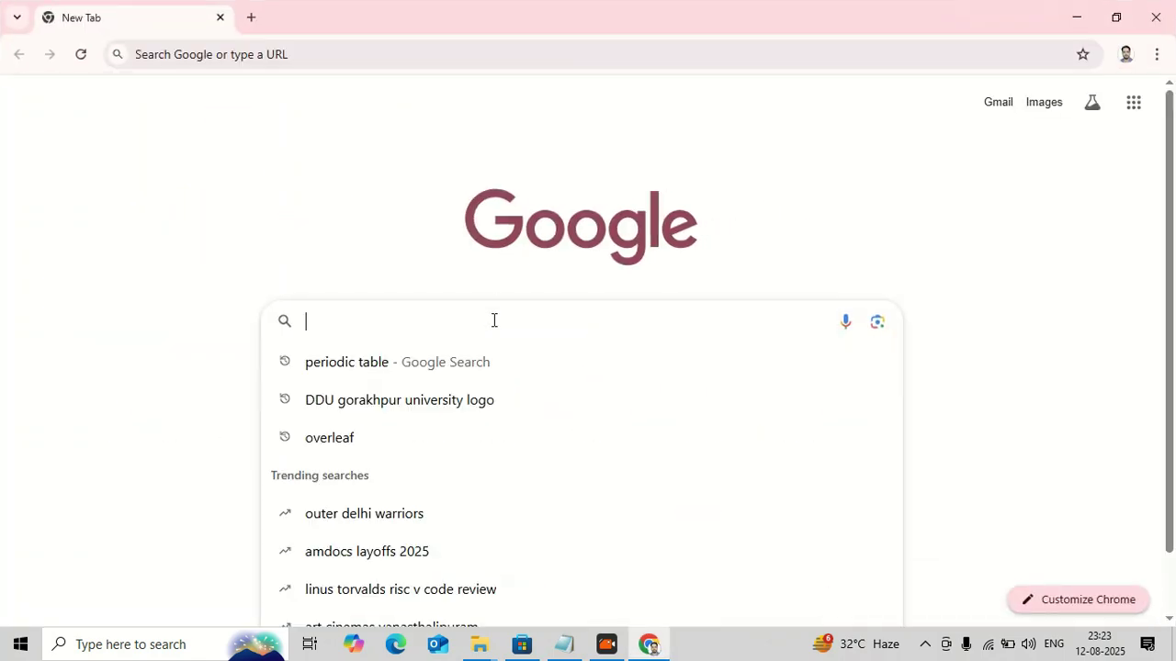
key("Return")
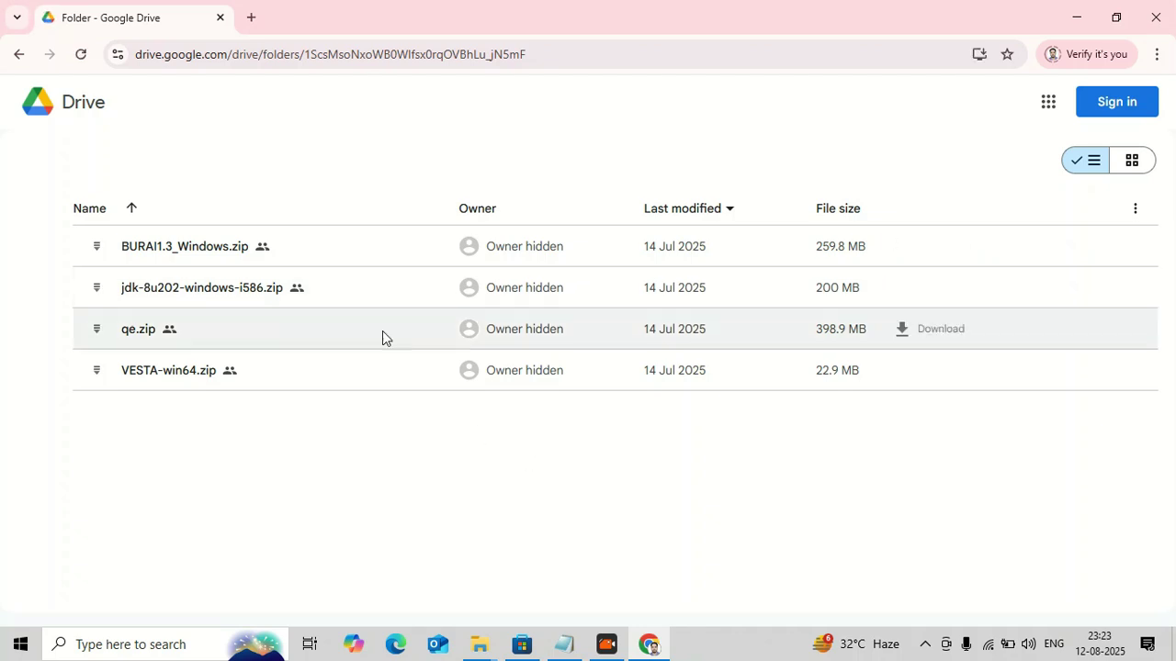
Try downloading qe.zip, dismiss the too-large-to-scan virus warning, and minimize Chrome.
mouse_move(944, 248)
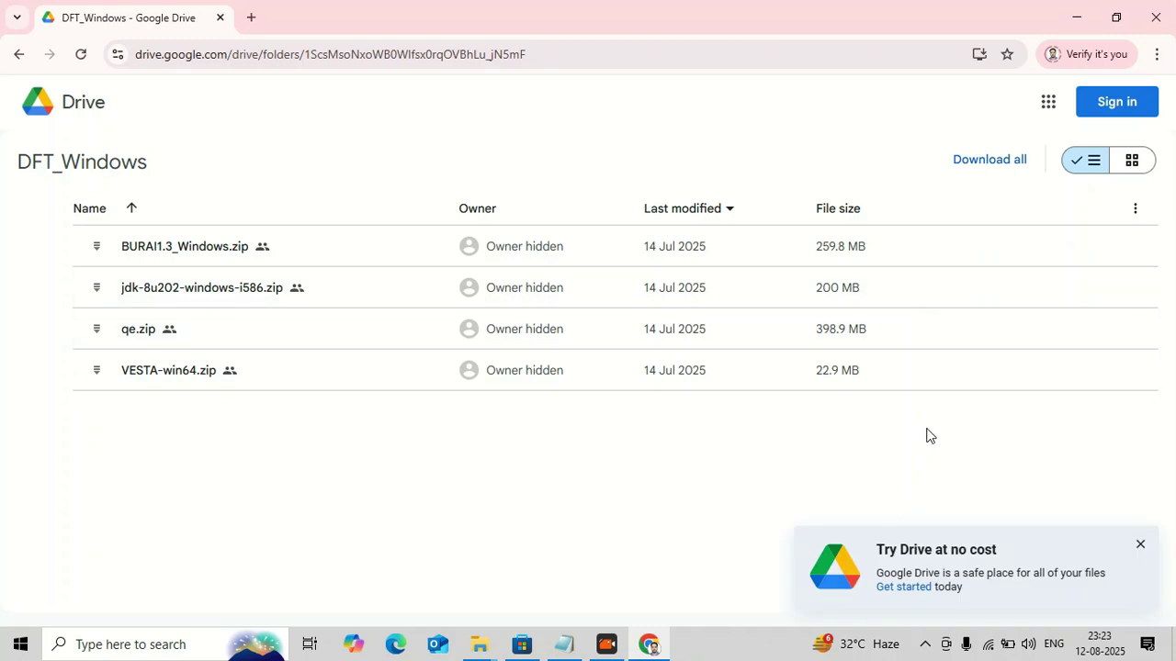
mouse_move(832, 344)
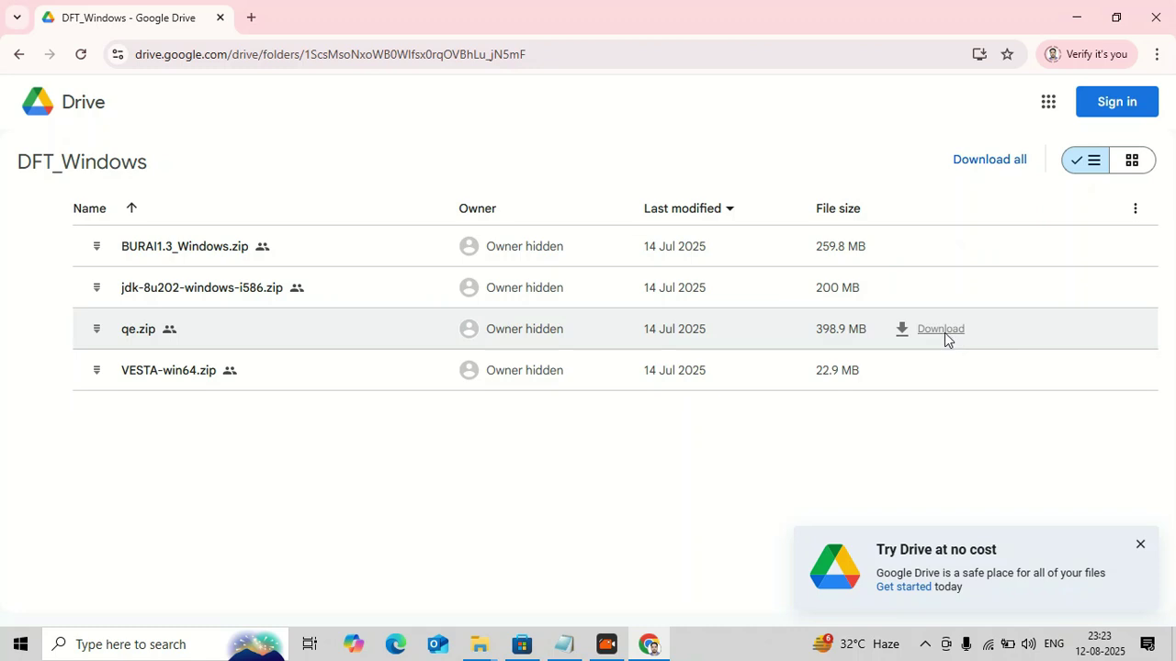
left_click(944, 333)
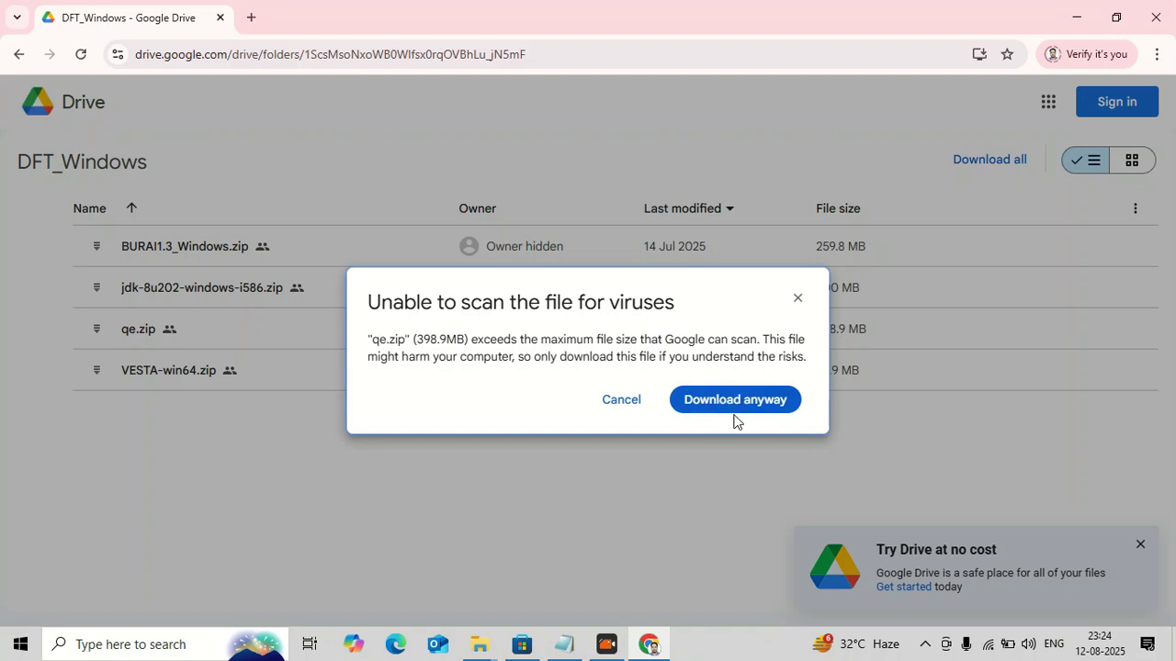
left_click(799, 300)
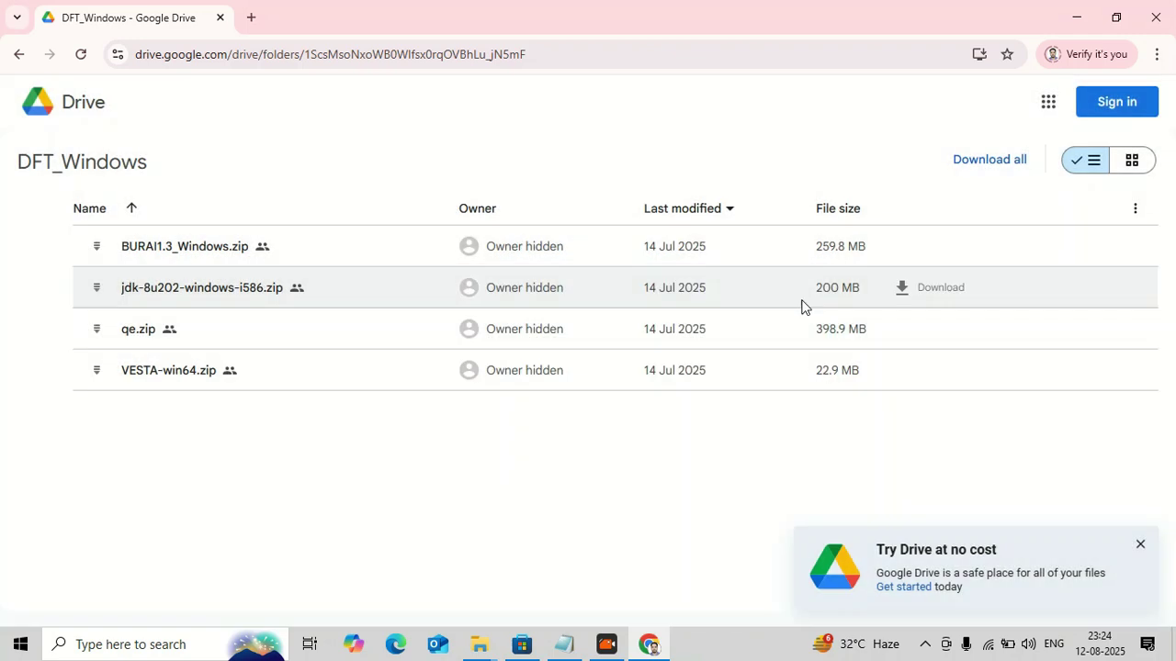
left_click(1075, 26)
Minimize Notepad, refresh the desktop, and open This PC.
left_click(1076, 9)
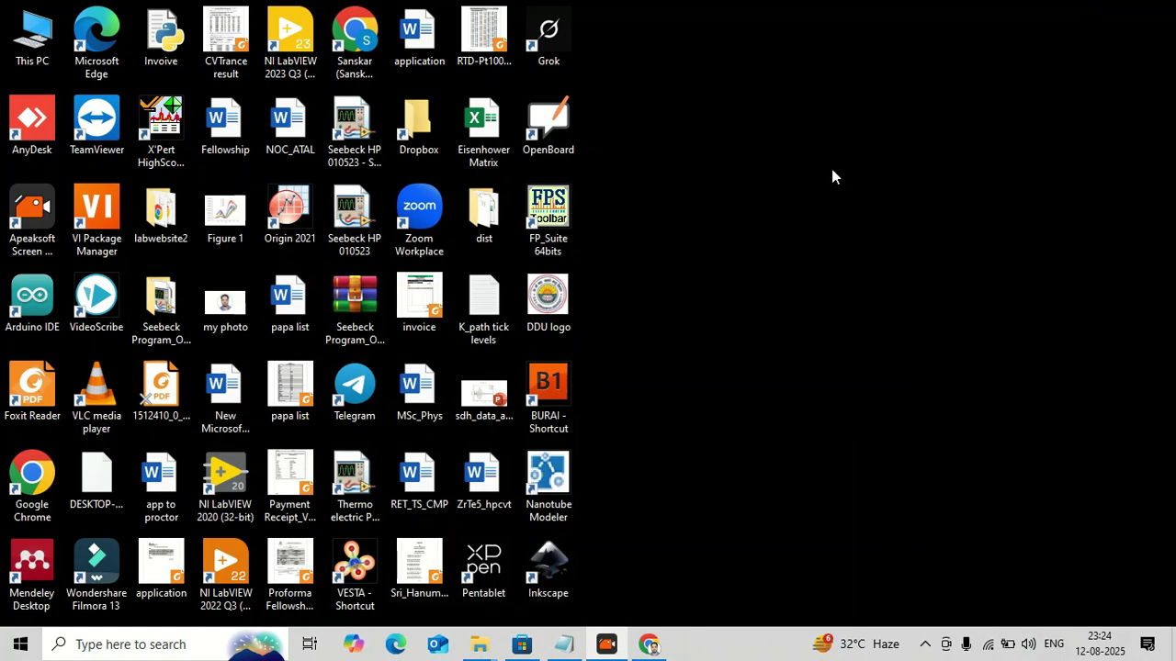
right_click(832, 169)
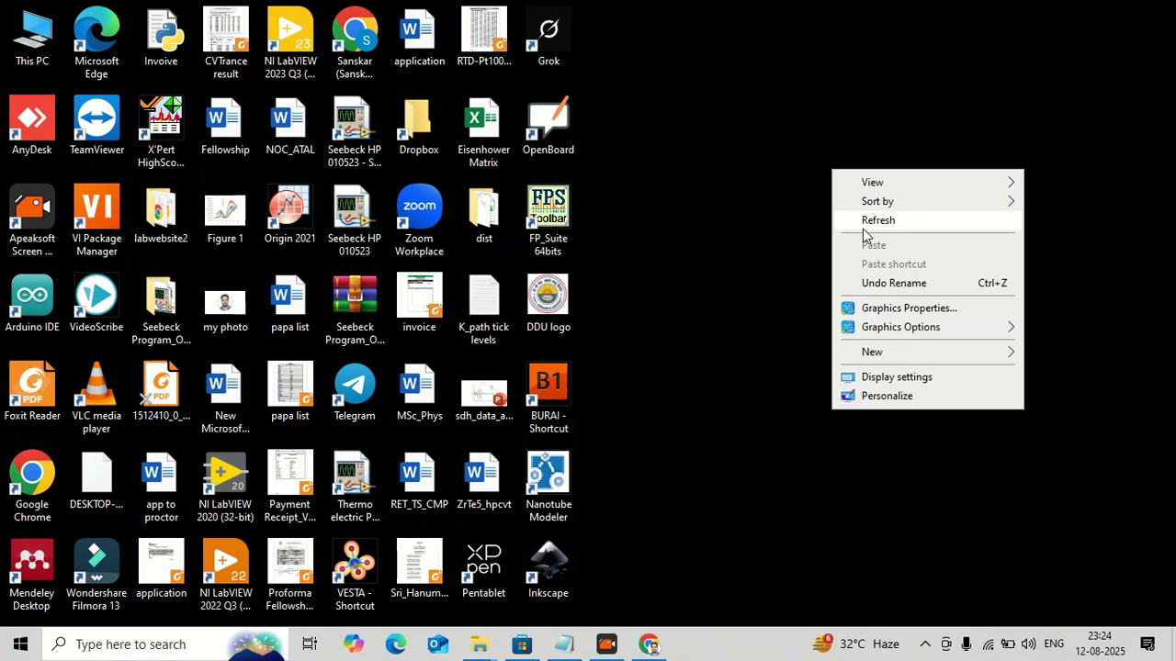
left_click(864, 230)
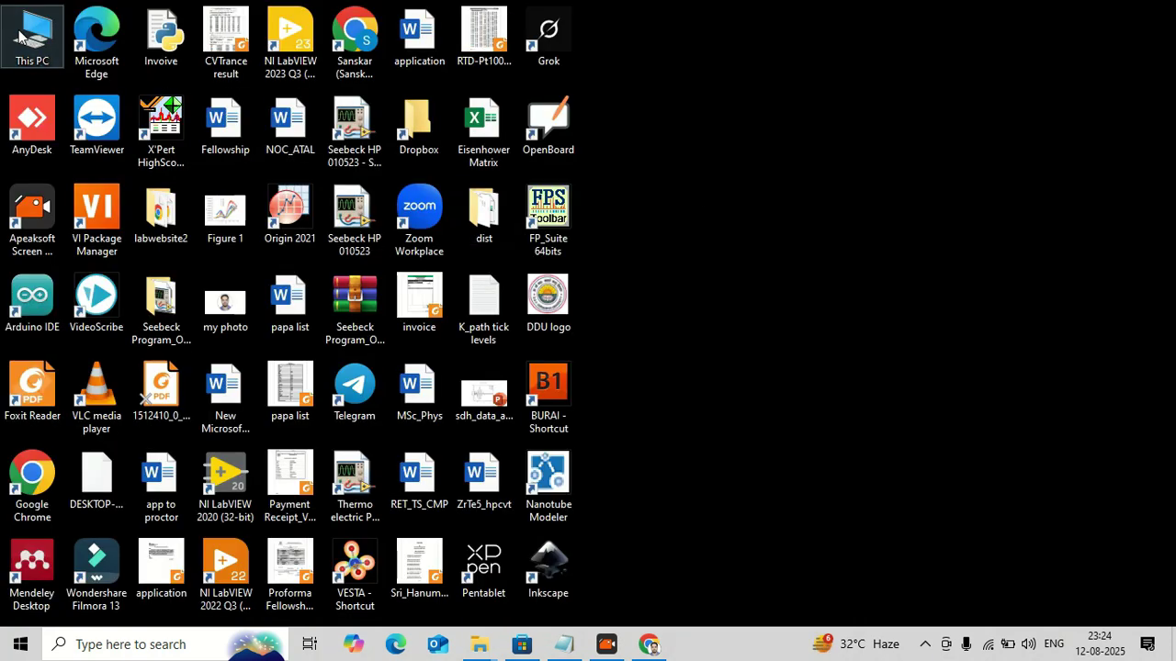
double_click(27, 35)
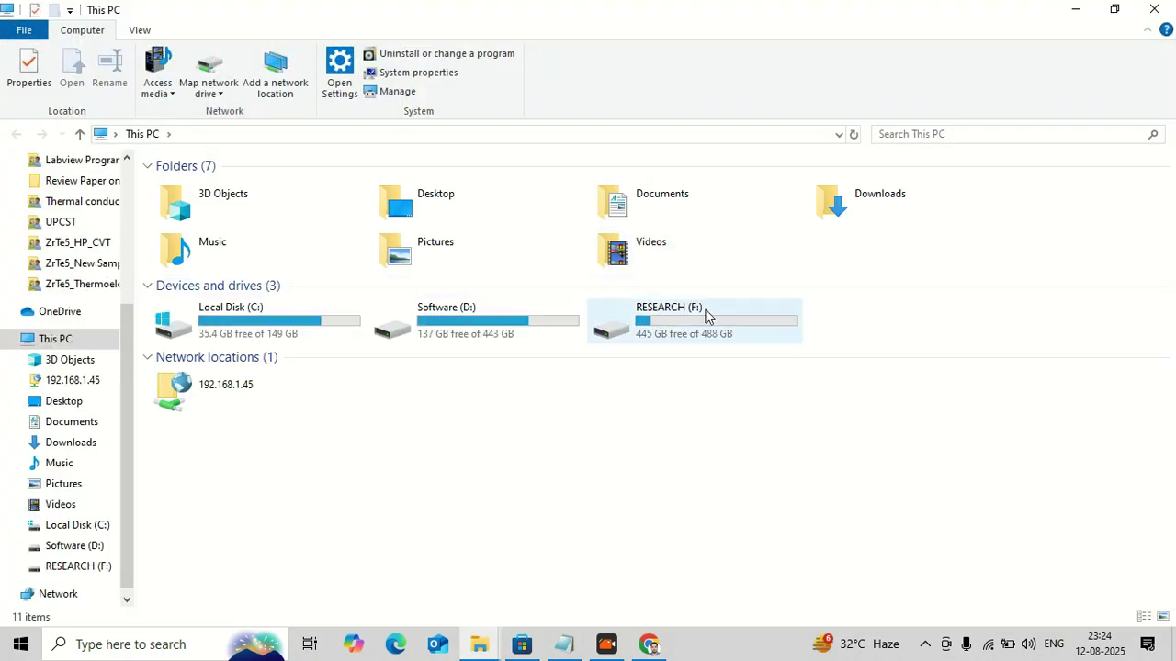
Browse to F:\Sanskar PhD\Quantum_Espresso\Day1\qe\qe to check its 126 items, then close Explorer.
double_click(706, 315)
left_click(425, 262)
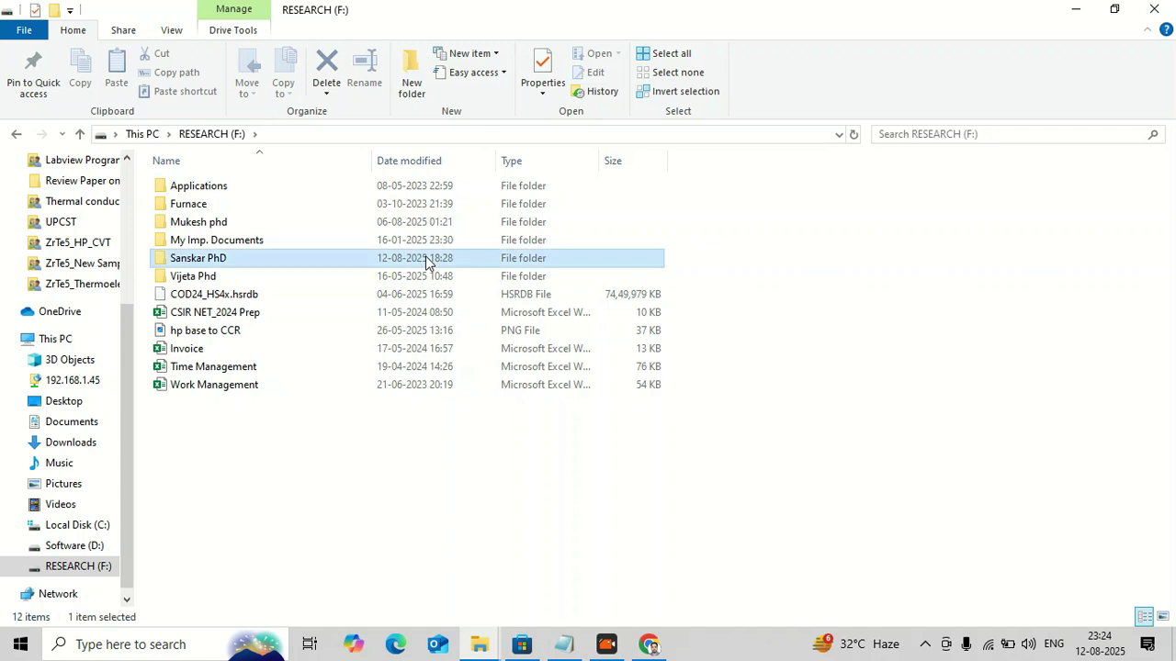
double_click(425, 261)
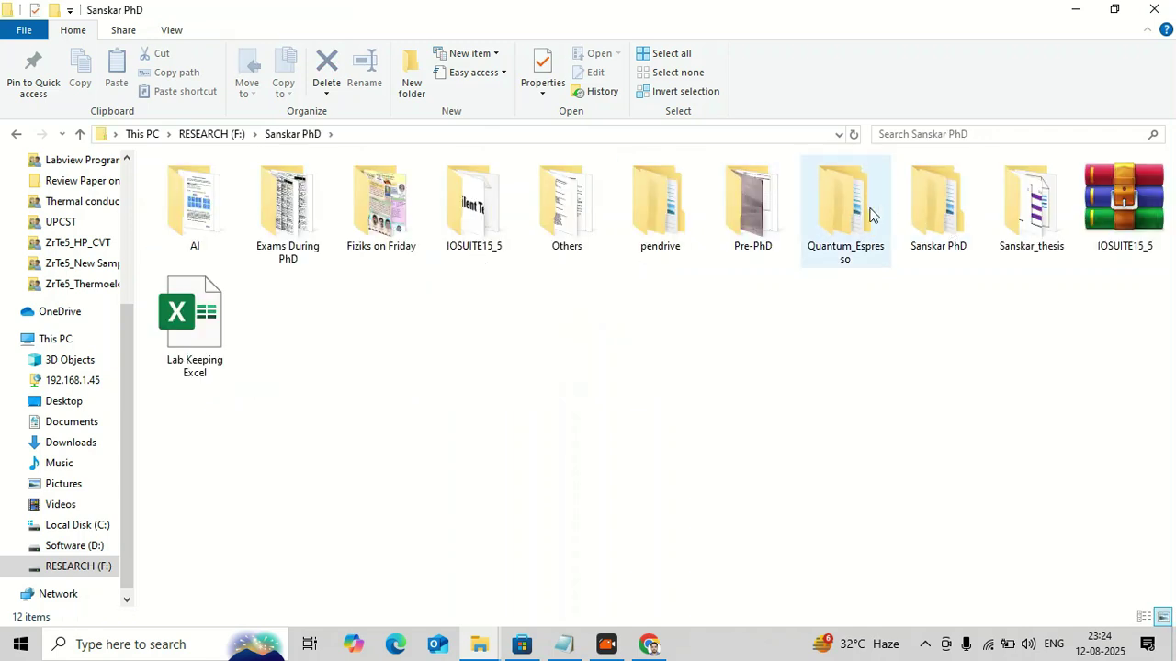
double_click(873, 214)
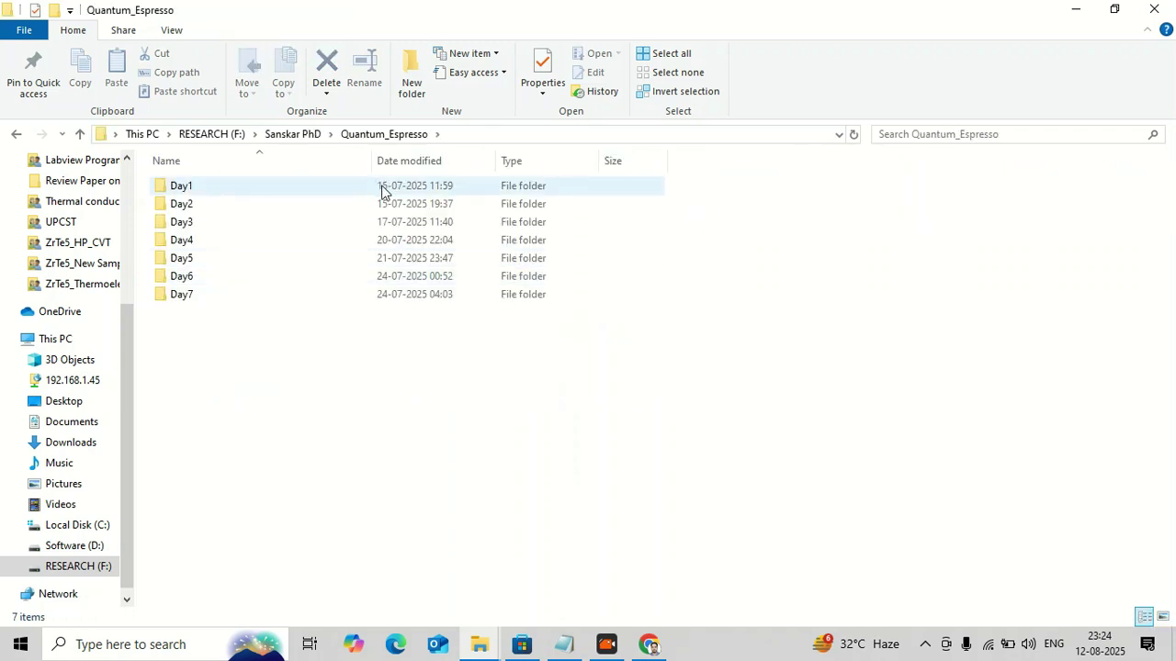
double_click(382, 190)
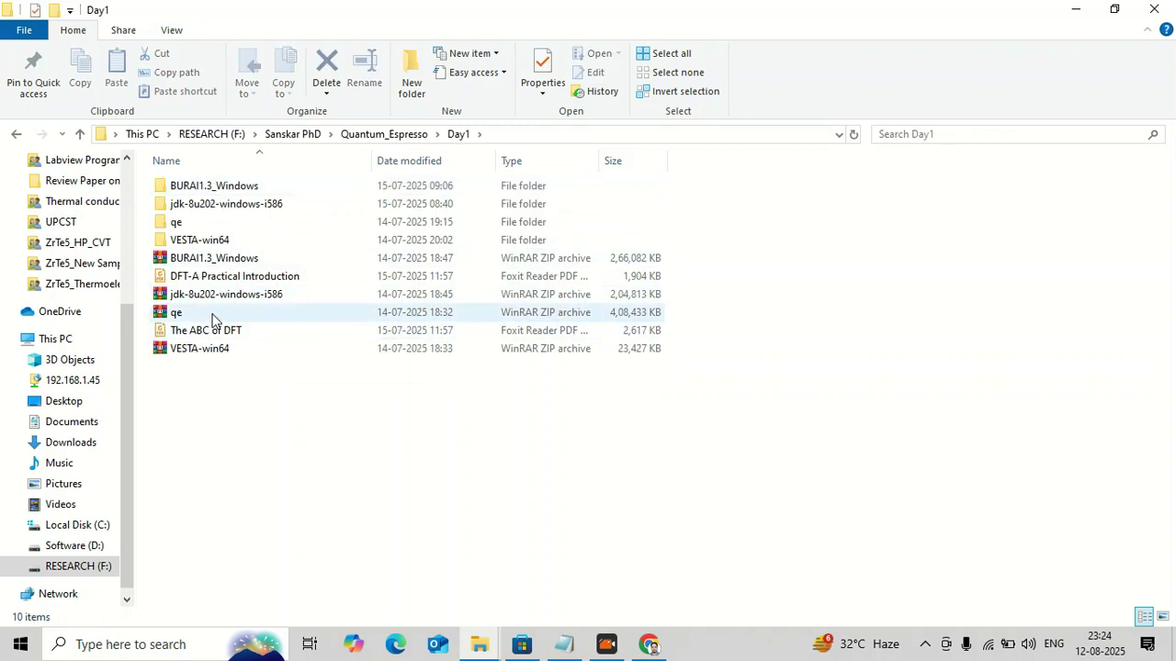
left_click(244, 316)
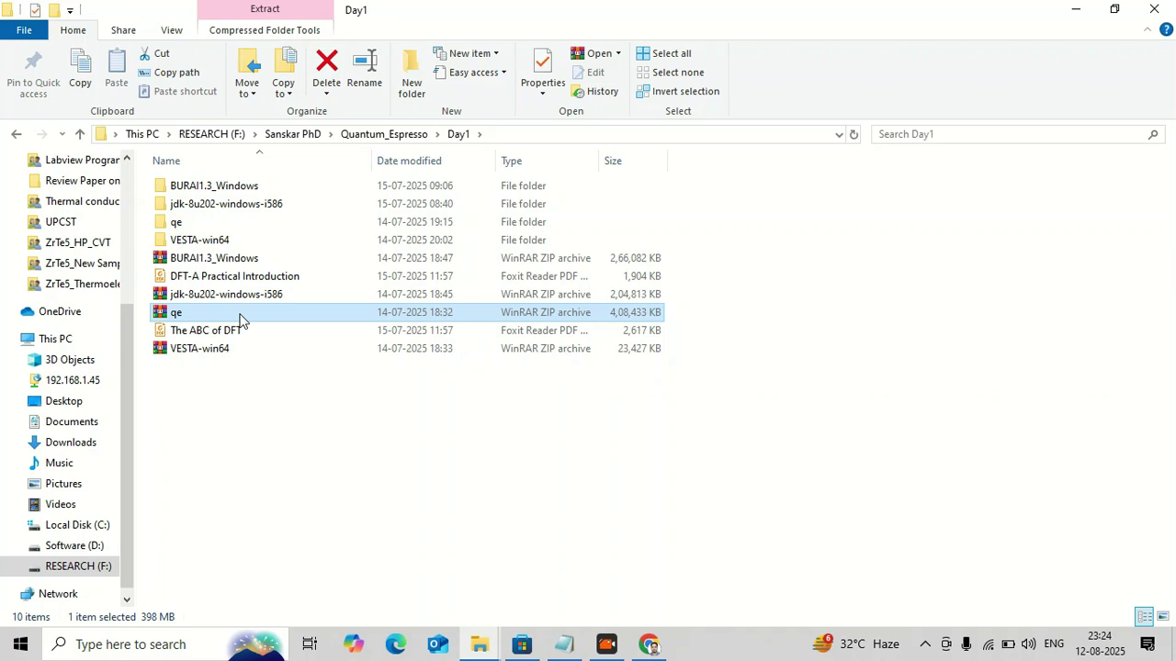
double_click(243, 224)
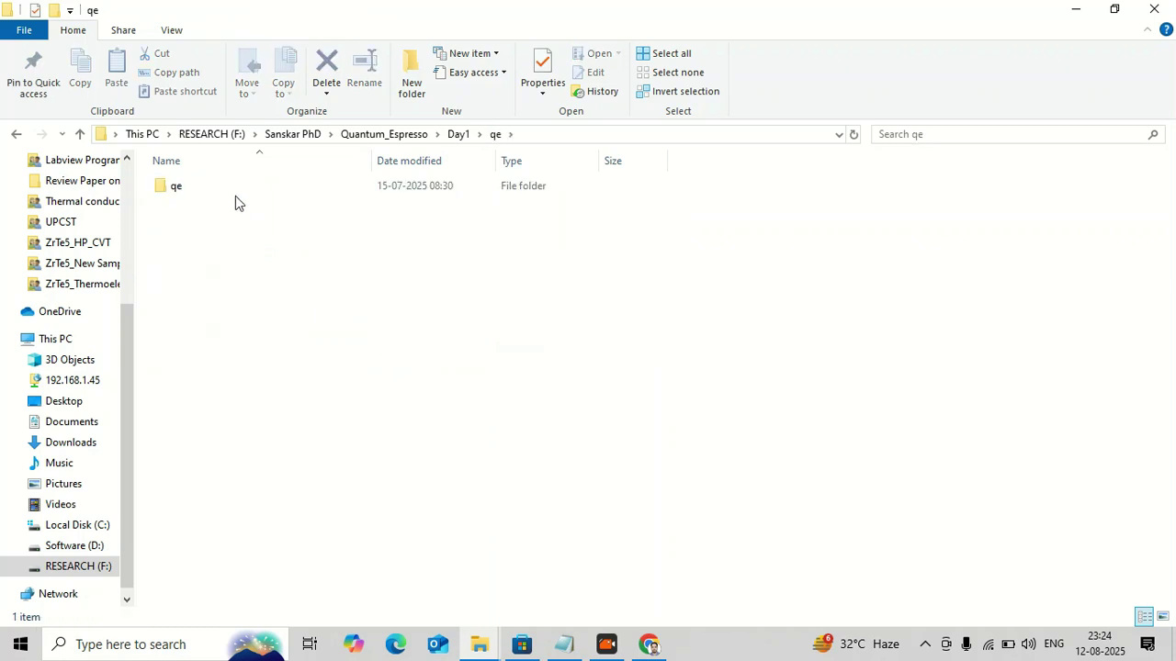
double_click(235, 194)
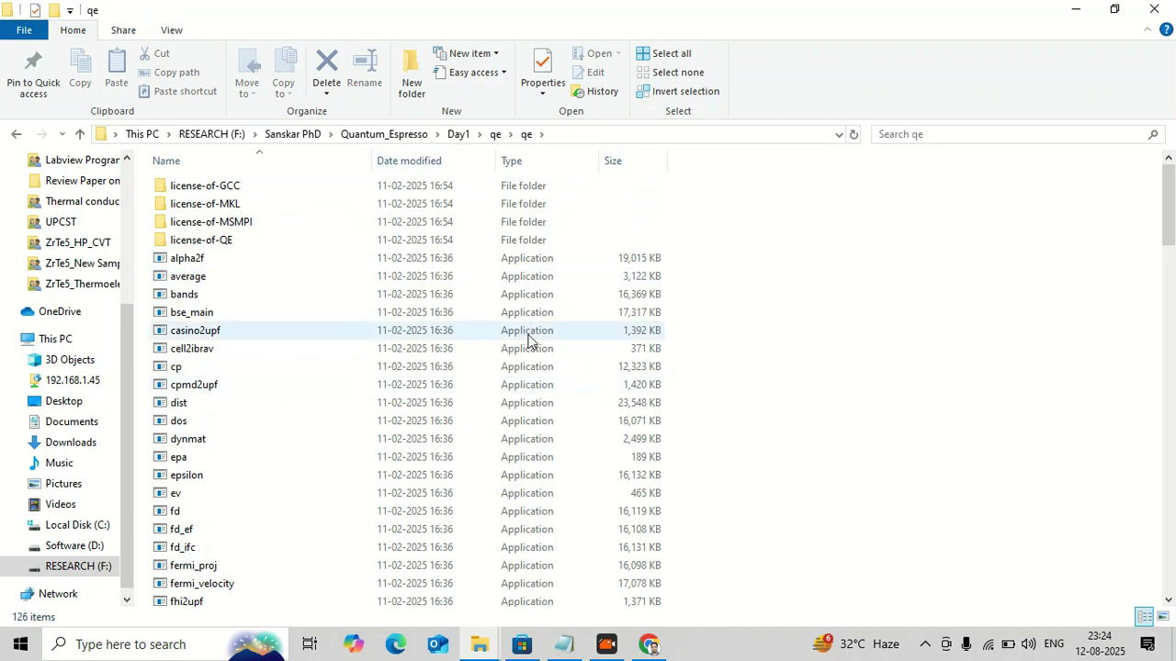
mouse_move(1170, 220)
left_mouse_down()
mouse_move(1169, 330)
mouse_move(1168, 208)
mouse_move(1168, 335)
mouse_move(1172, 200)
left_mouse_up()
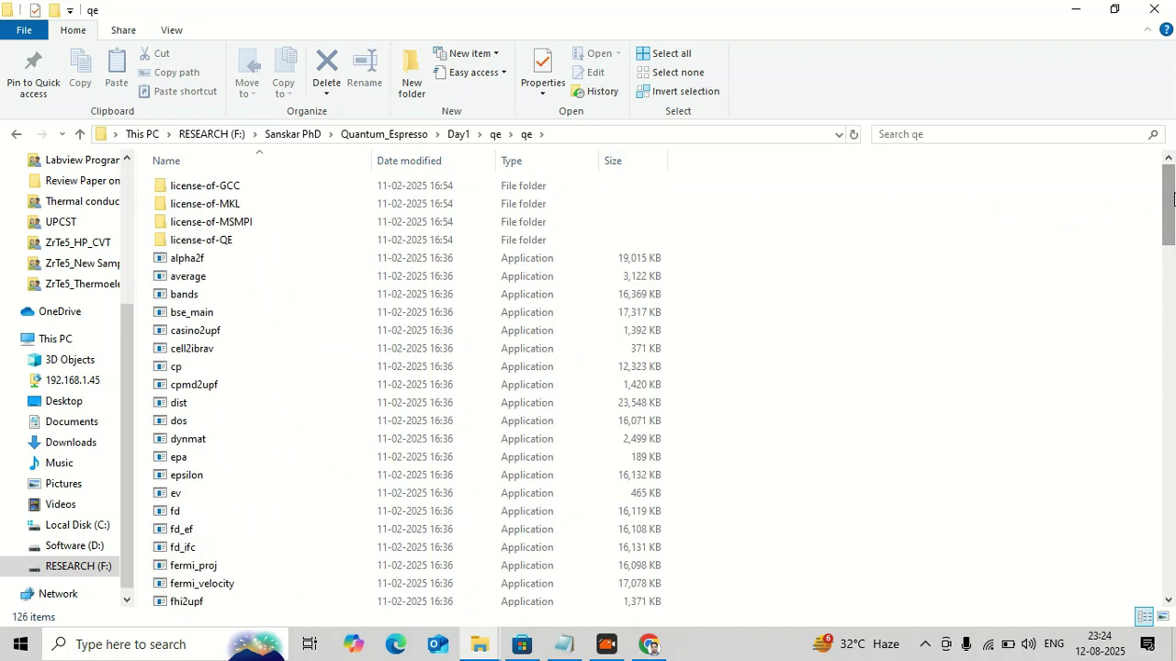
left_click(1156, 9)
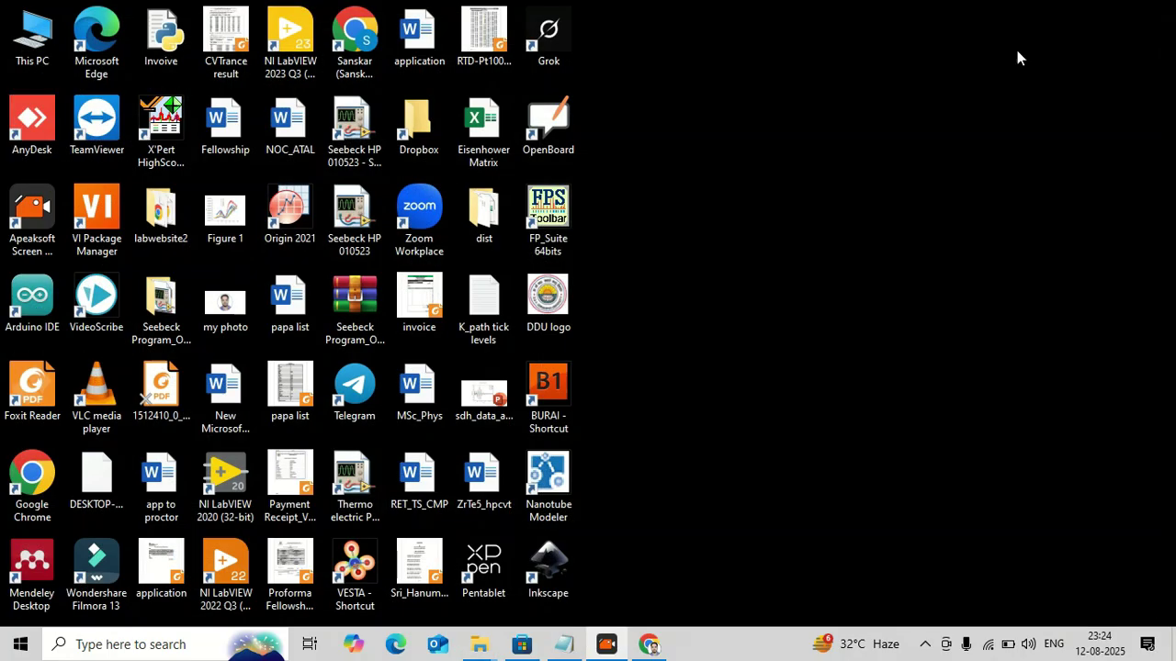
Refresh the desktop, then search 'windows' and launch Windows PowerShell maximized.
right_click(853, 147)
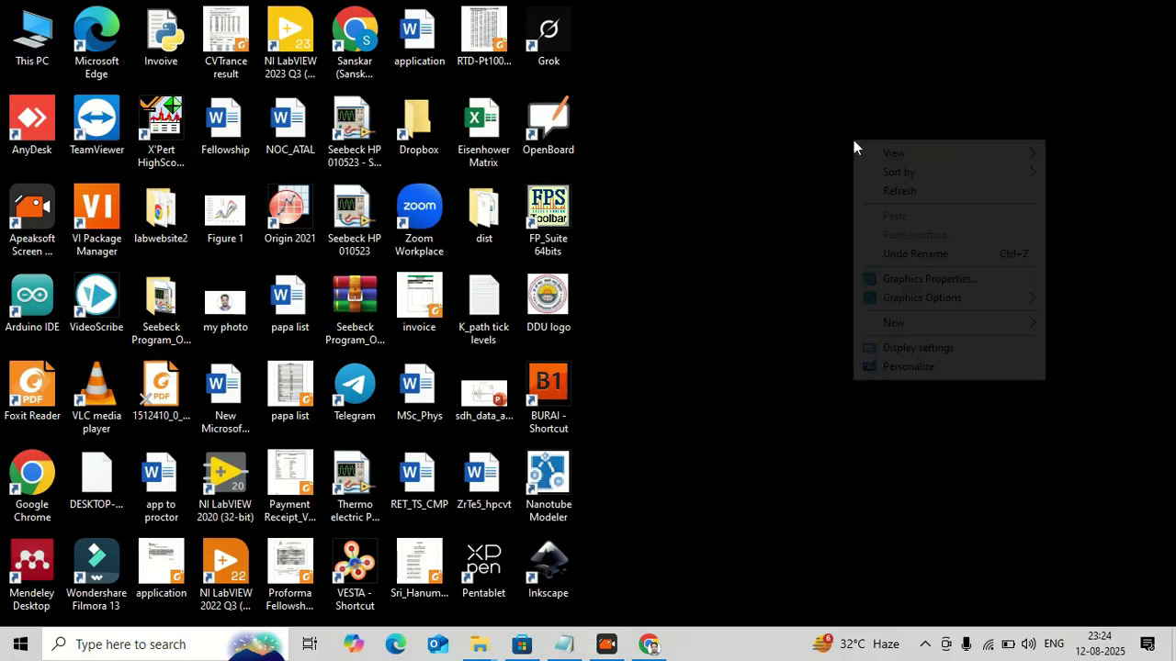
left_click(887, 191)
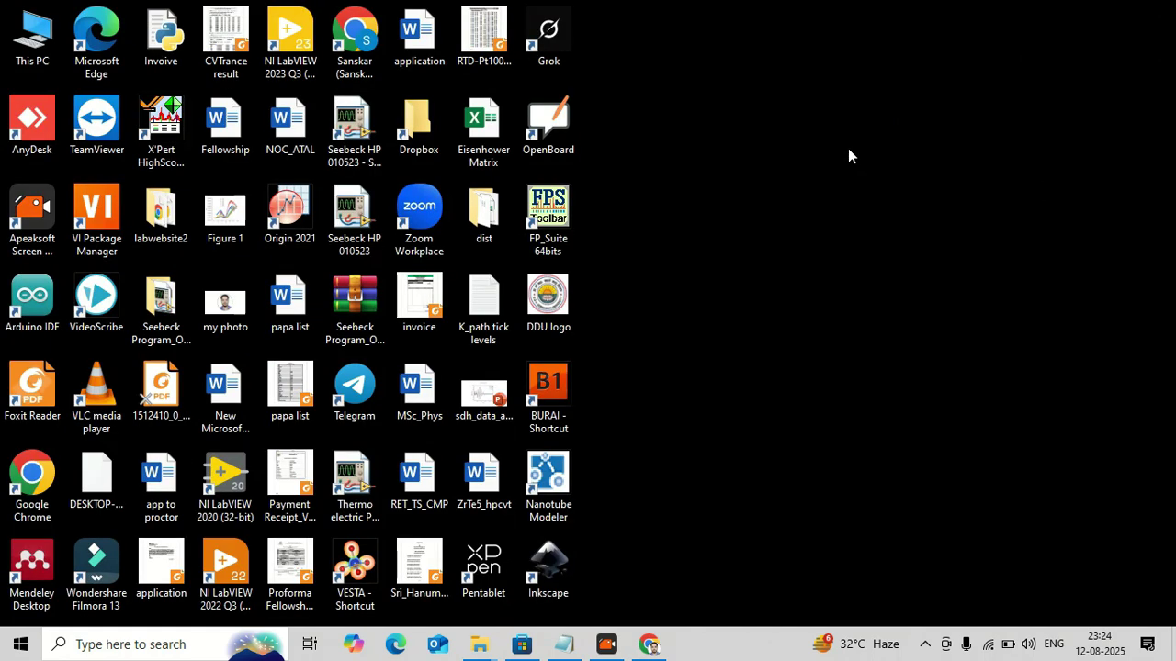
left_click(109, 647)
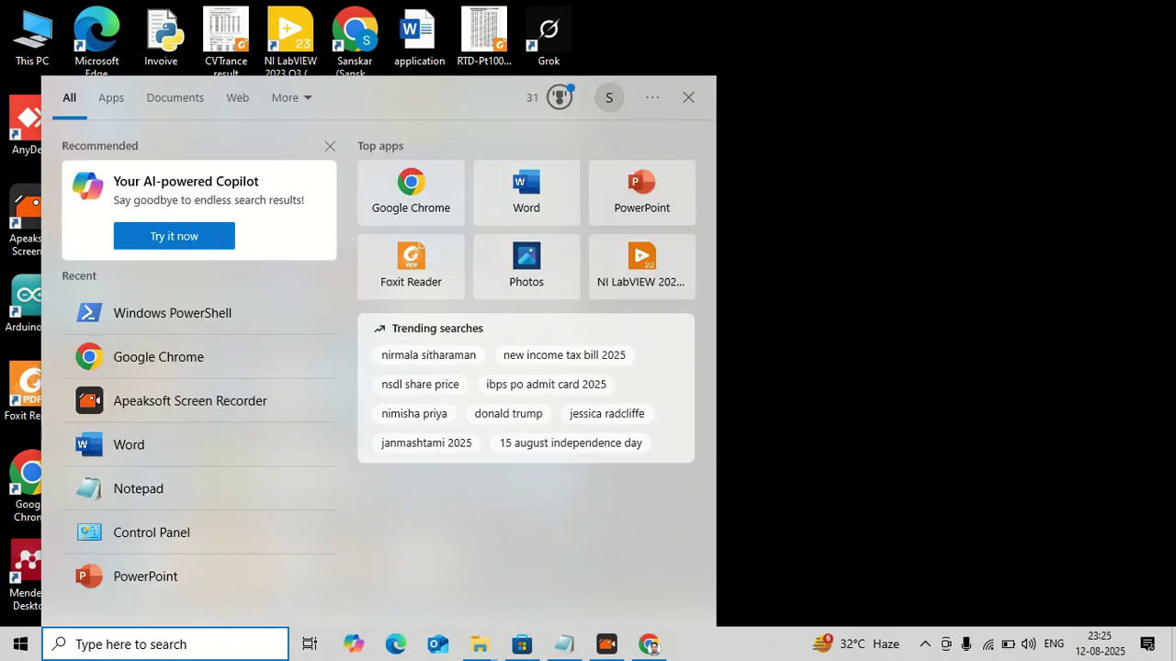
type("windwo")
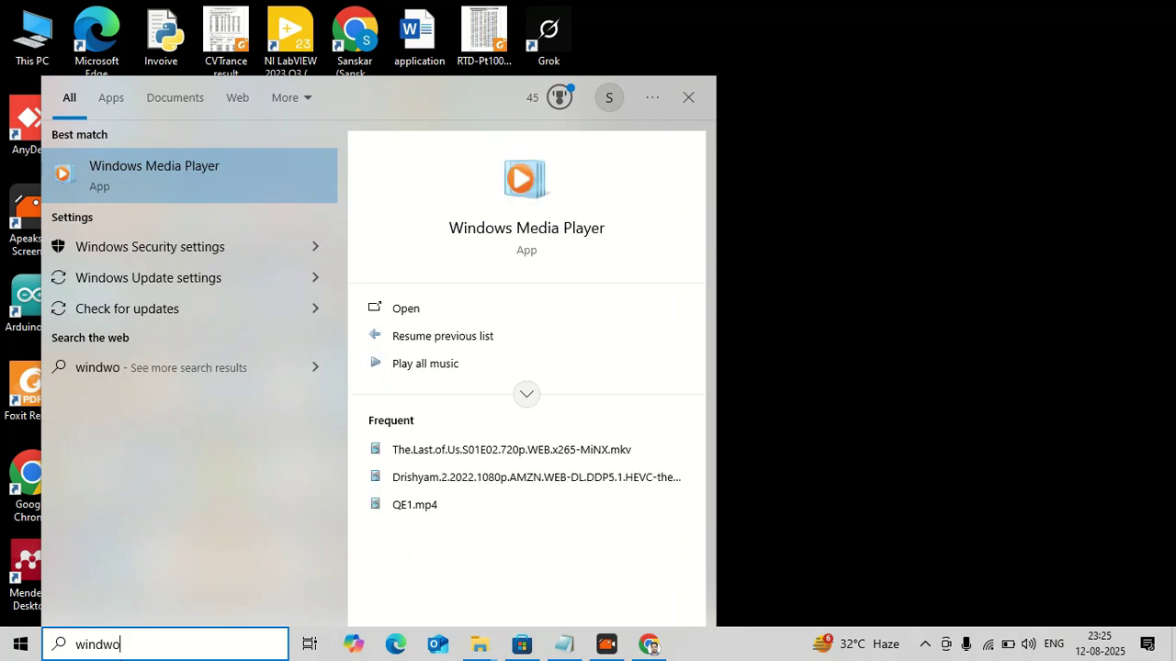
key("BackSpace")
key("BackSpace")
type("ow")
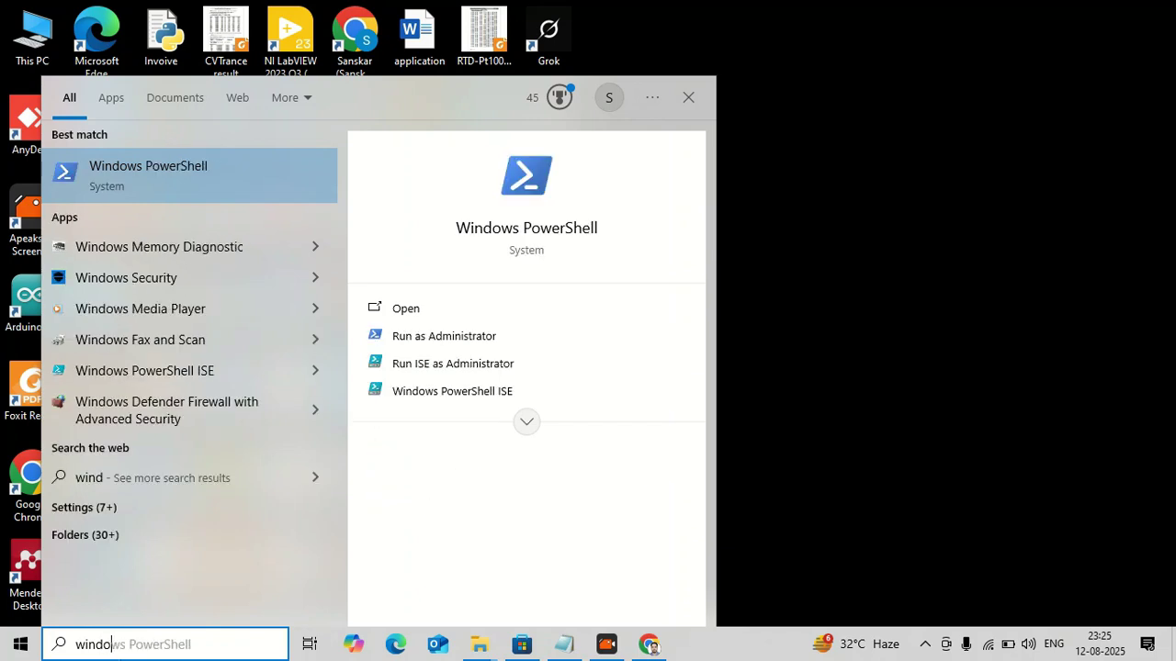
type("s")
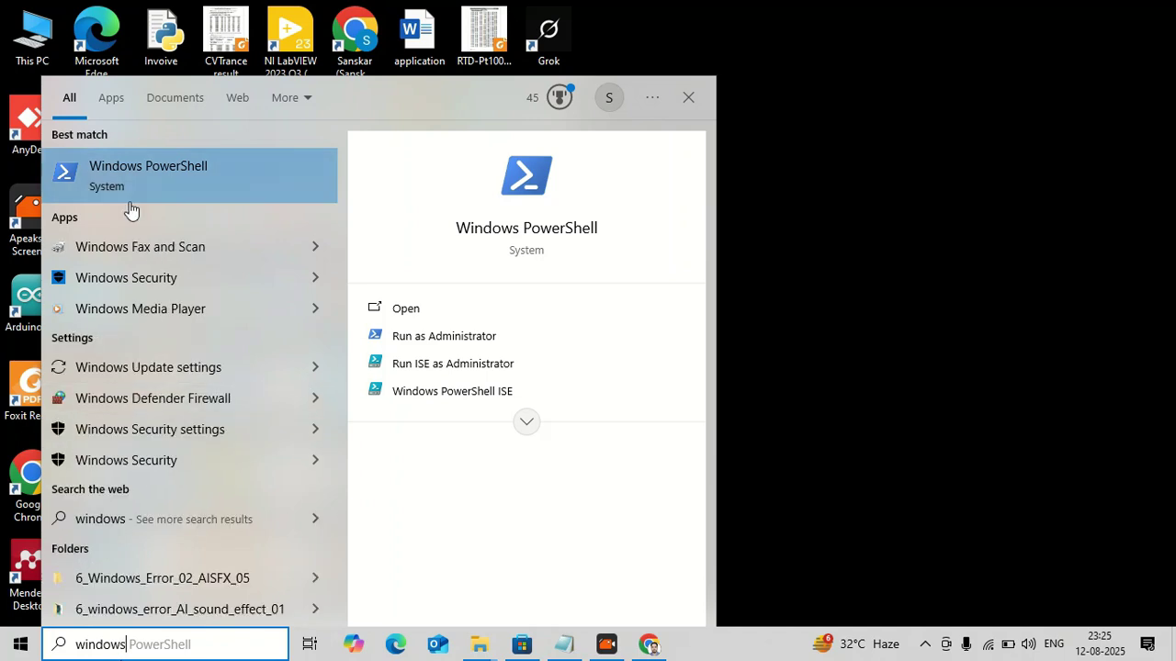
left_click(144, 187)
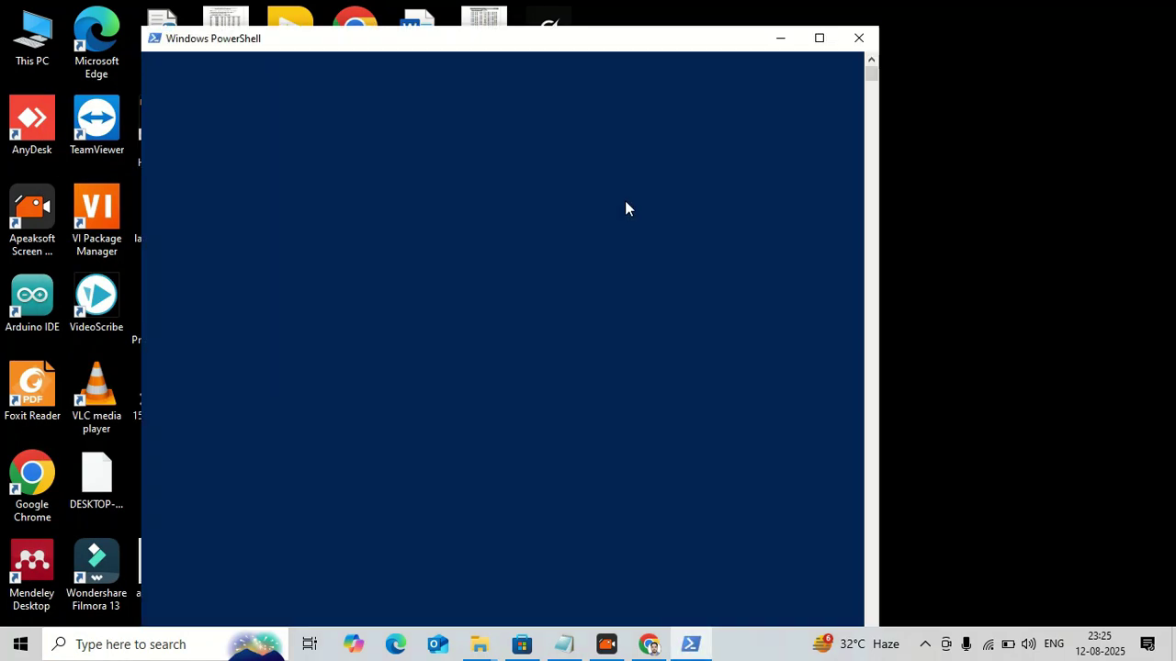
left_click(818, 38)
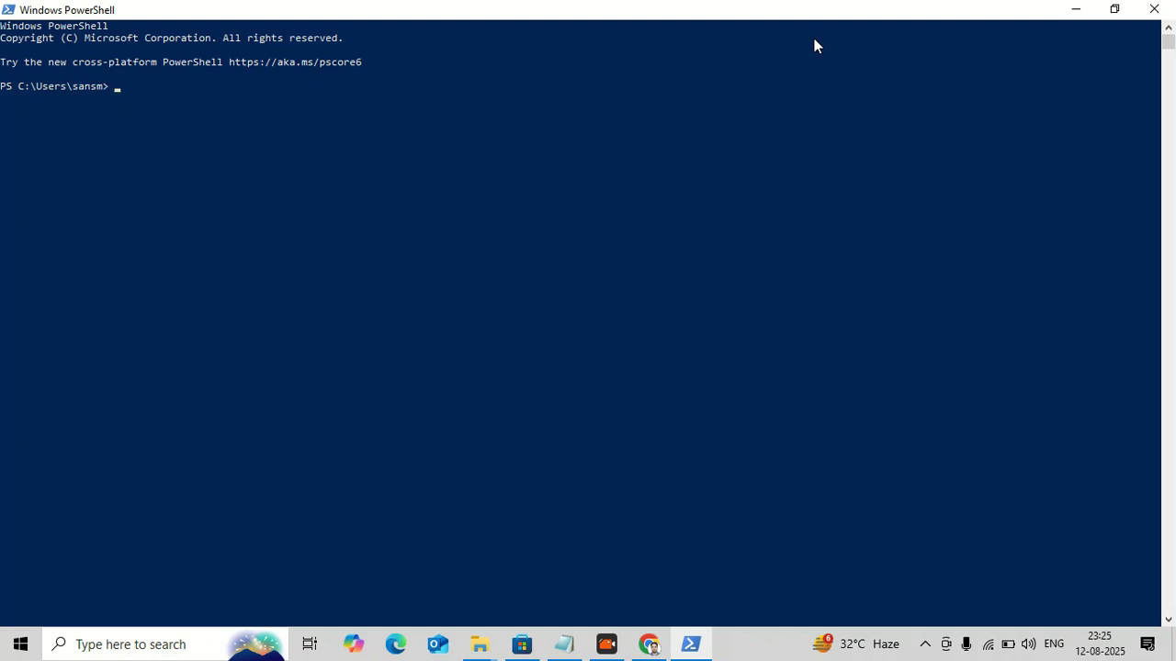
Bring the VESTA-win64 File Explorer window to the front.
left_click(479, 647)
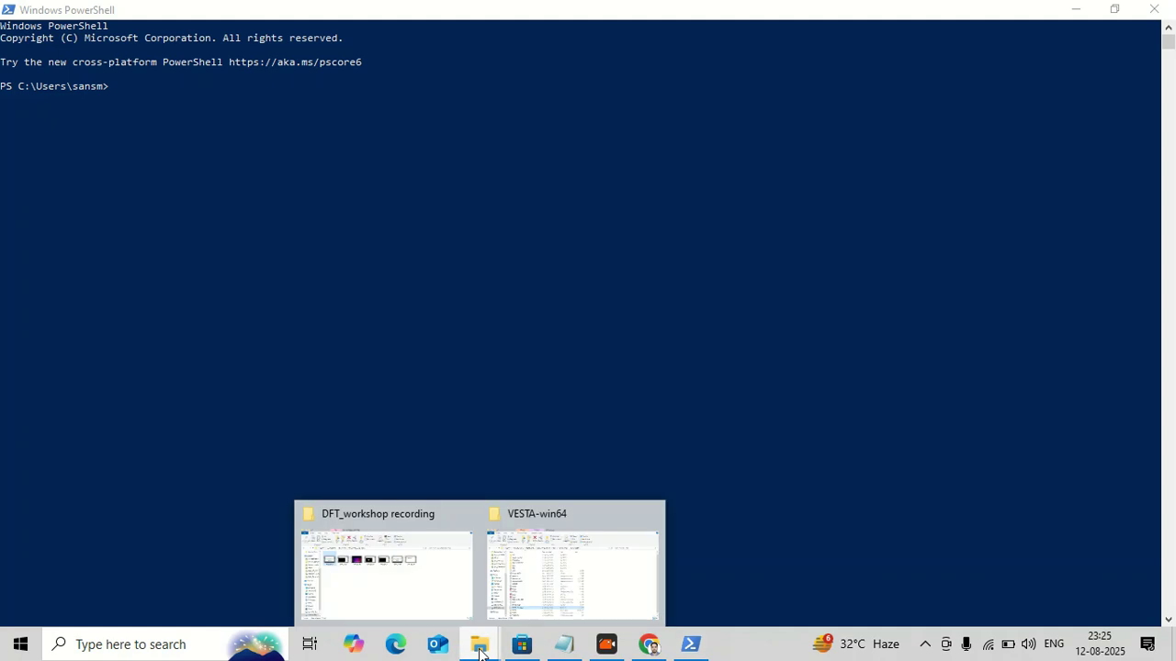
mouse_move(575, 580)
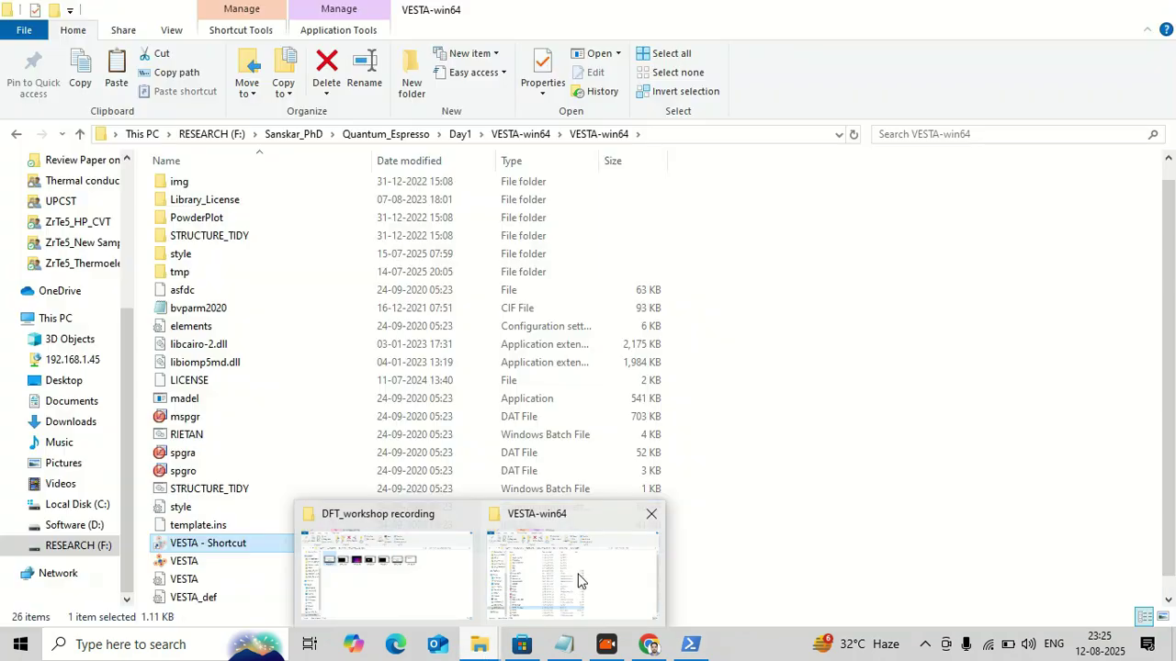
left_click(577, 581)
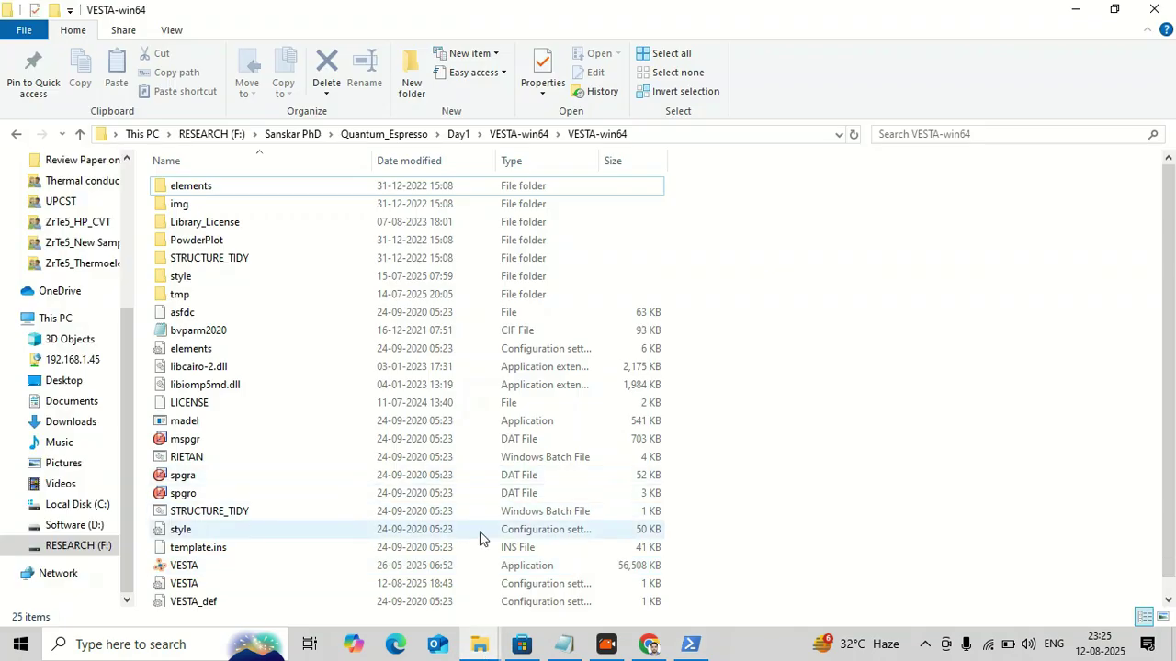
mouse_move(480, 644)
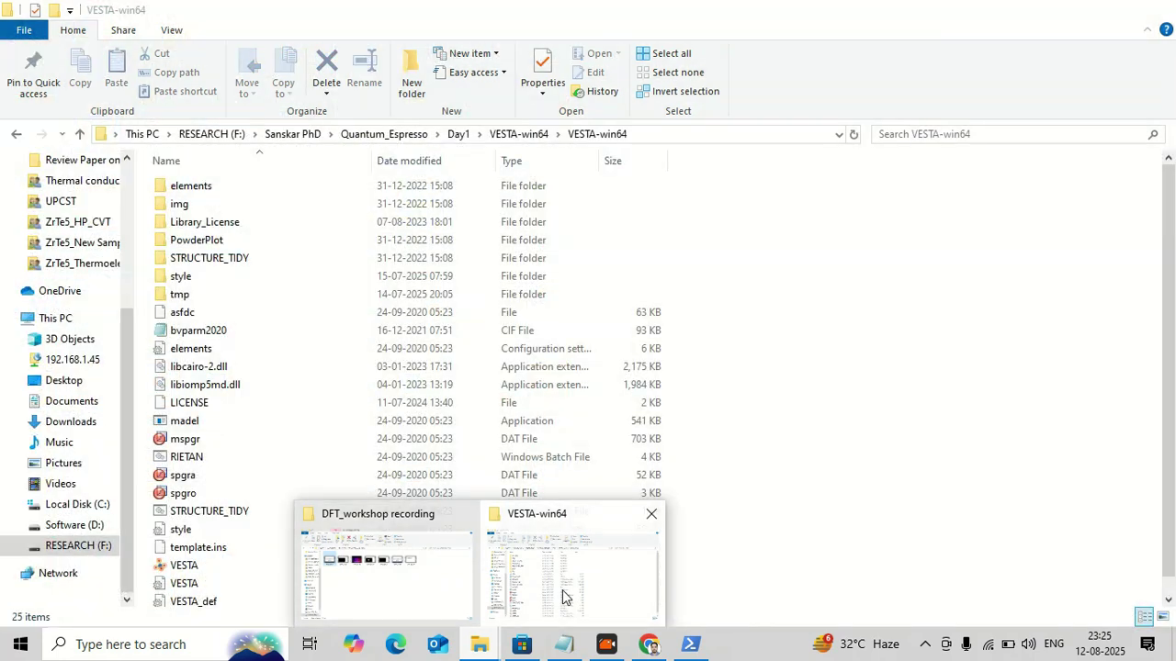
left_click(563, 597)
Navigate Explorer to F:\Sanskar PhD\Quantum_Espresso\Day1 and switch back to PowerShell.
left_click(81, 546)
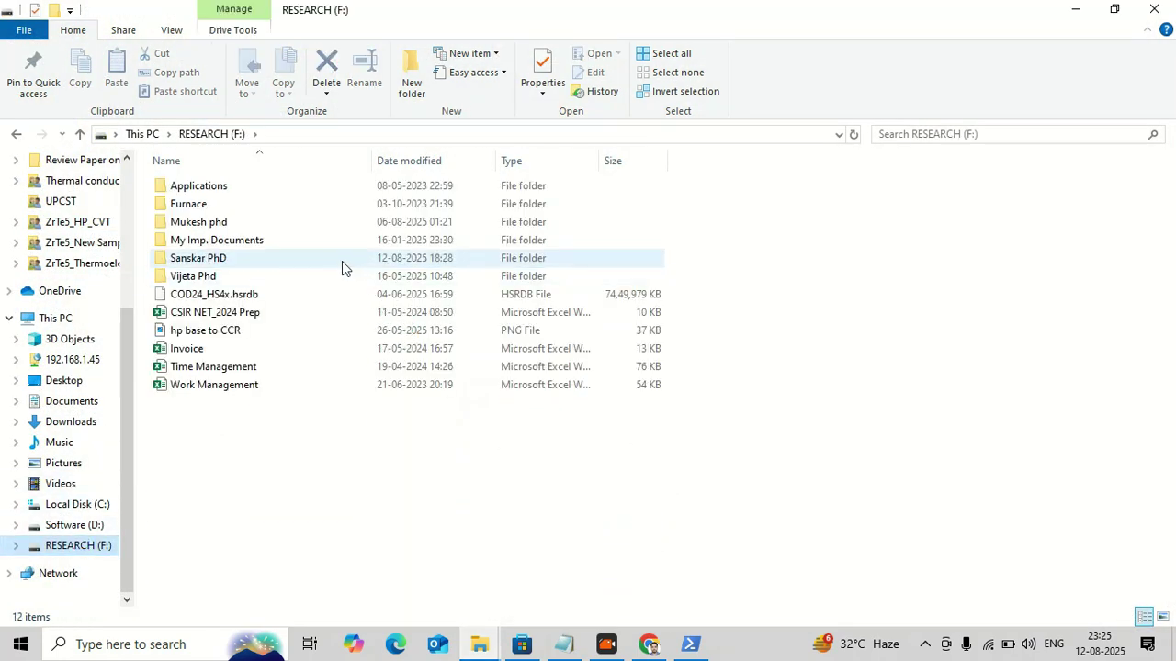
double_click(338, 265)
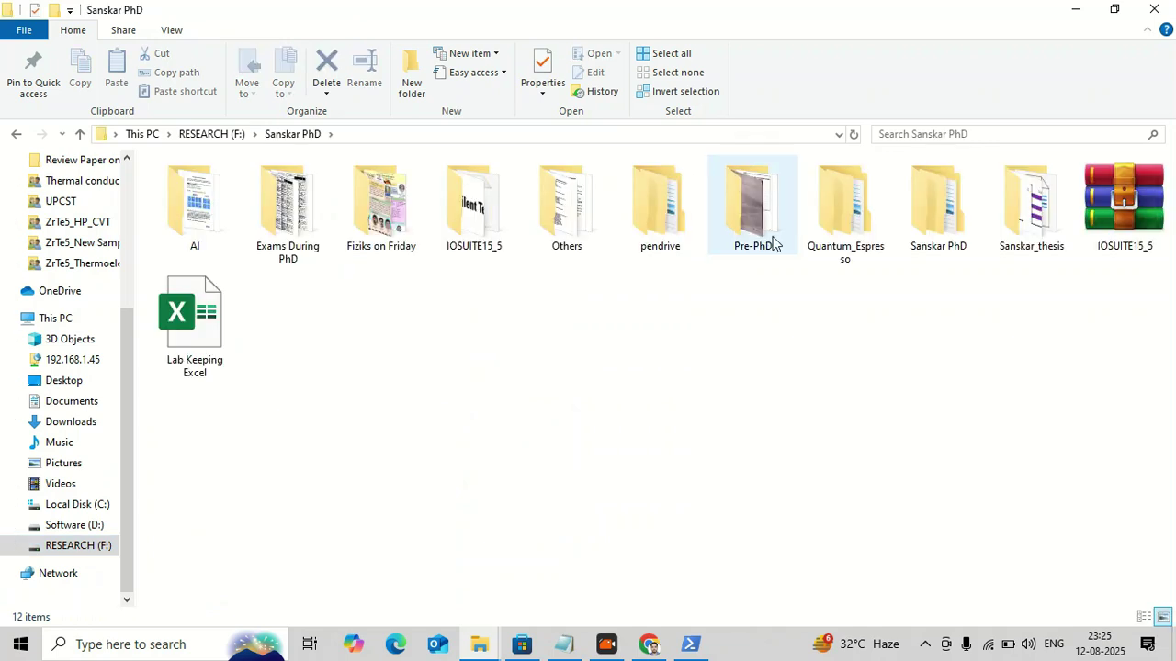
double_click(837, 216)
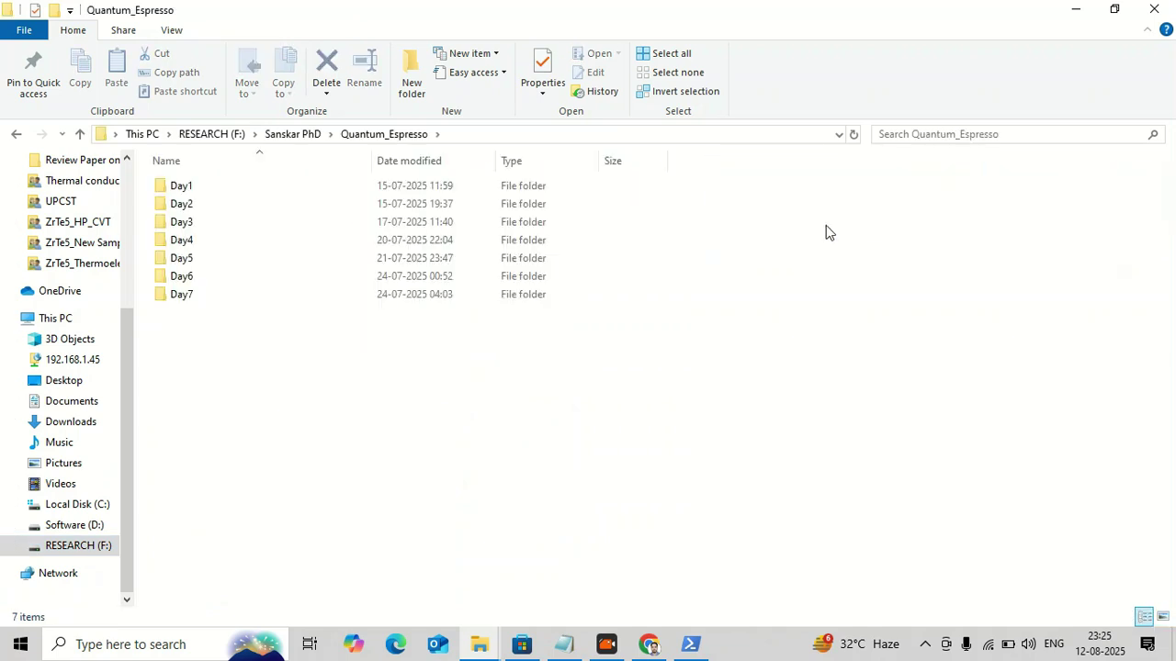
double_click(420, 188)
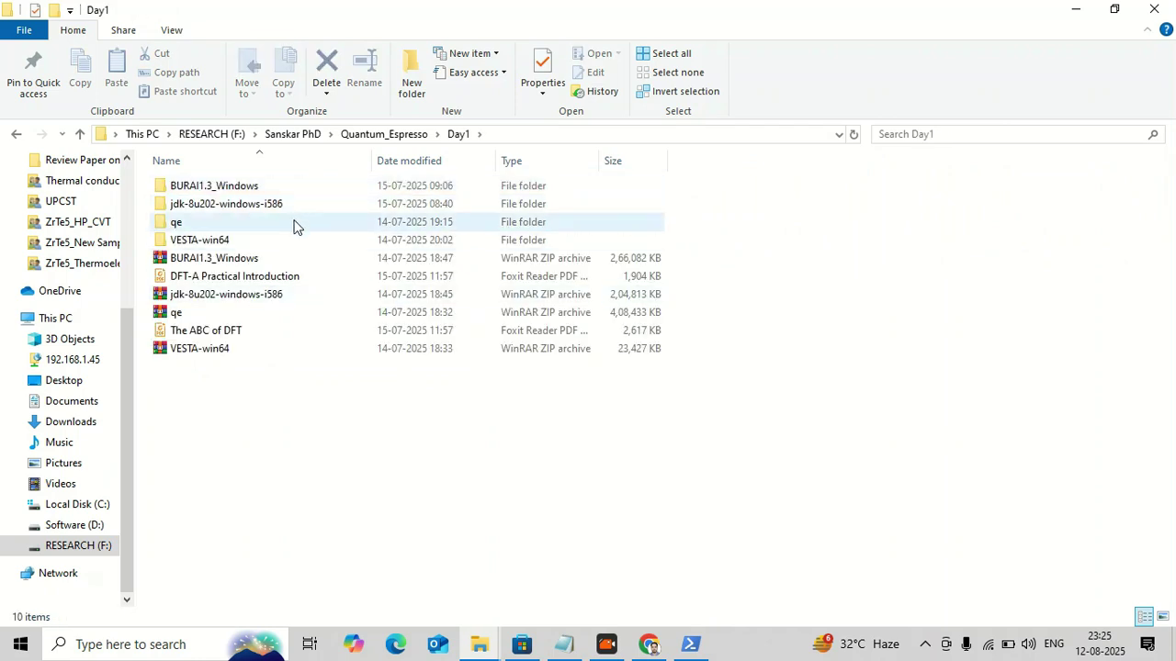
left_click(694, 648)
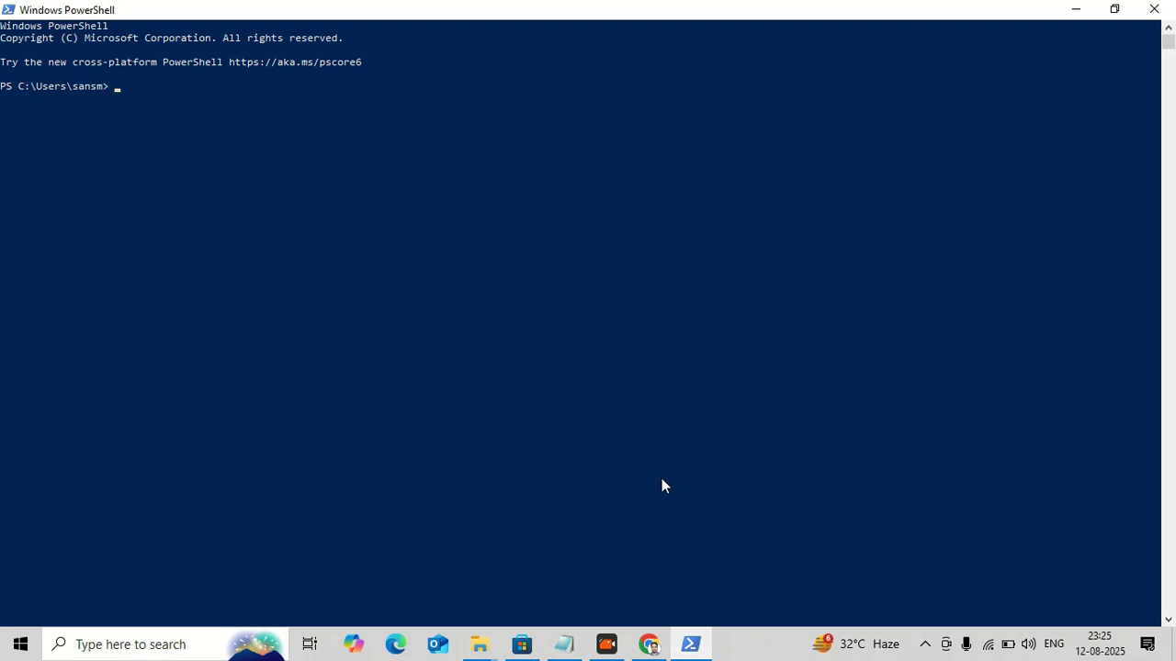
Change to F:, list it with ls, and attempt 'cd Sanskar PhD', which errors.
type("cd F:")
key("Return")
type("ls")
key("Return")
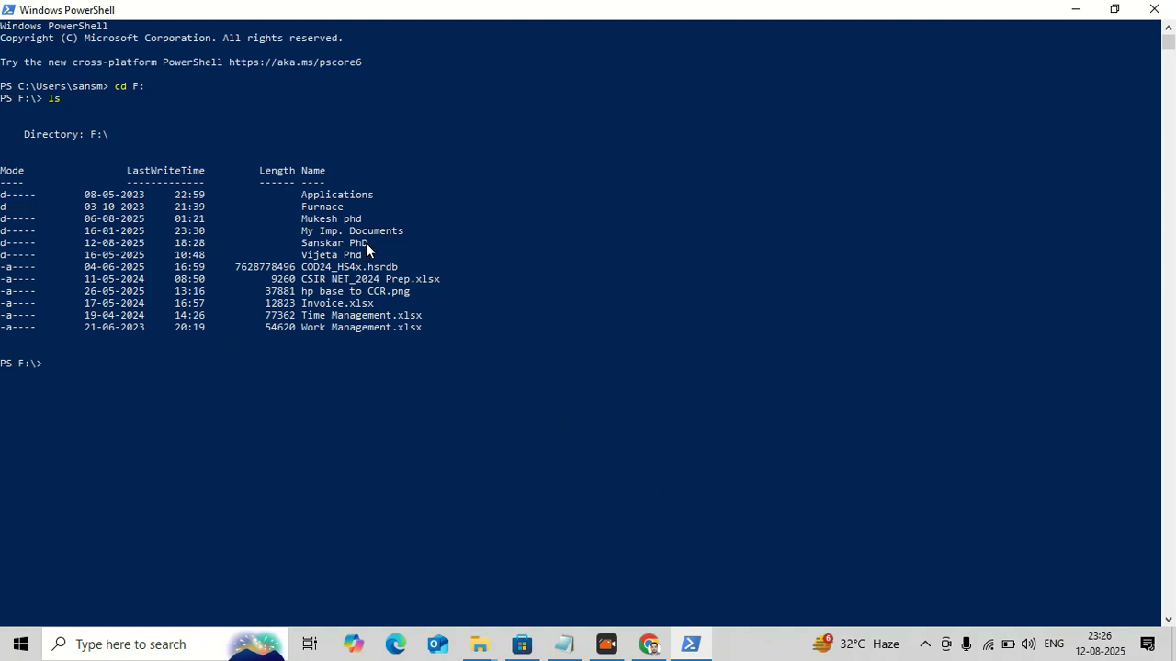
type("cd Sanskar PhD")
key("Return")
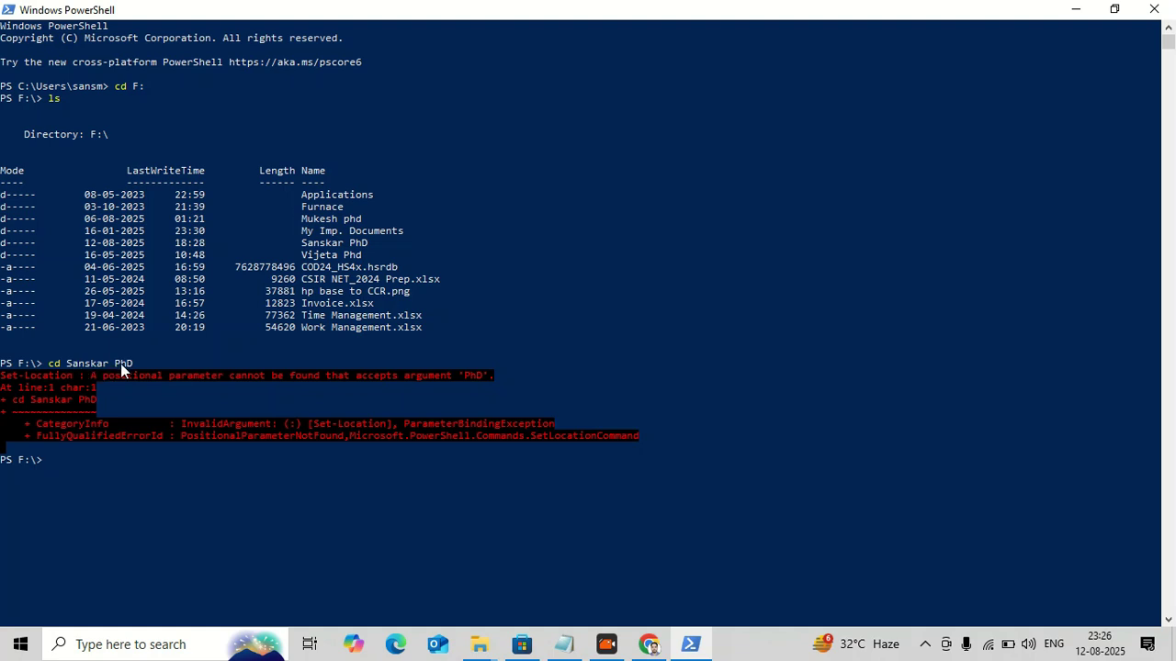
Bring the Day1 Explorer window forward and go up three levels to the F: root.
left_click(480, 644)
left_click(566, 605)
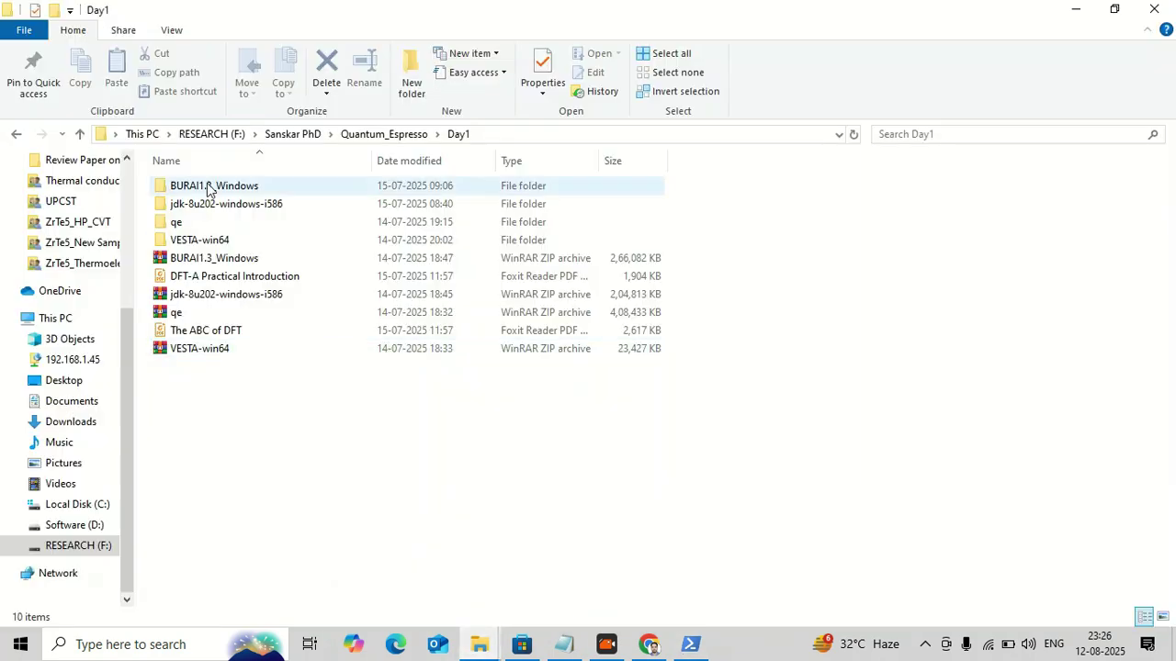
left_click(79, 134)
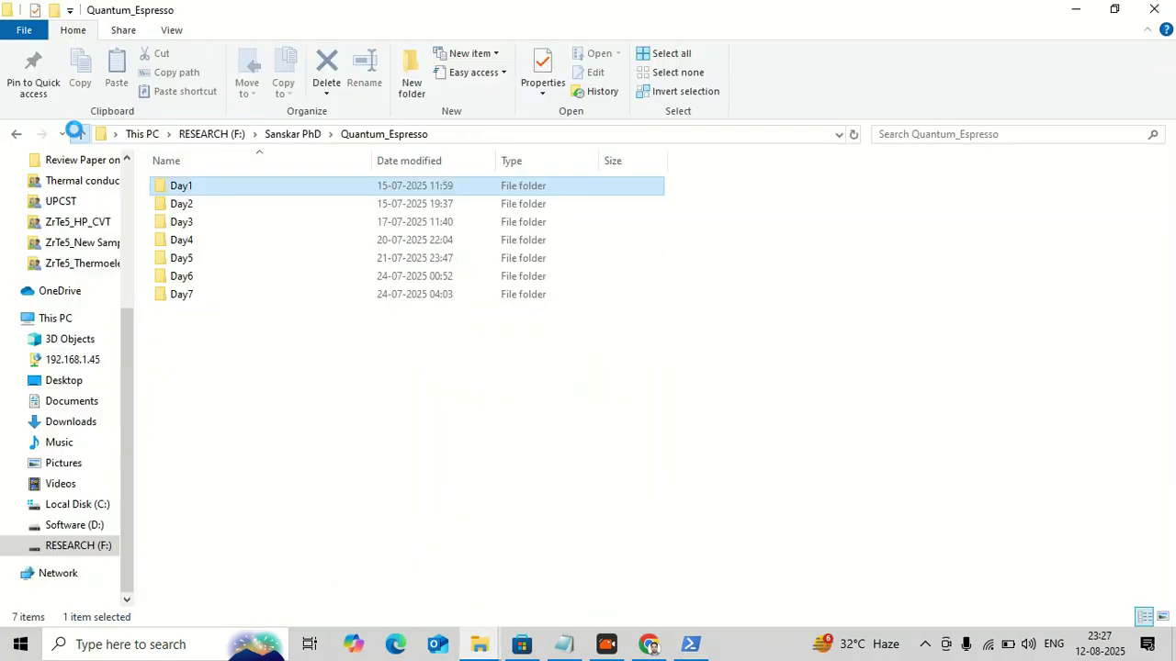
left_click(79, 134)
left_click(79, 135)
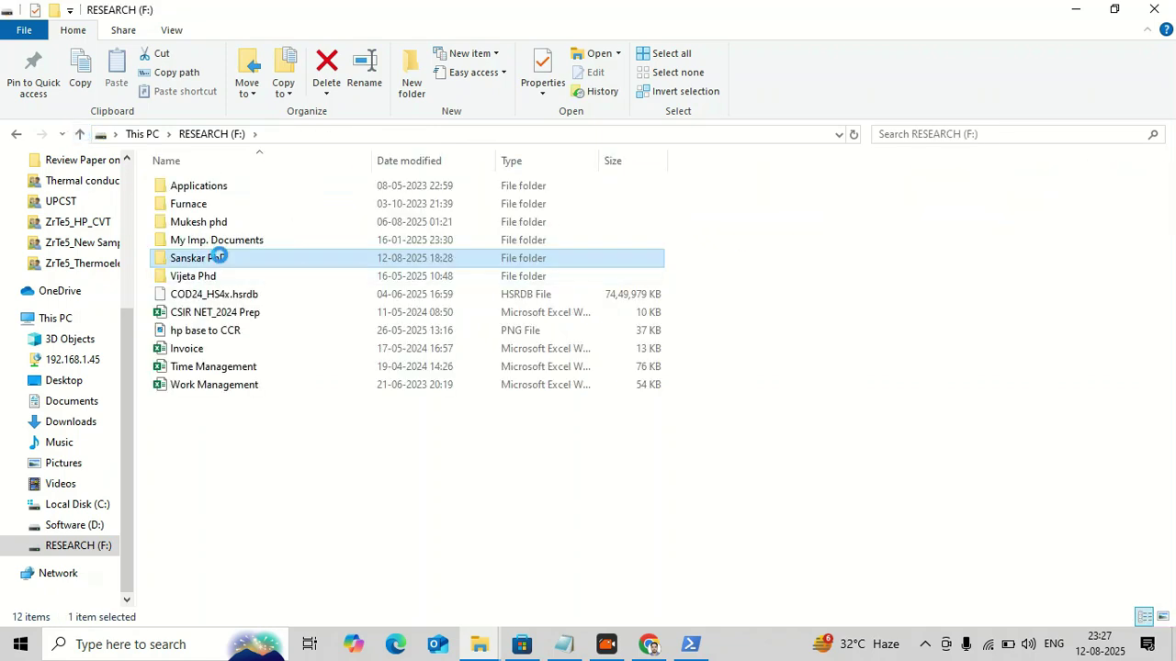
Rename the 'Sanskar PhD' folder to 'Sanskar_PhD', replacing the space with an underscore.
right_click(222, 261)
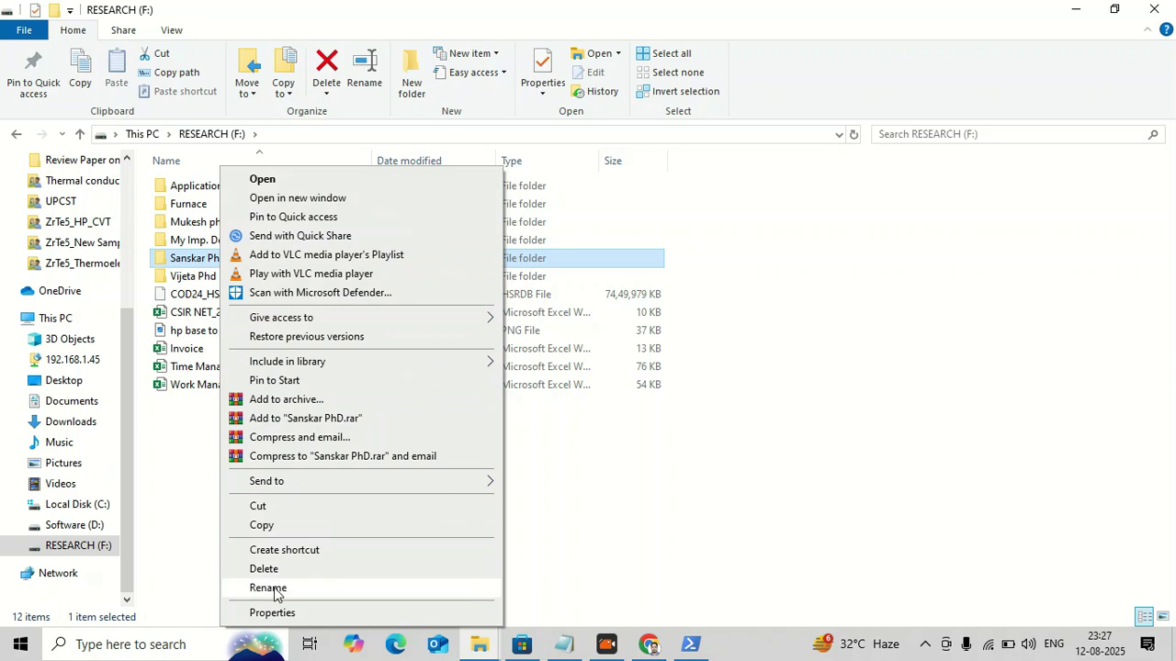
left_click(272, 588)
left_click(208, 260)
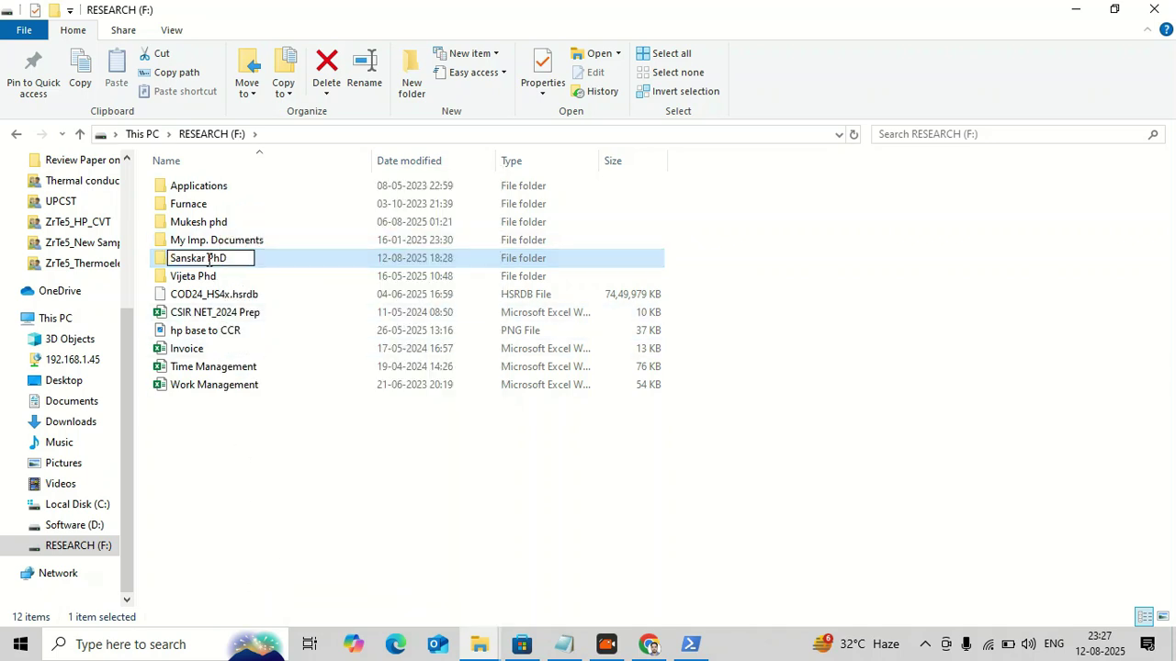
key("BackSpace")
type("_")
key("Return")
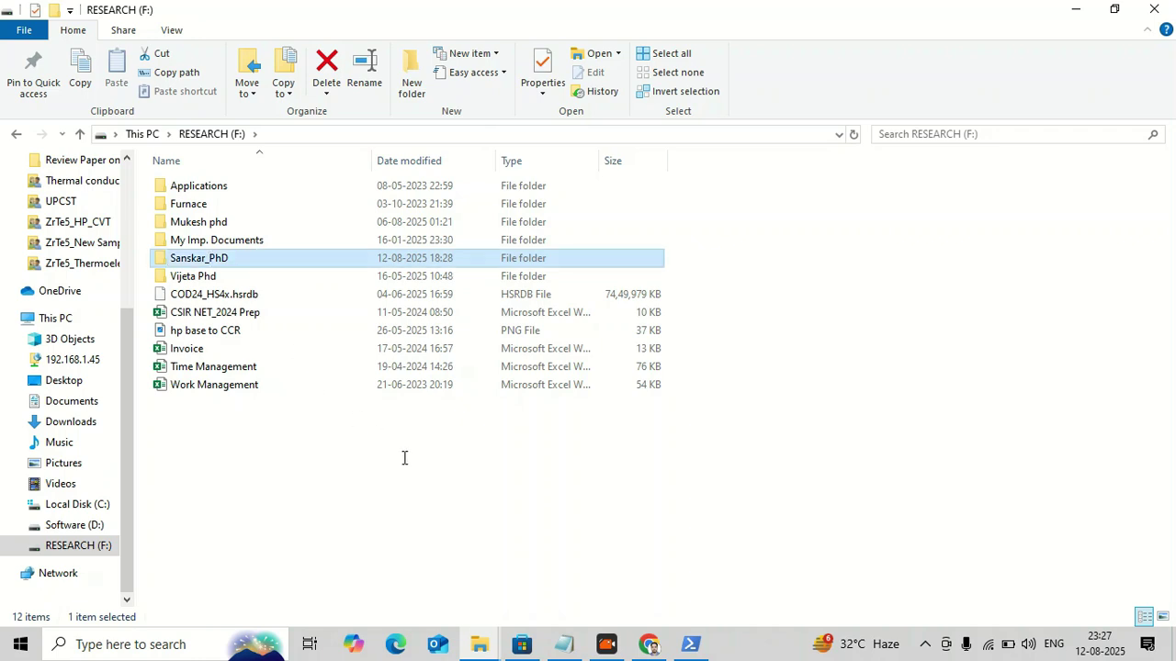
left_click(404, 463)
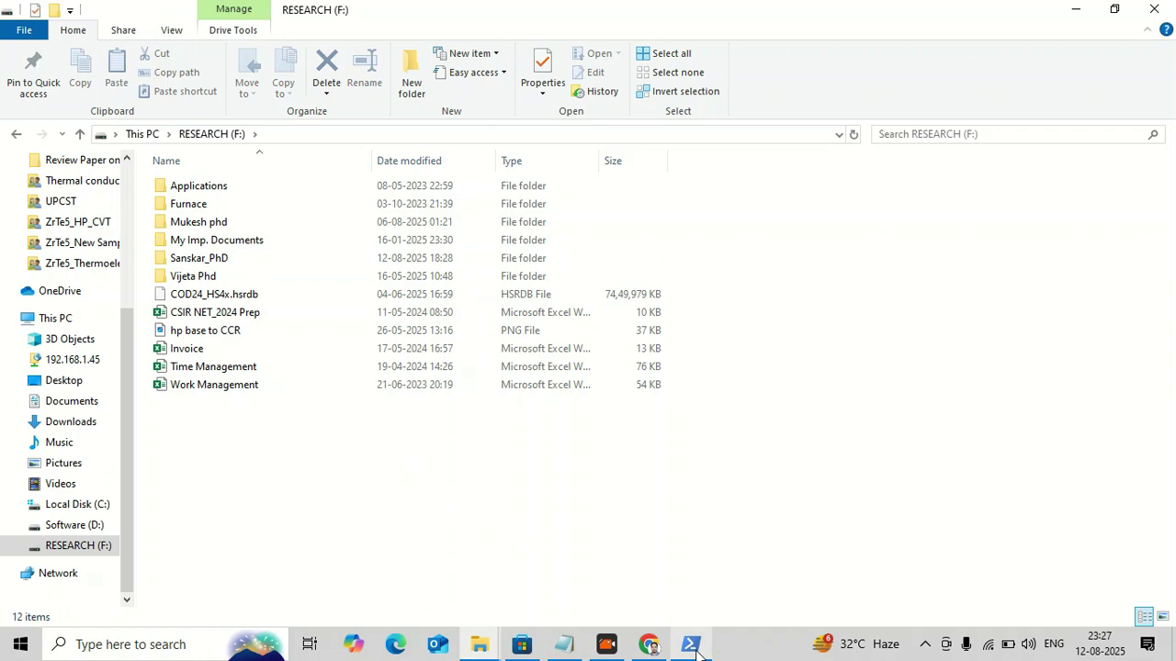
In PowerShell, re-list F:, cd into Sanskar_PhD, list it, and begin 'cd Quantum_'.
key("alt+Tab")
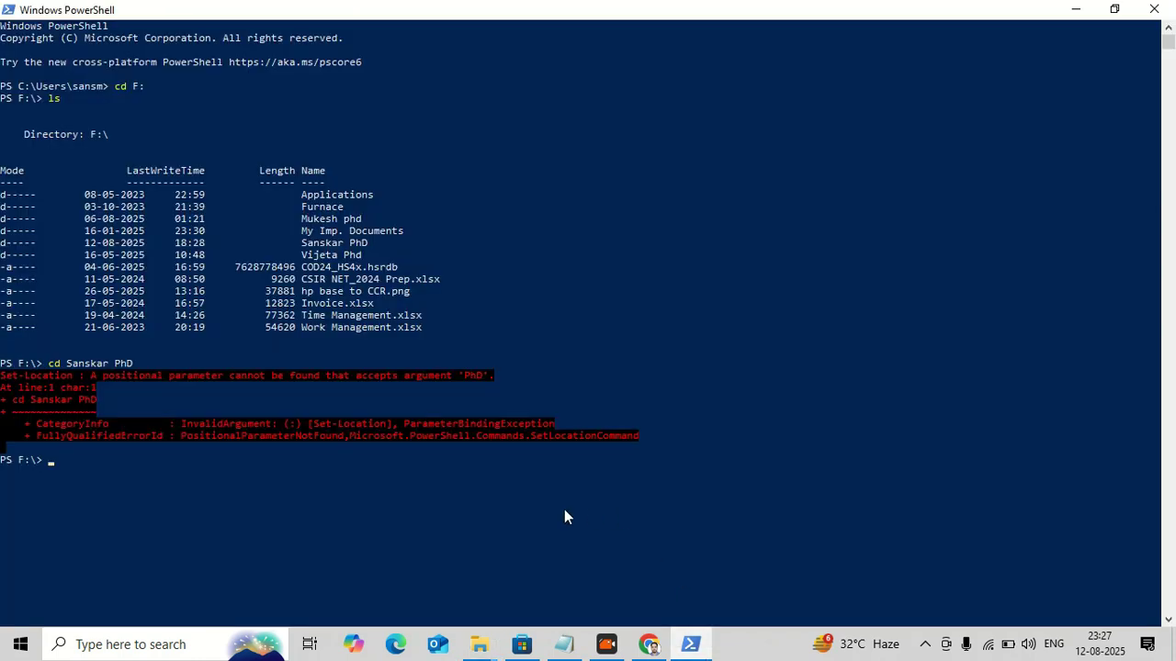
type("ls")
key("Return")
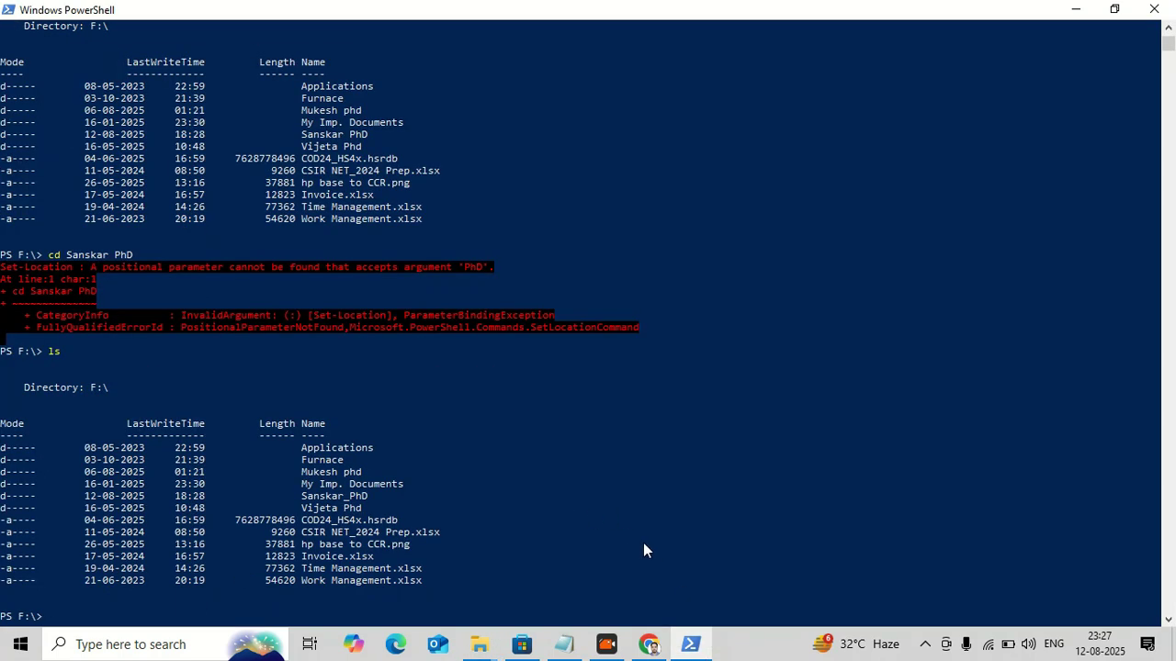
scroll(423, 515, "down", 5)
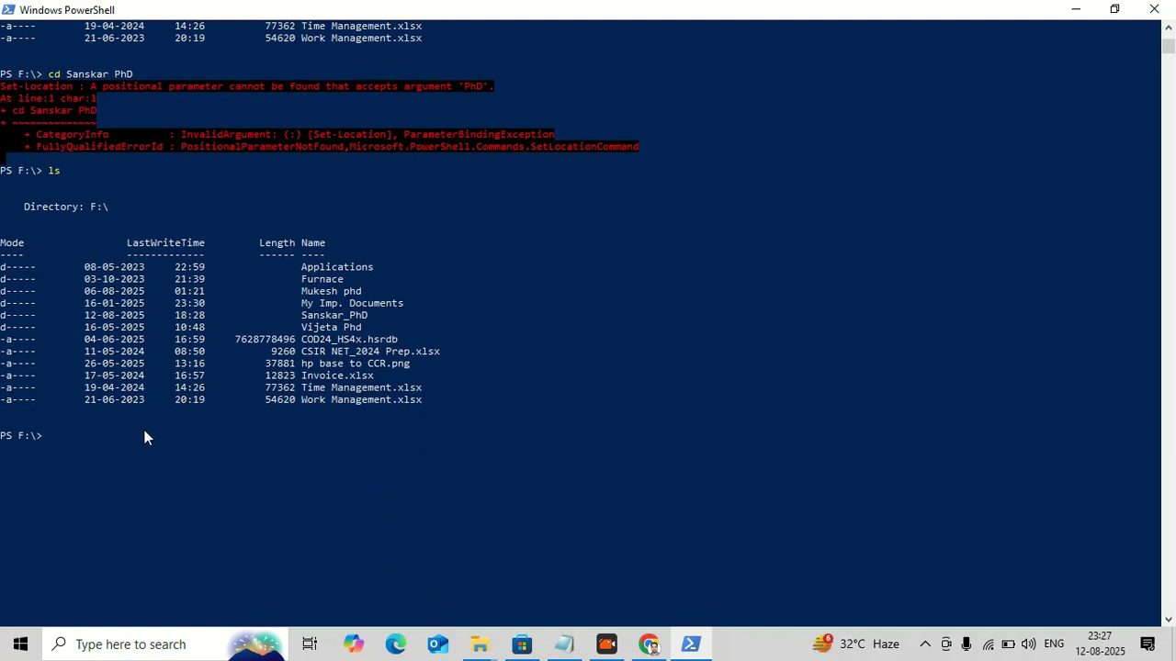
type("cd Sanskar_PhD")
key("Return")
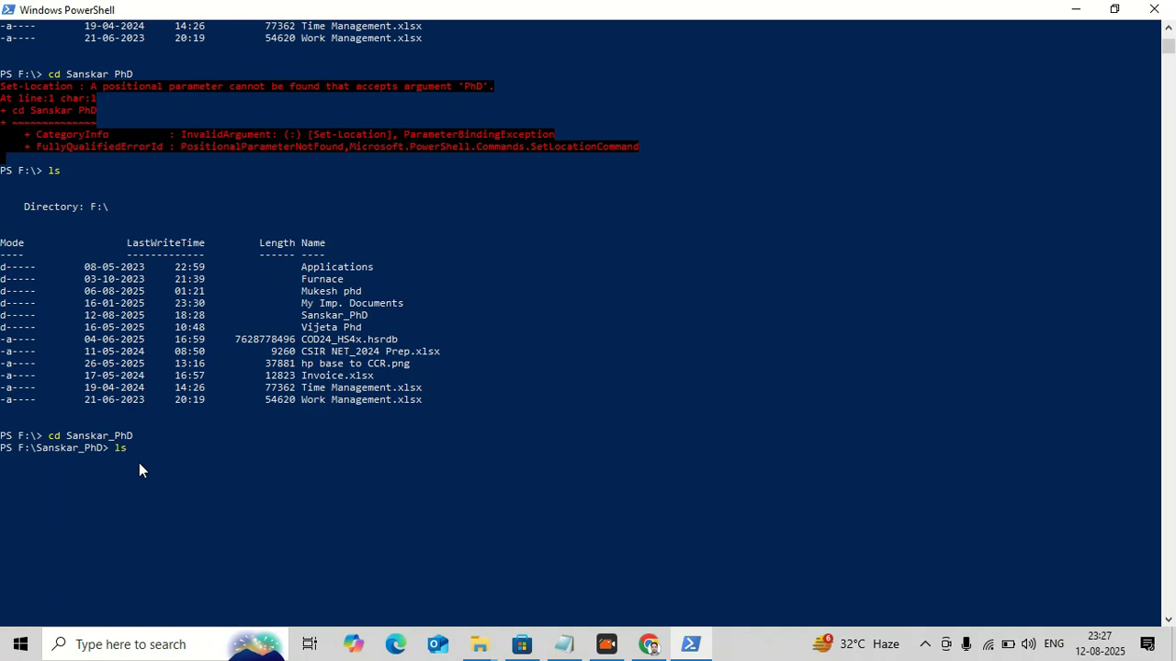
key("Return")
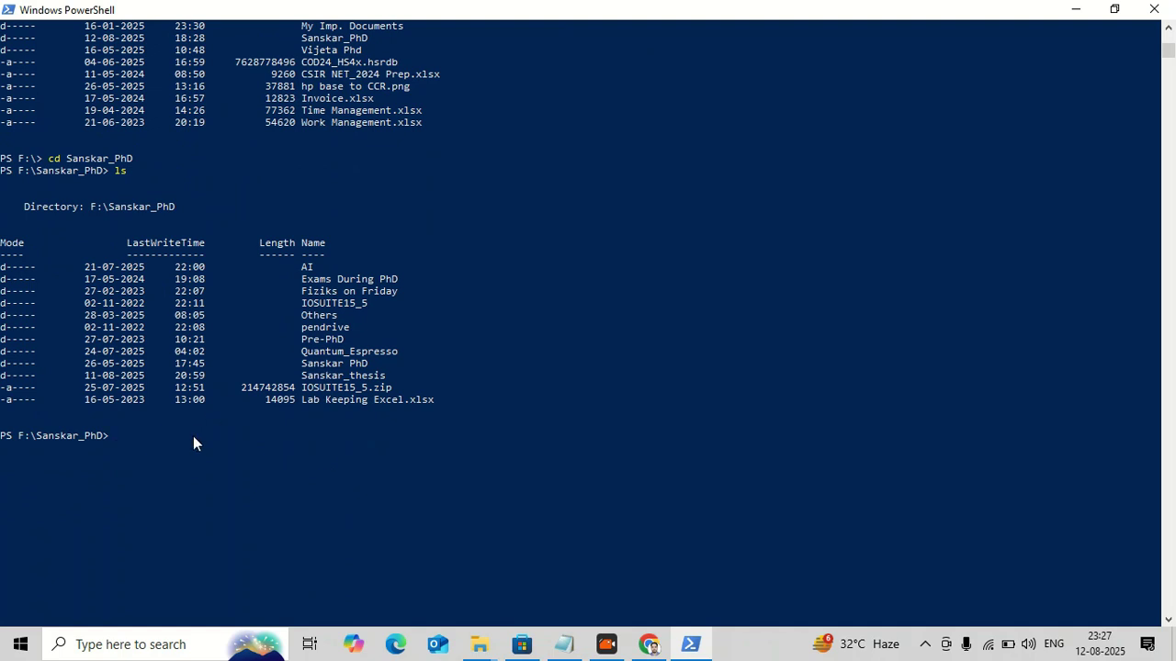
type("cd Quantum_Espresso")
Enter Quantum_Espresso and list it, then enter Day1 and list its contents.
key("Return")
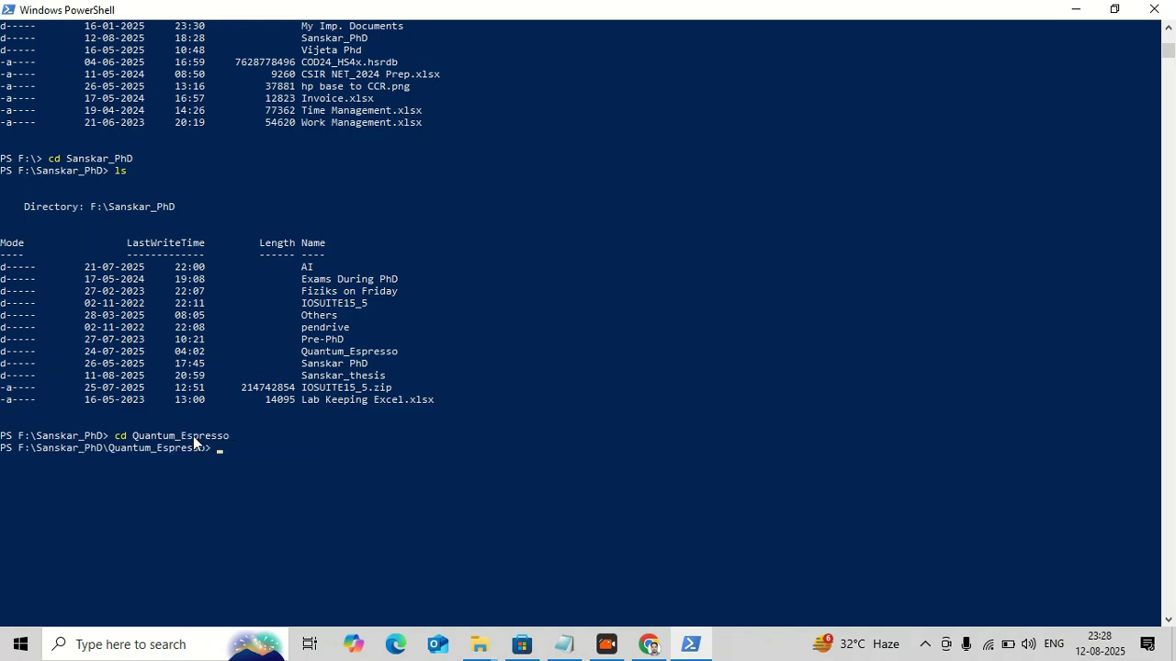
type("ls")
key("Return")
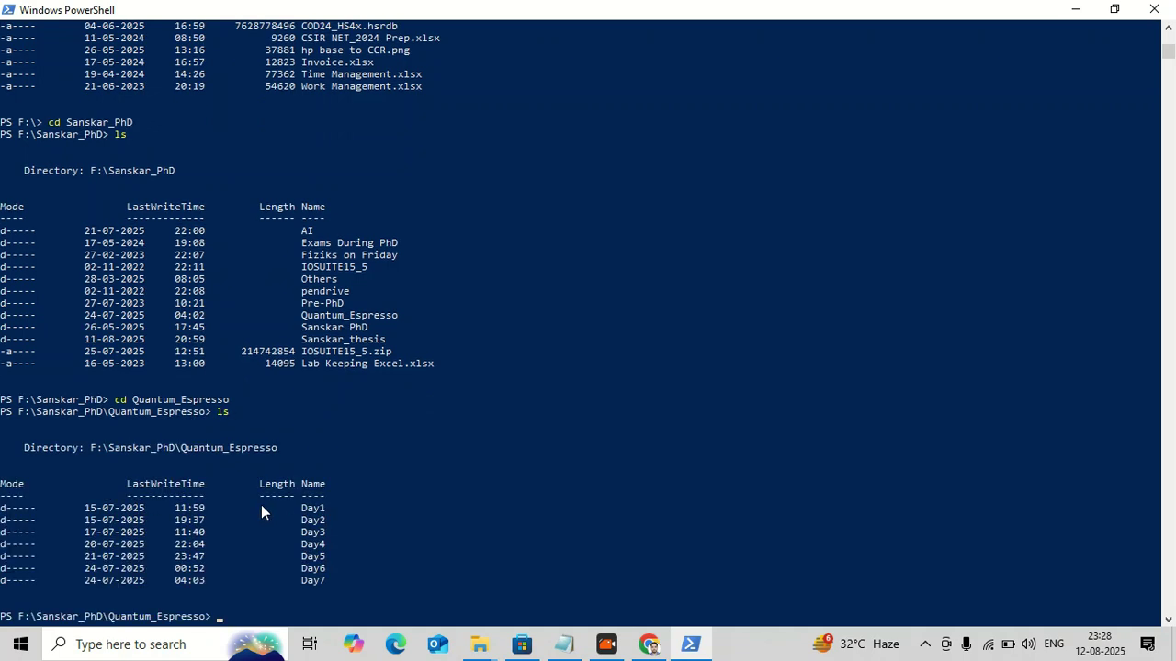
type("cd Day1")
key("Return")
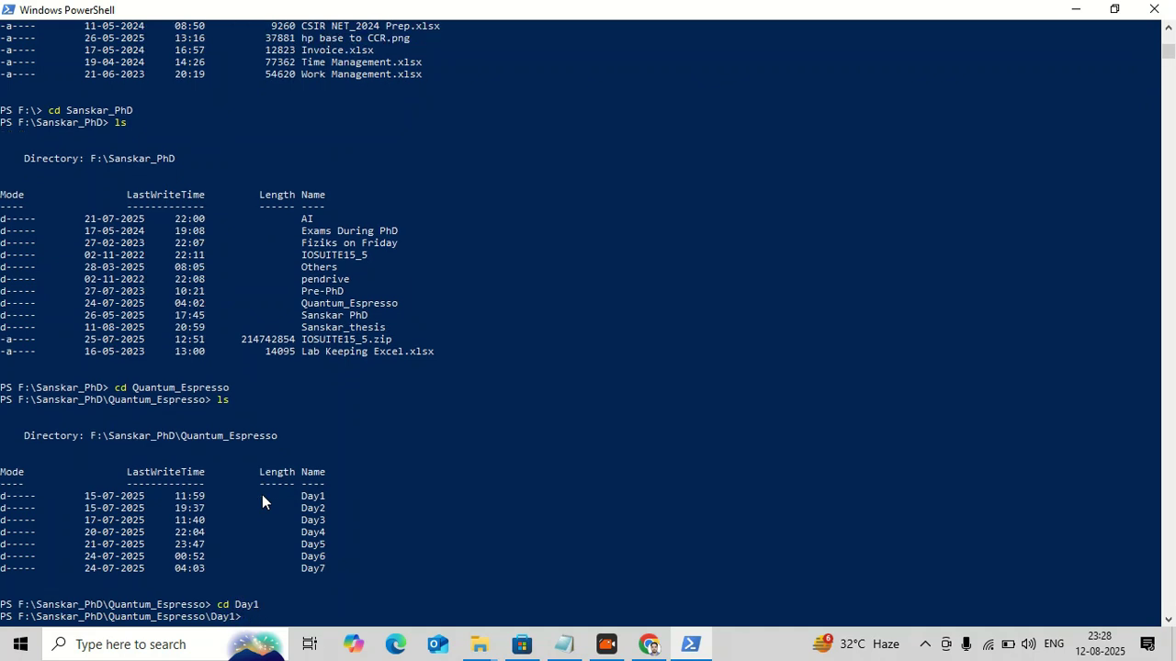
type("ls")
key("Return")
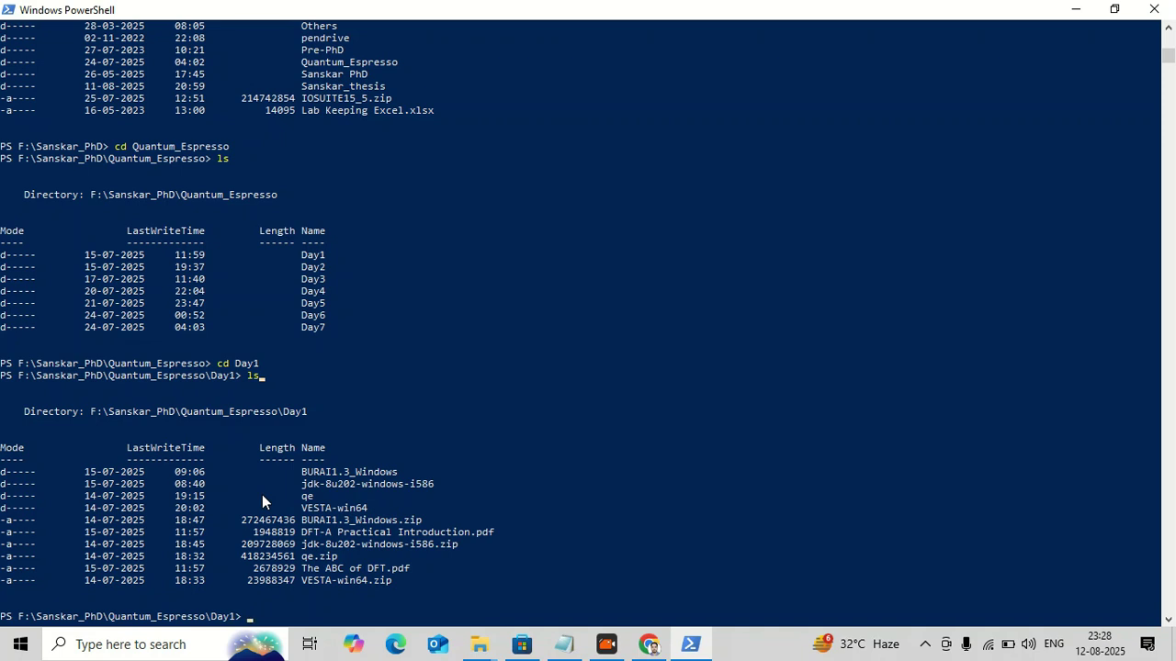
Enter the outer qe folder, list it, then cd into the inner qe folder and type ls.
type("cd qe")
key("Return")
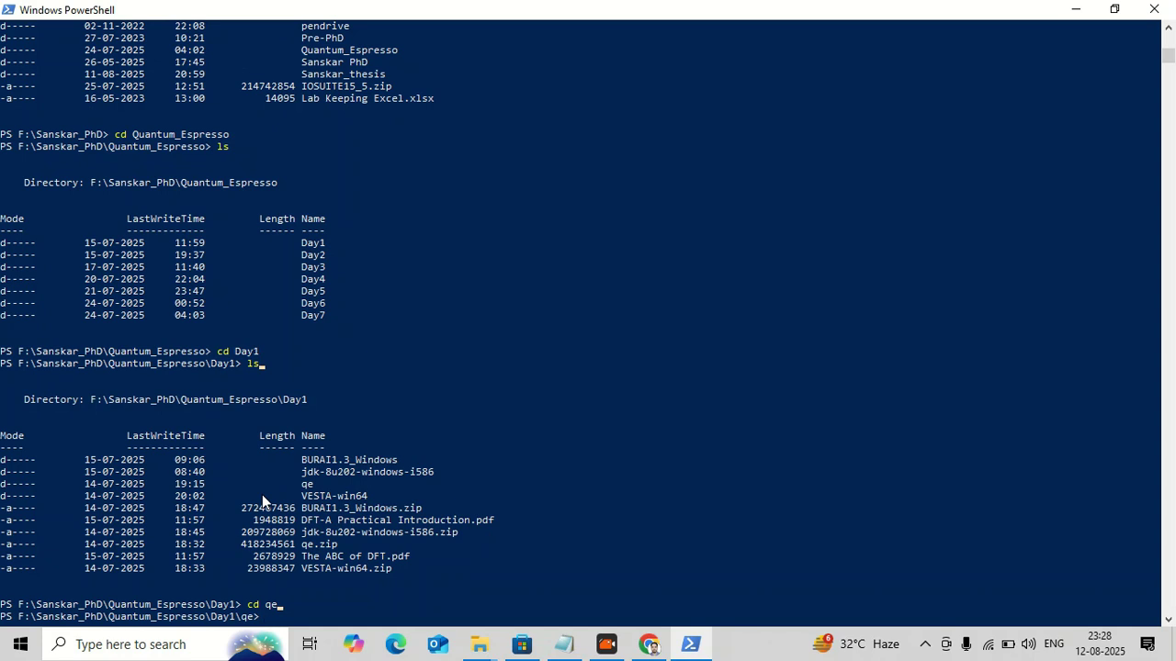
type("ls")
key("Return")
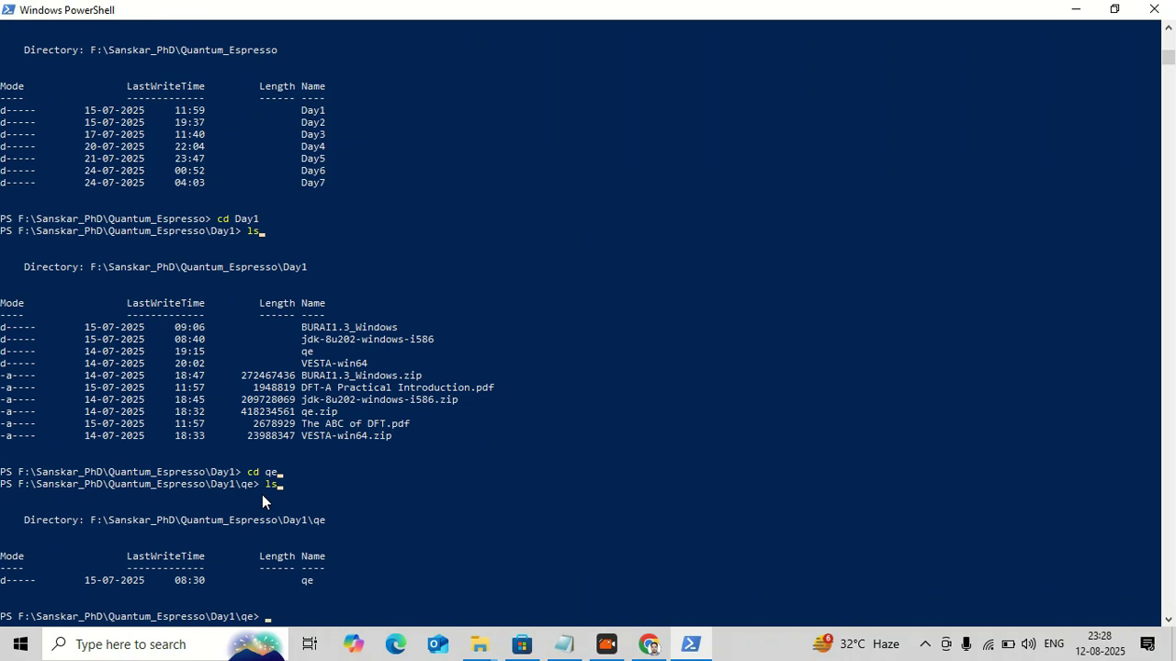
type("cd qe")
key("Return")
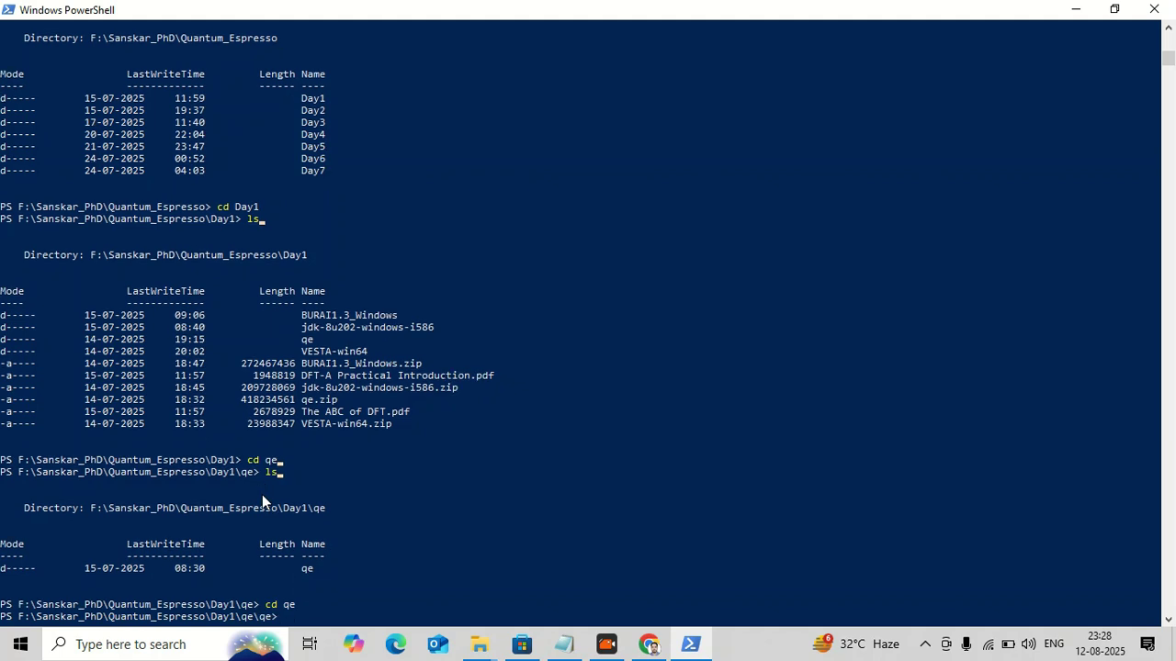
type("ls")
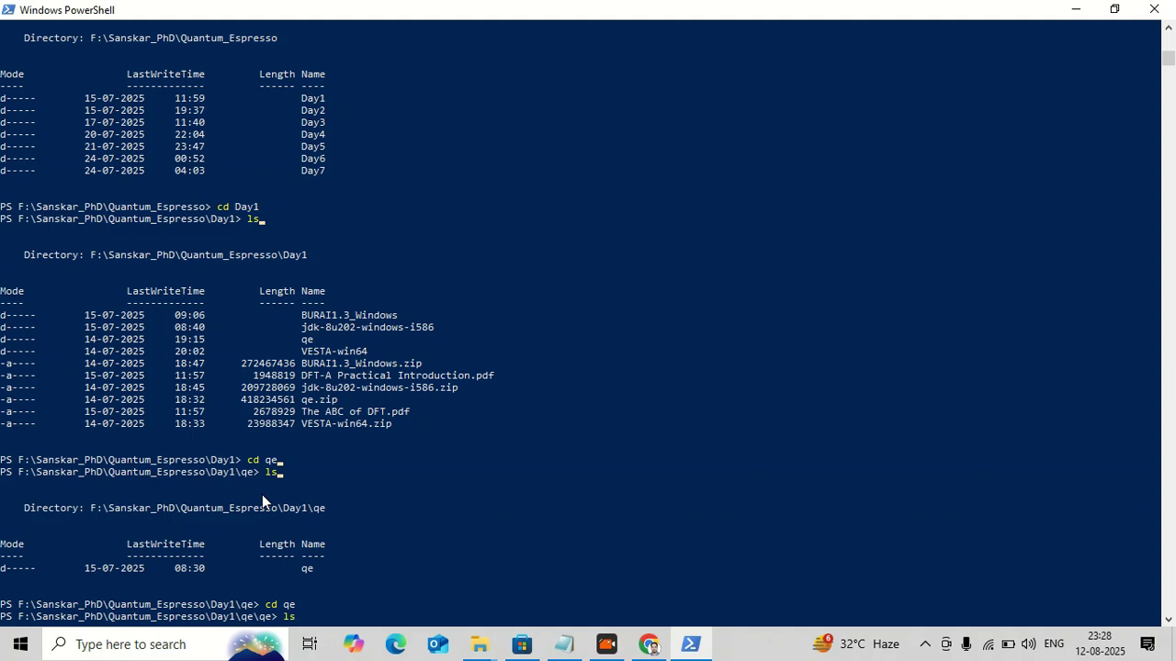
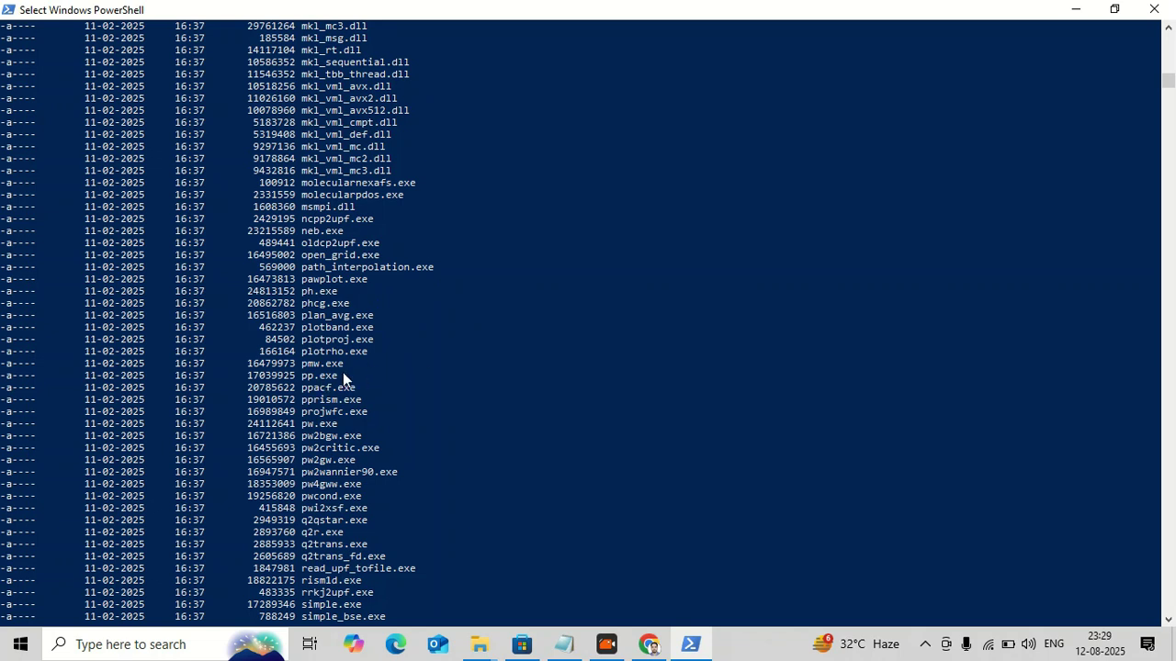
Scroll through the qe folder's dir listing to locate pw.exe among the executables.
scroll(403, 401, "down", 20)
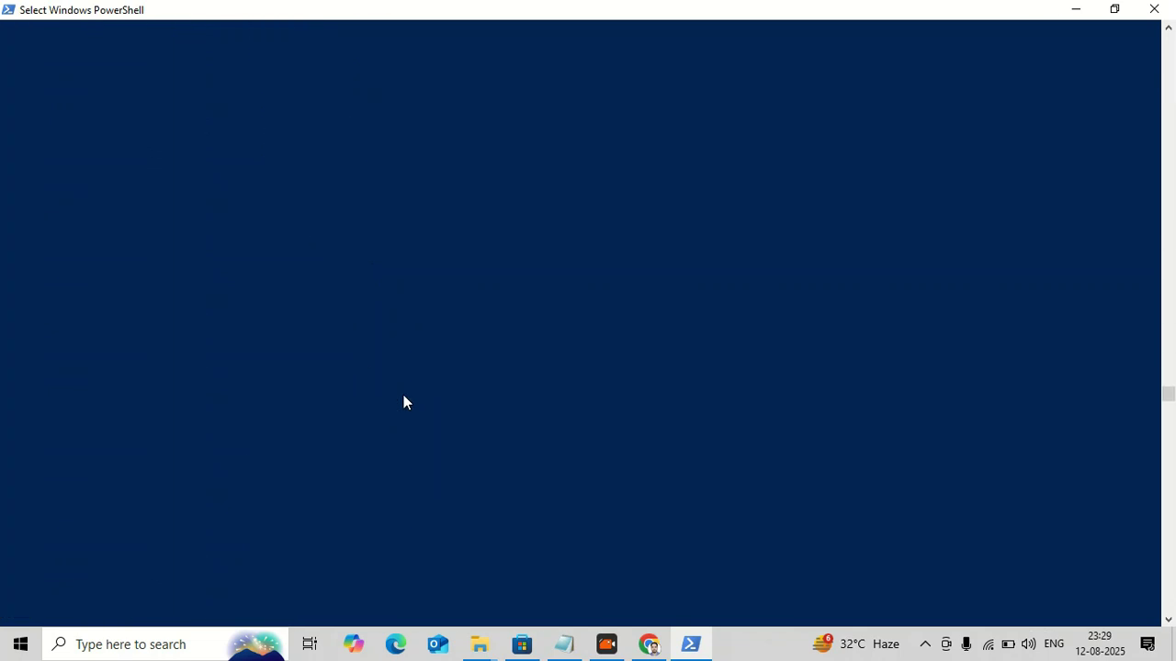
scroll(403, 397, "up", 10)
left_click_drag(1167, 386, 1167, 95)
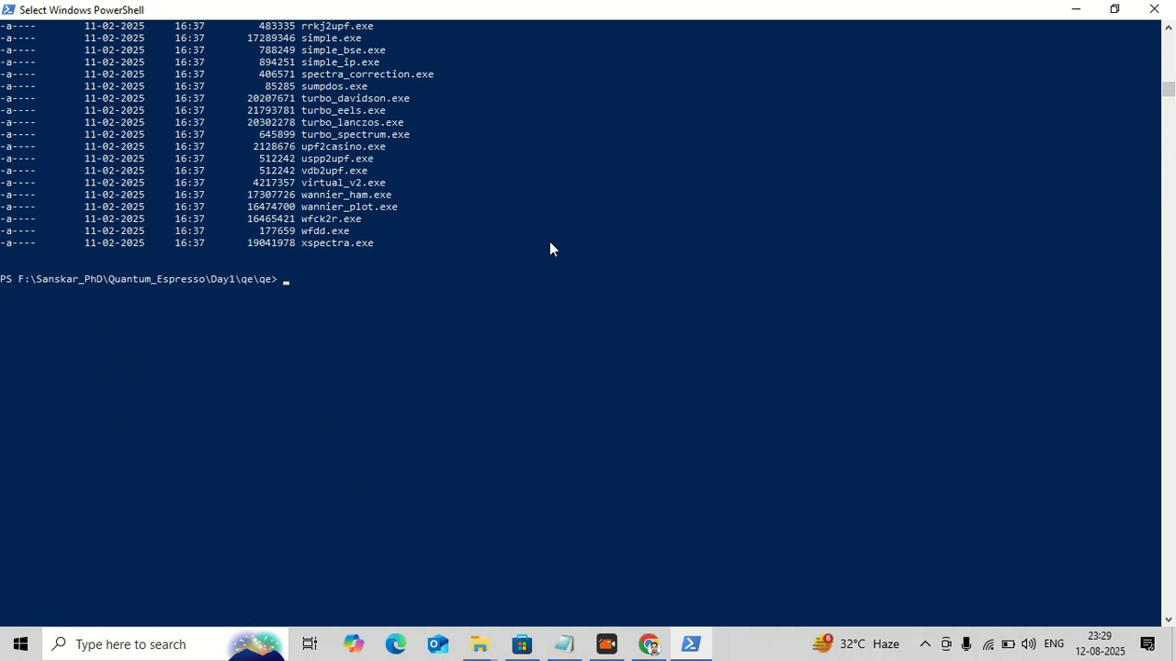
Run ./pw.exe to start PWSCF v.6.4.1 on 4 cores, then minimize PowerShell.
type("./pw.exe")
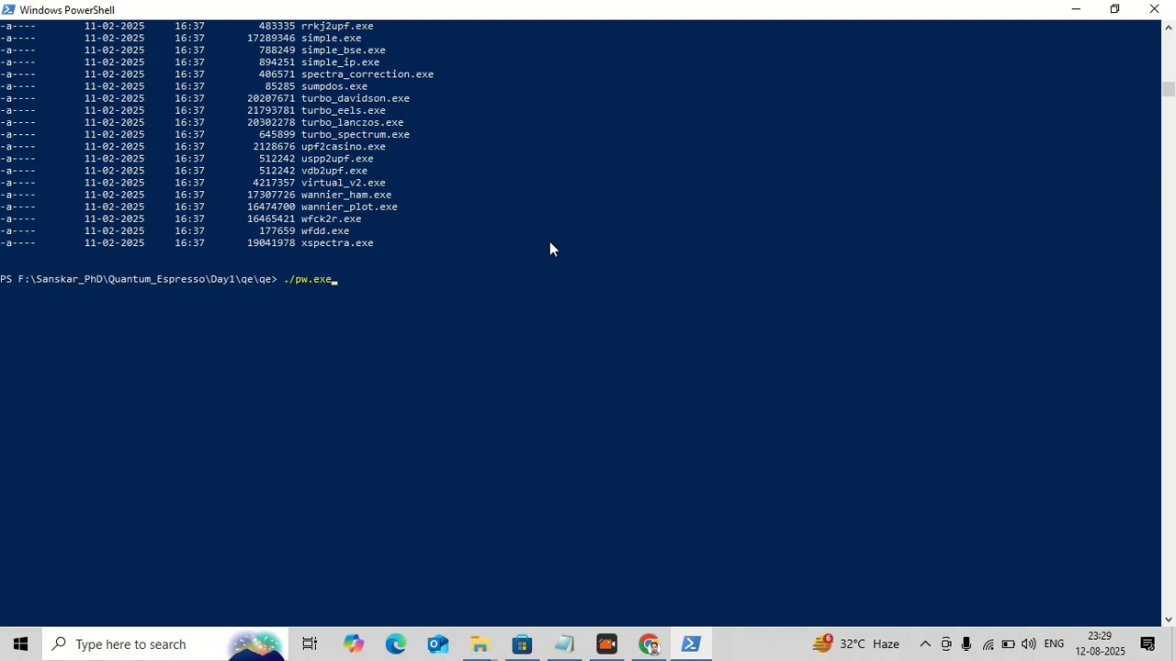
key("Return")
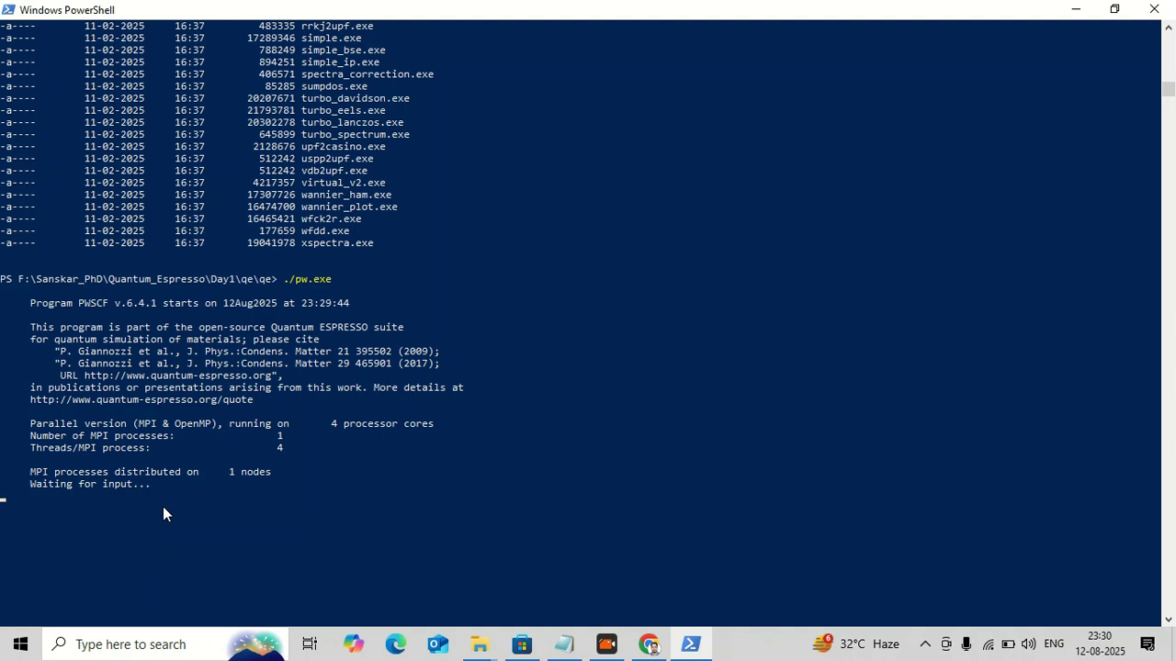
left_click(1071, 10)
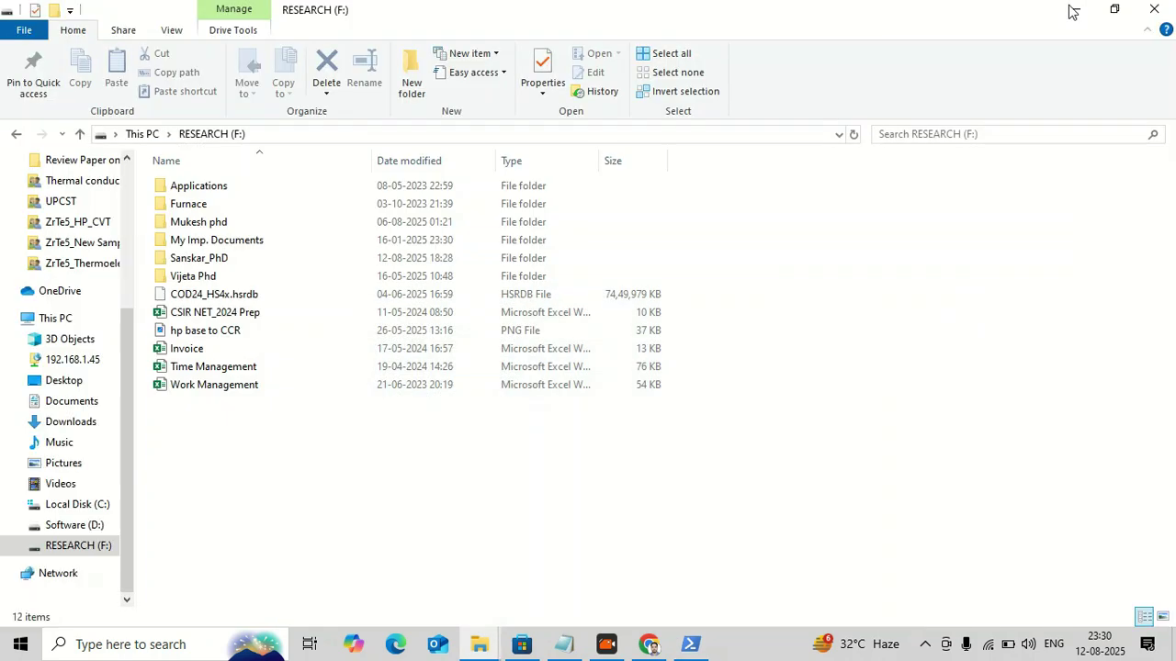
Navigate from the PhD folder through Quantum_Espresso into Day1, backing out of Day2.
left_click(360, 263)
double_click(360, 270)
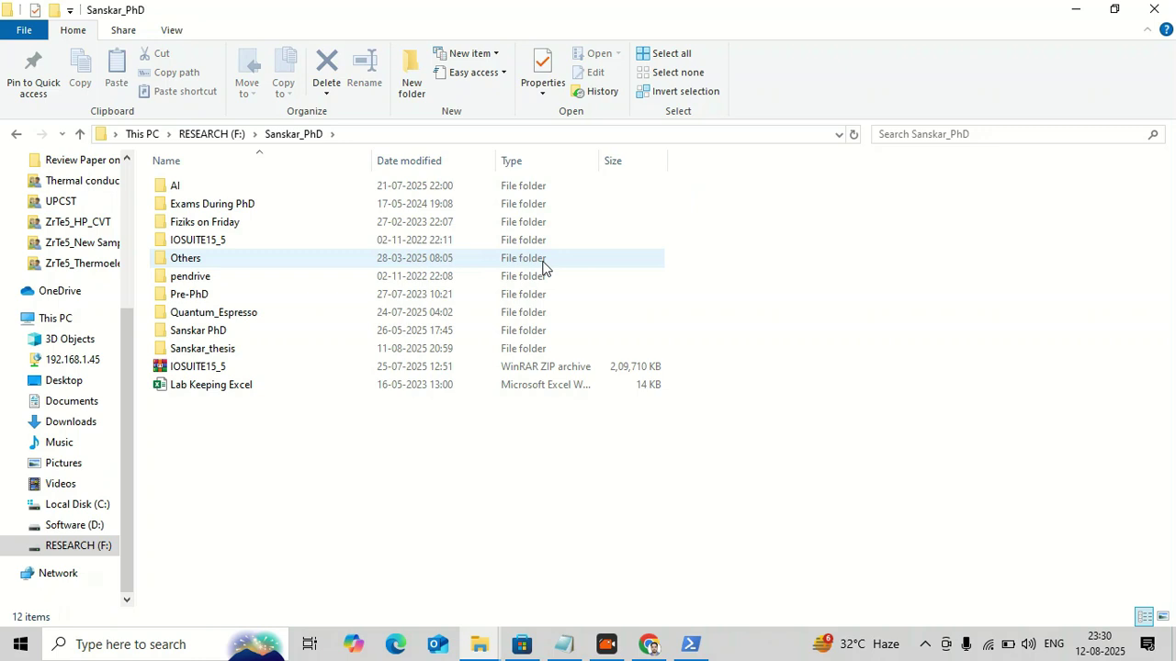
double_click(509, 314)
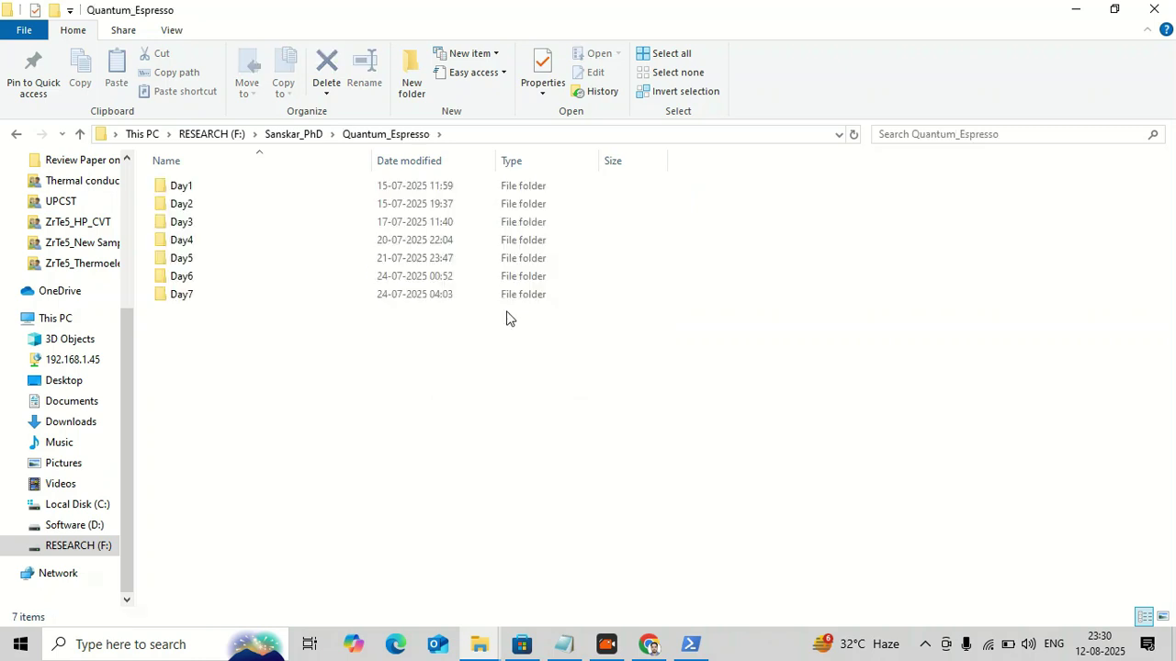
double_click(529, 203)
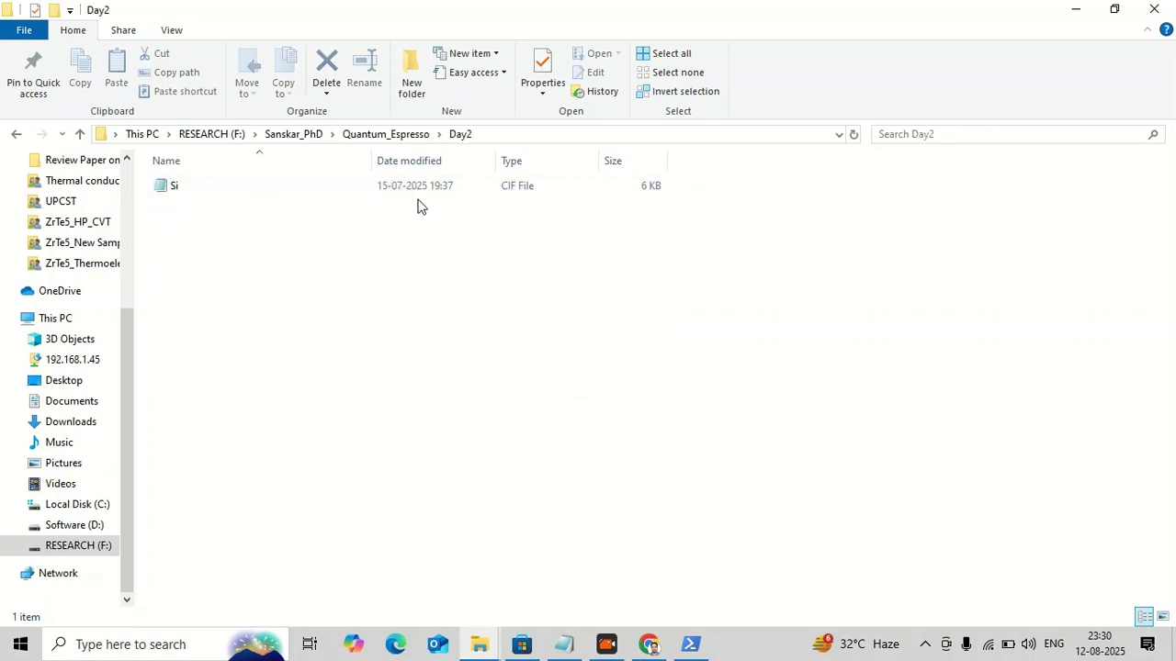
left_click(83, 138)
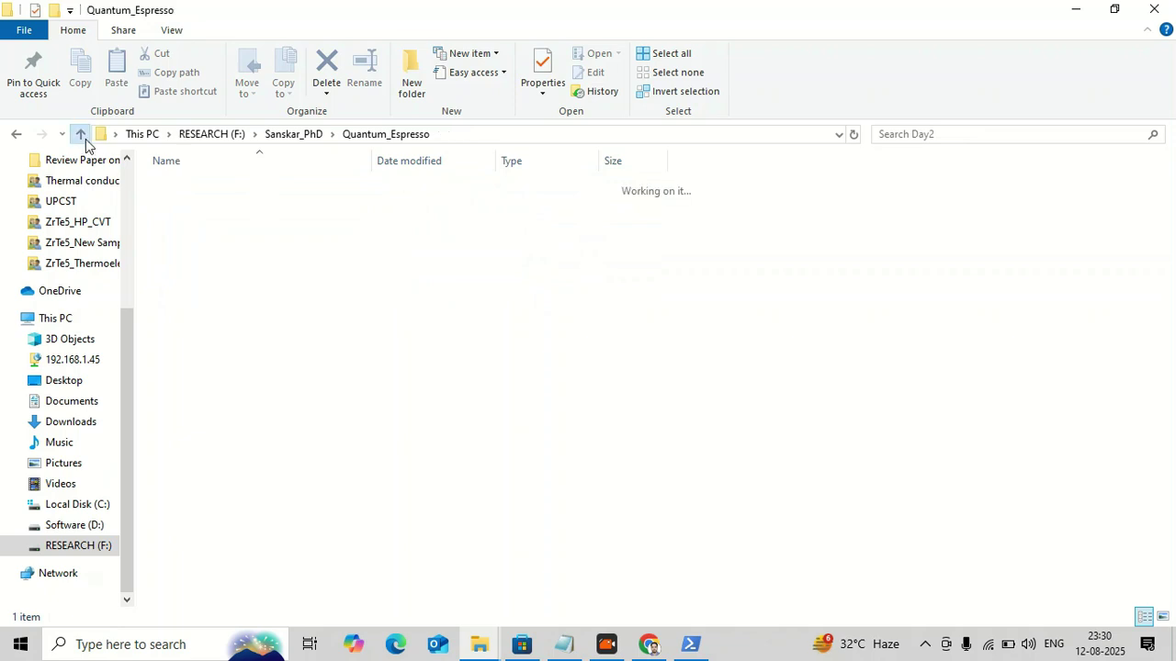
double_click(214, 194)
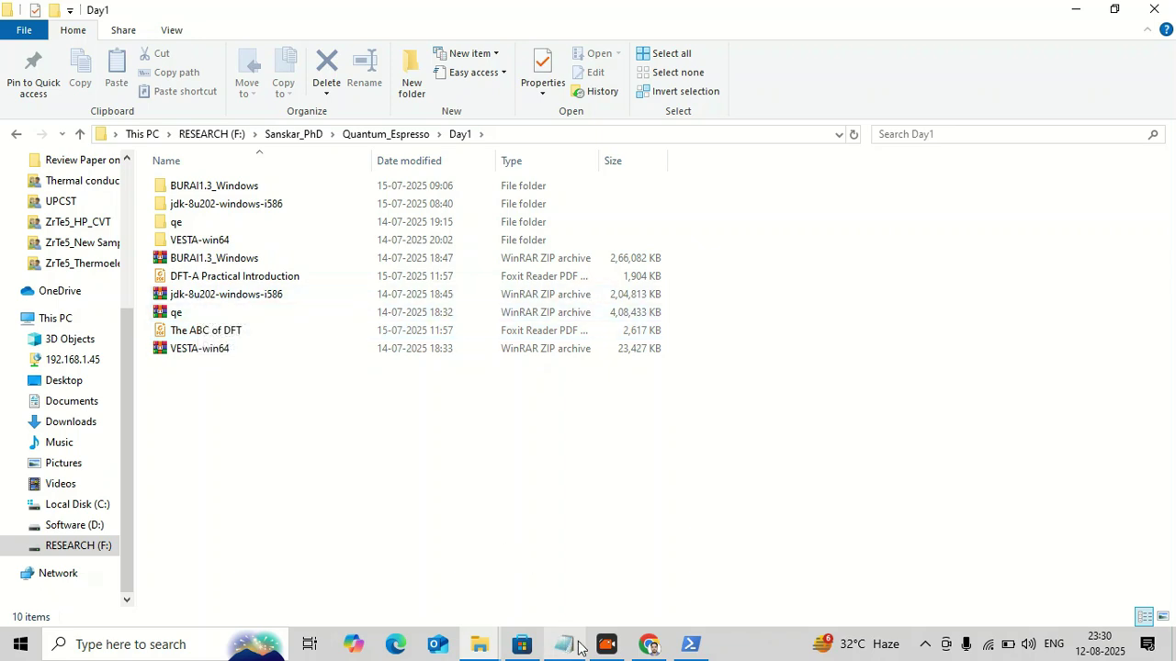
Glance at the Google Drive DFT_Windows folder, then return to the Day1 Explorer window.
left_click(649, 644)
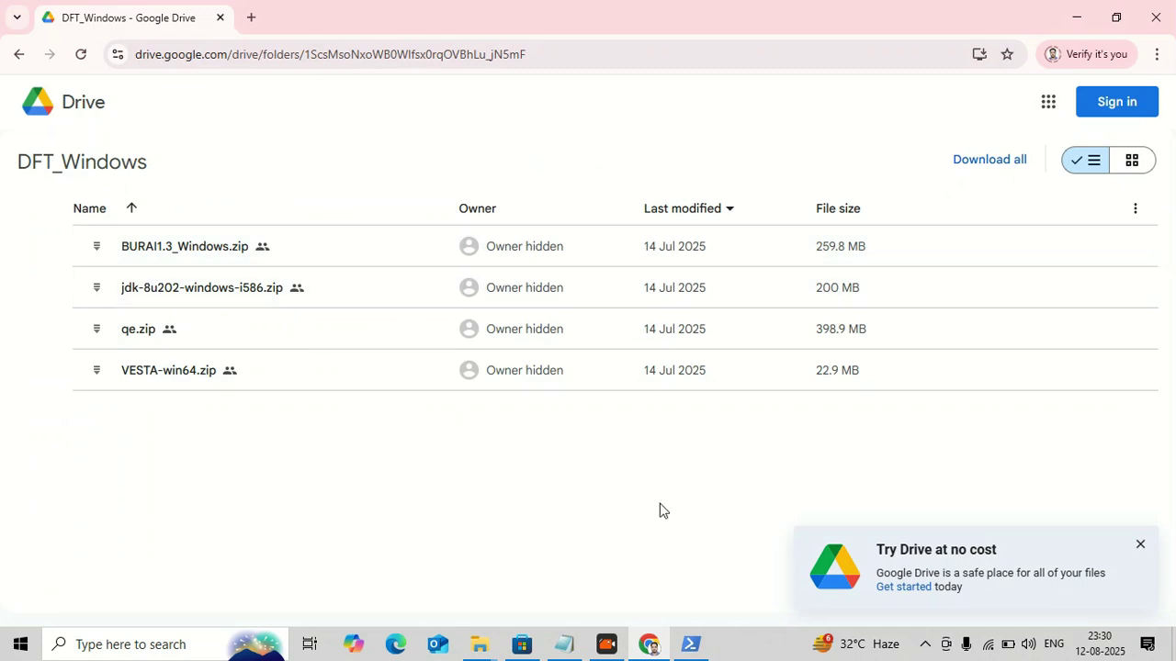
mouse_move(488, 647)
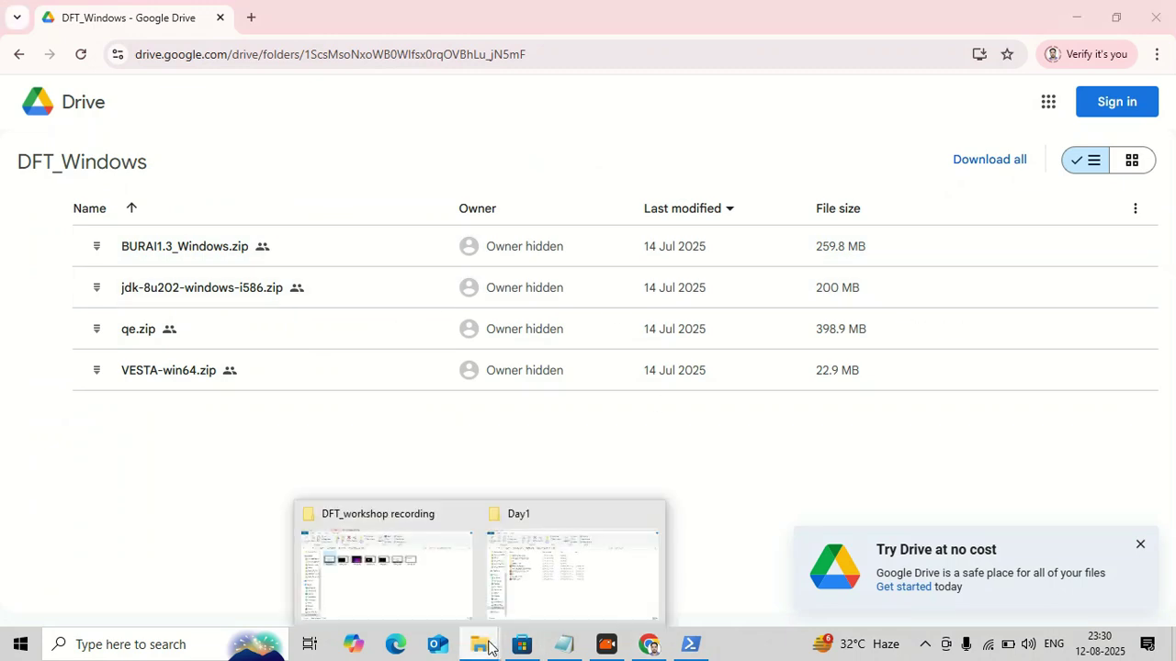
left_click(539, 604)
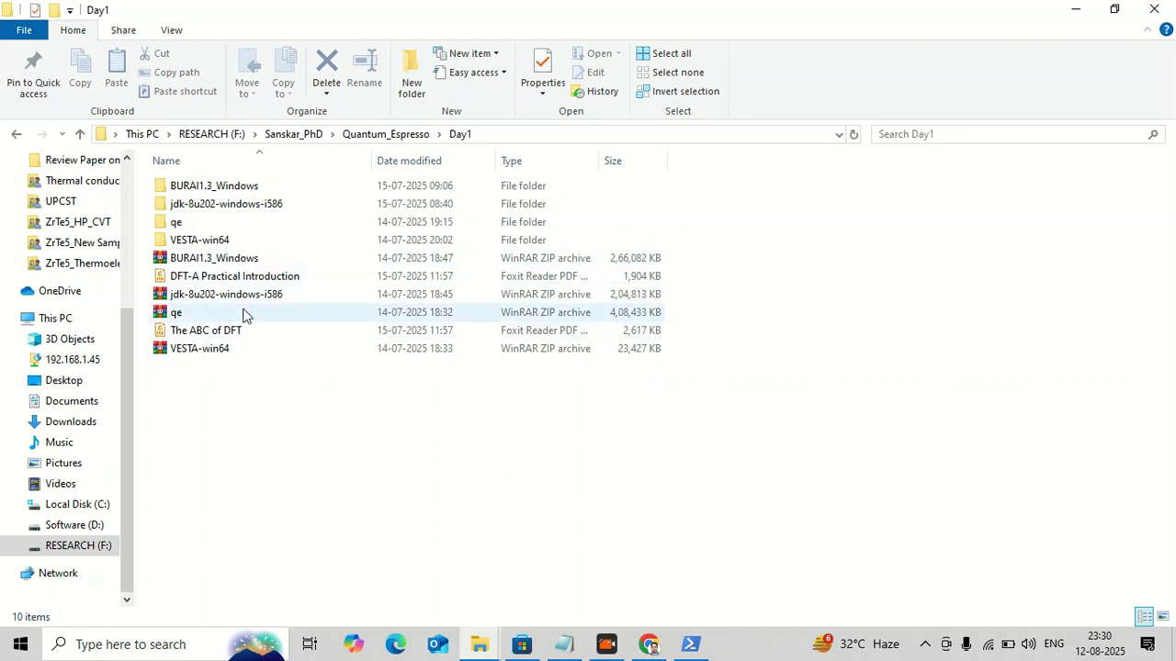
Peek into the jdk folder, then open BURAI1.3_Windows\BURAI1.3_Windows\bin.
left_click(234, 214)
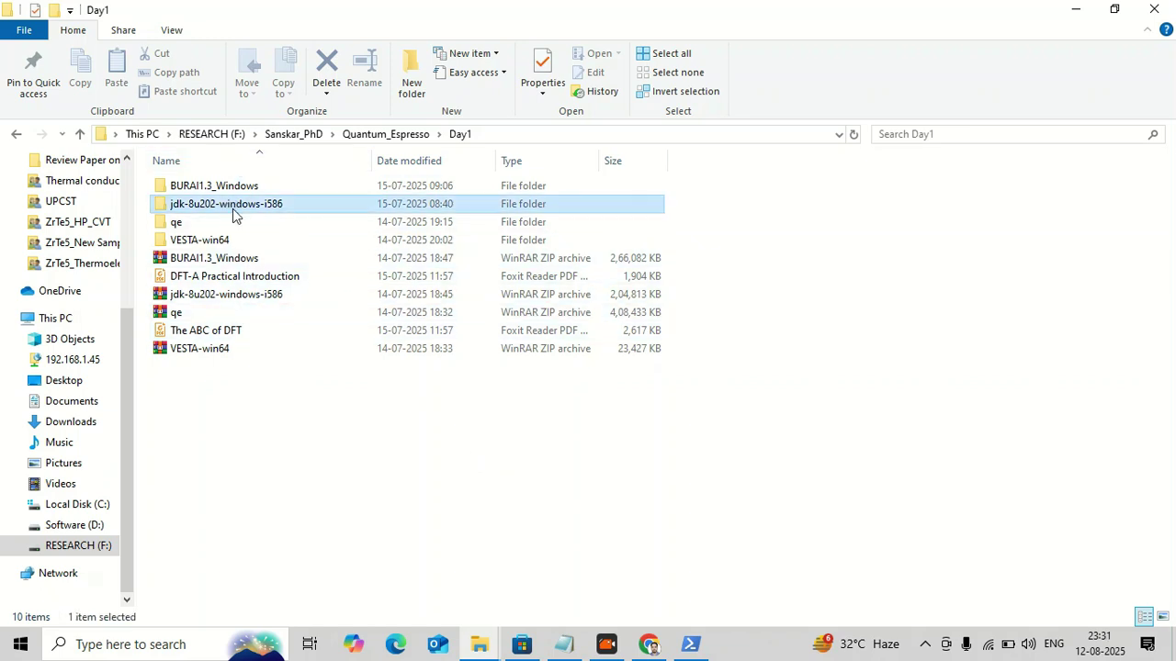
double_click(232, 210)
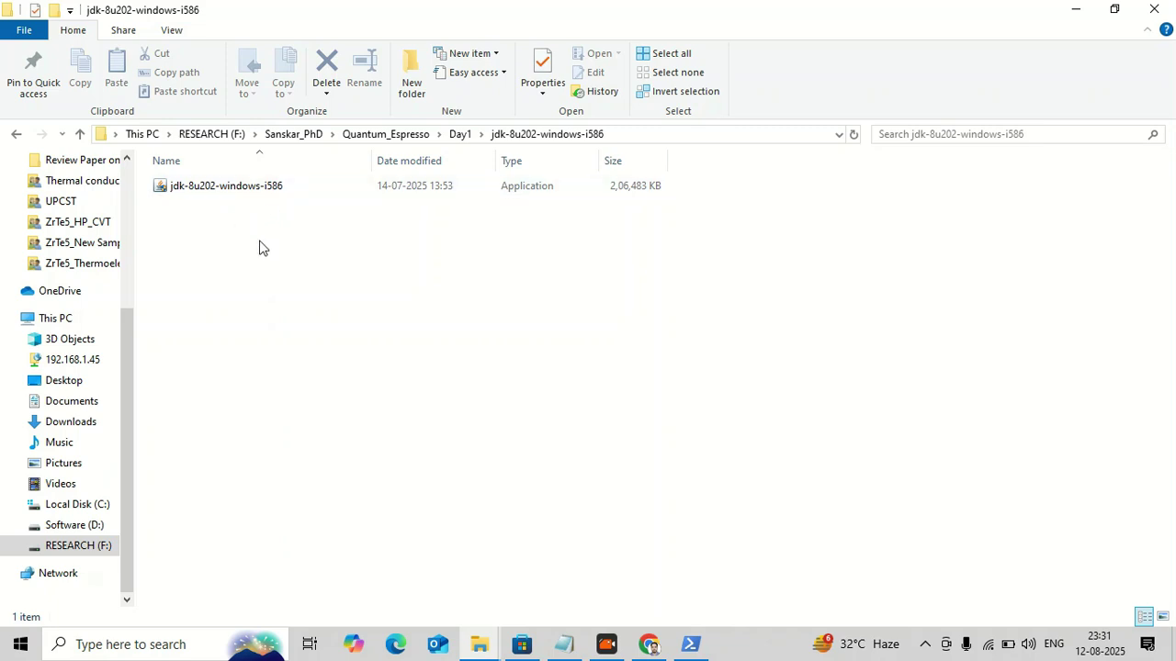
left_click(81, 135)
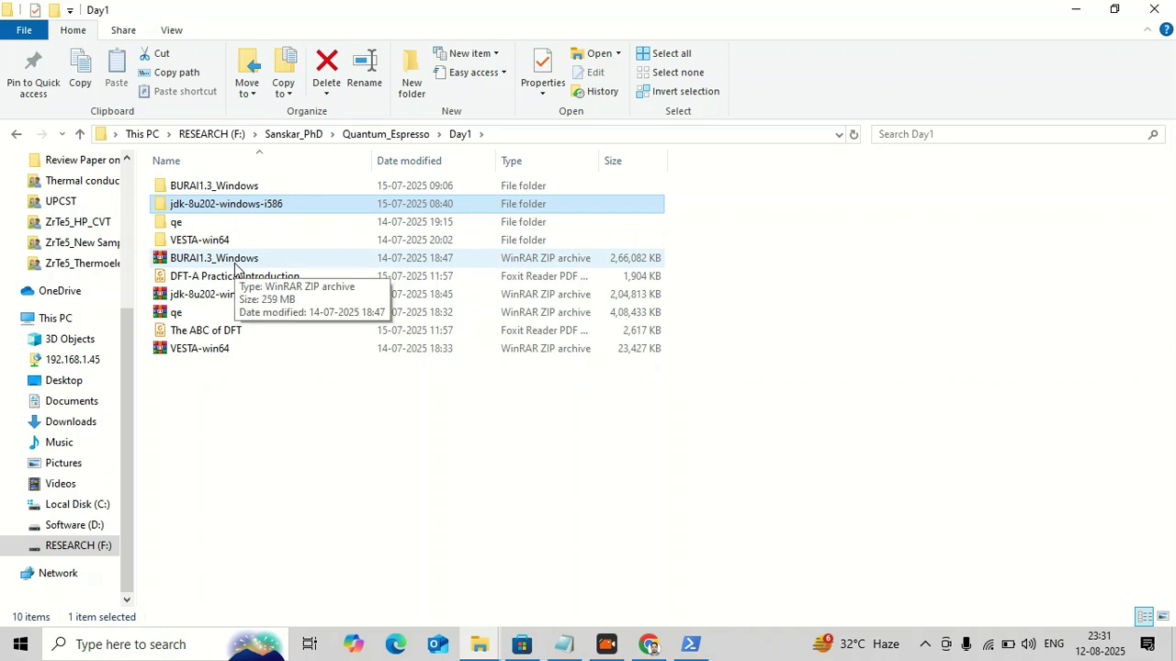
left_click(266, 192)
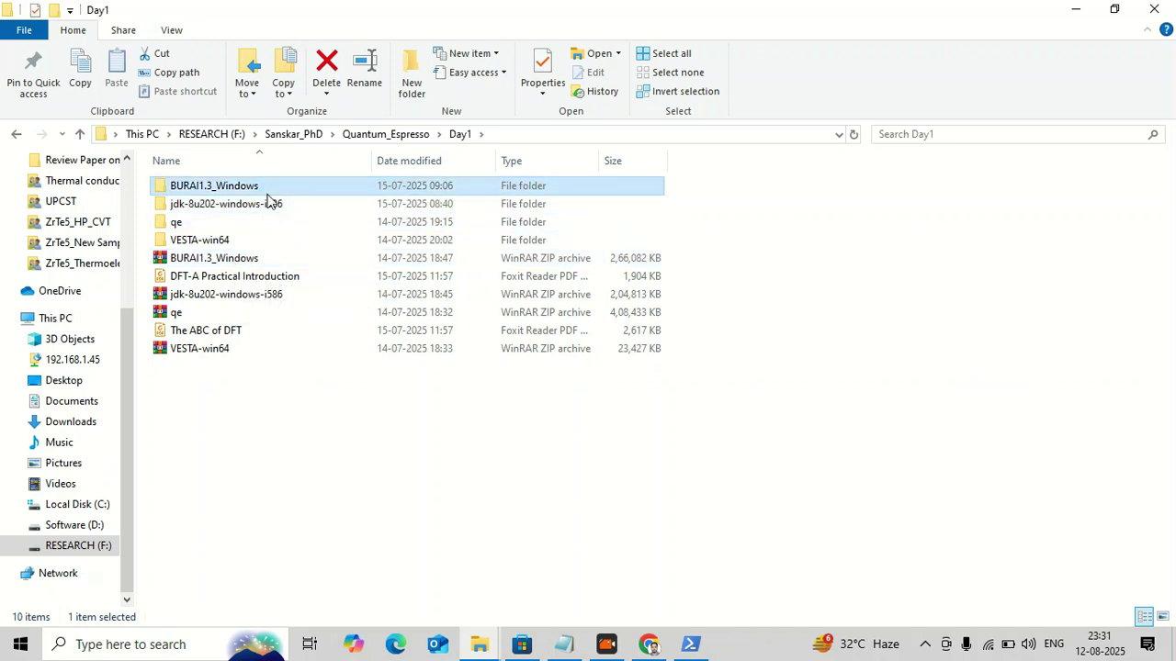
double_click(268, 194)
double_click(270, 195)
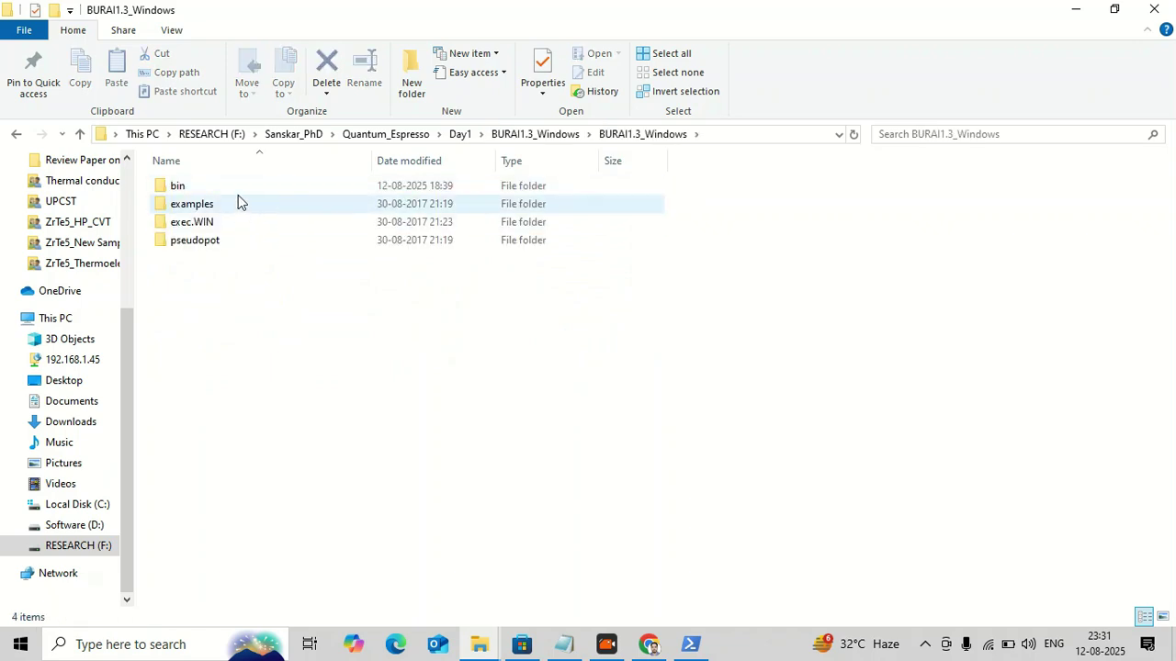
left_click(239, 187)
double_click(238, 187)
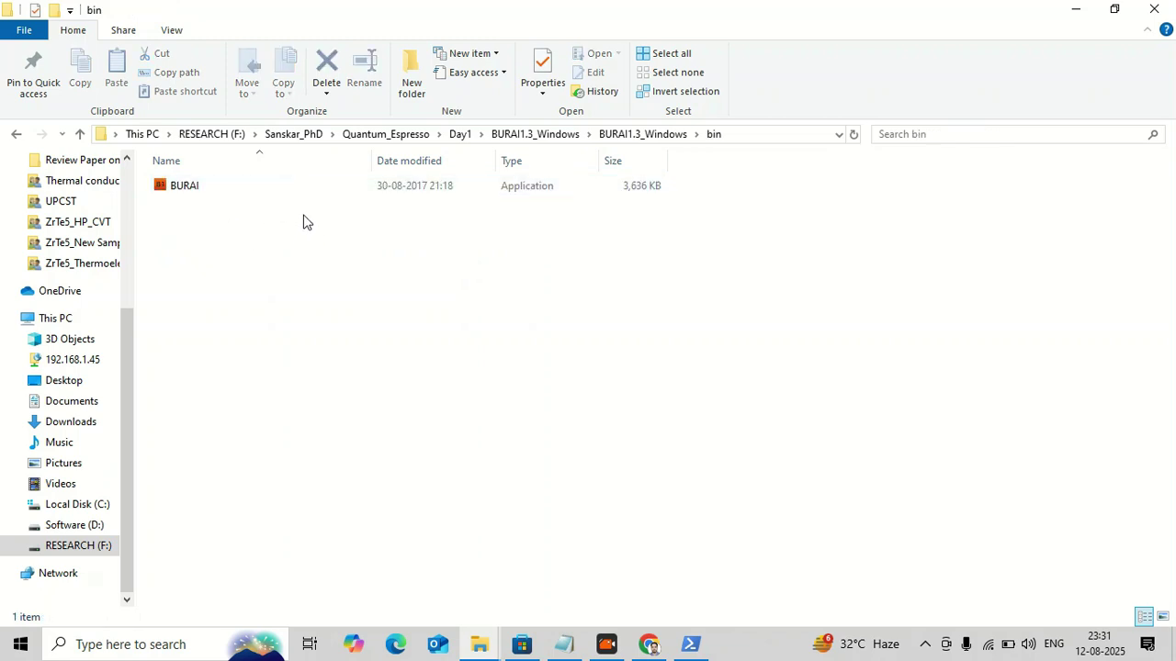
Create a shortcut to the BURAI application, copy it, and minimize Explorer and Chrome.
left_click(322, 193)
right_click(324, 192)
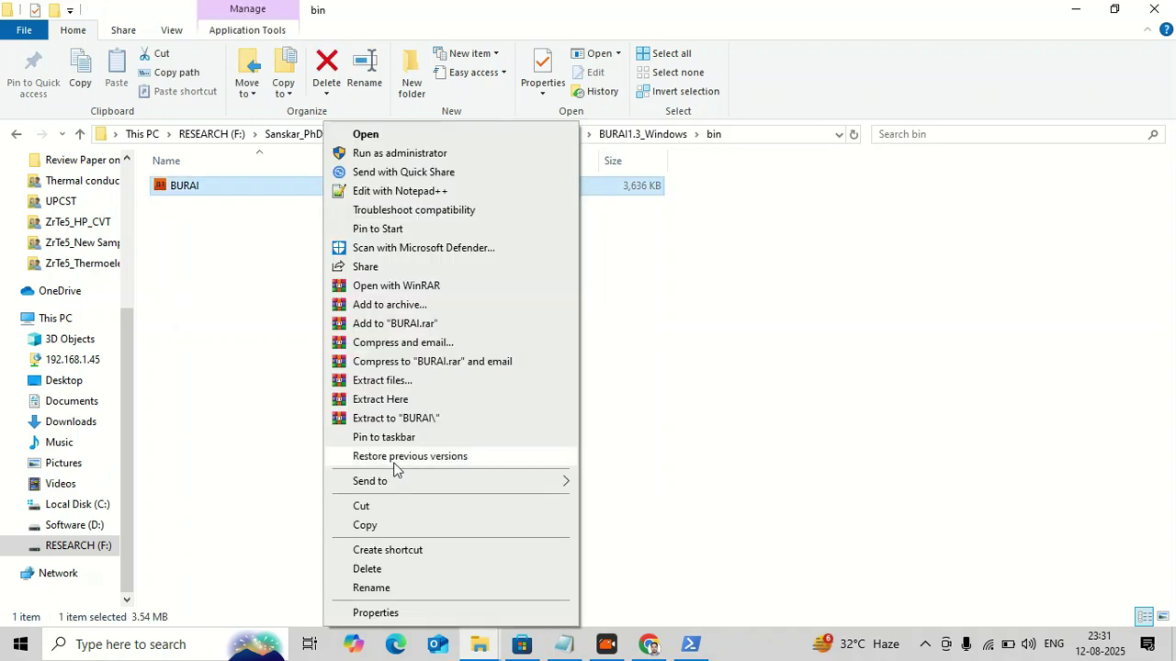
left_click(412, 552)
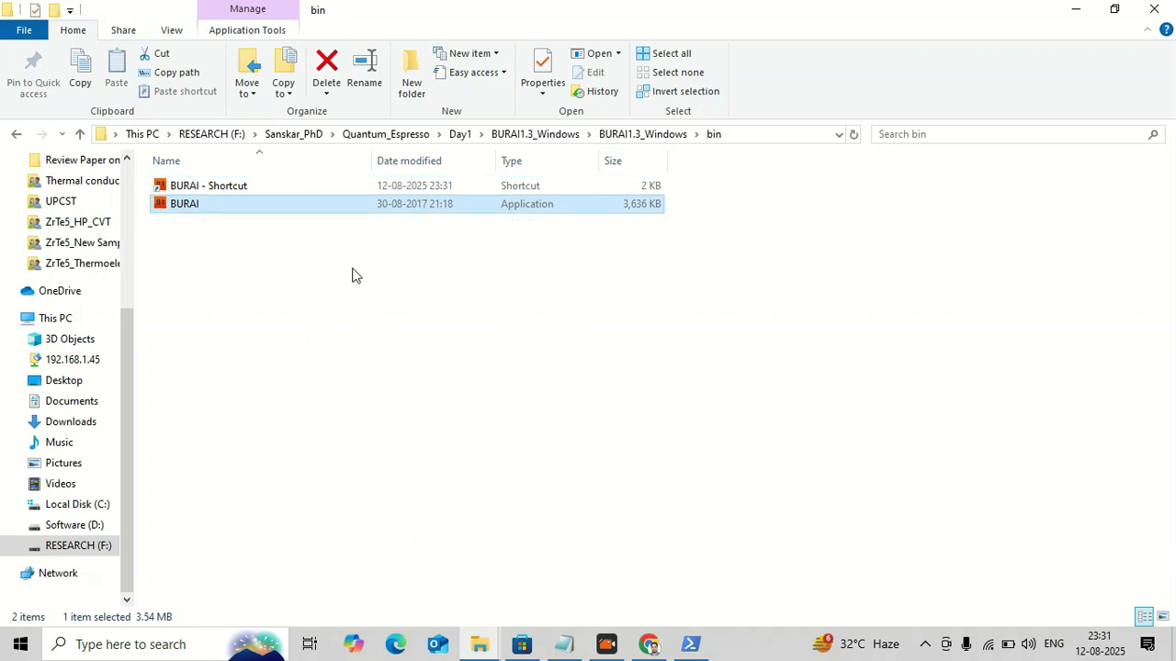
key("ctrl+c")
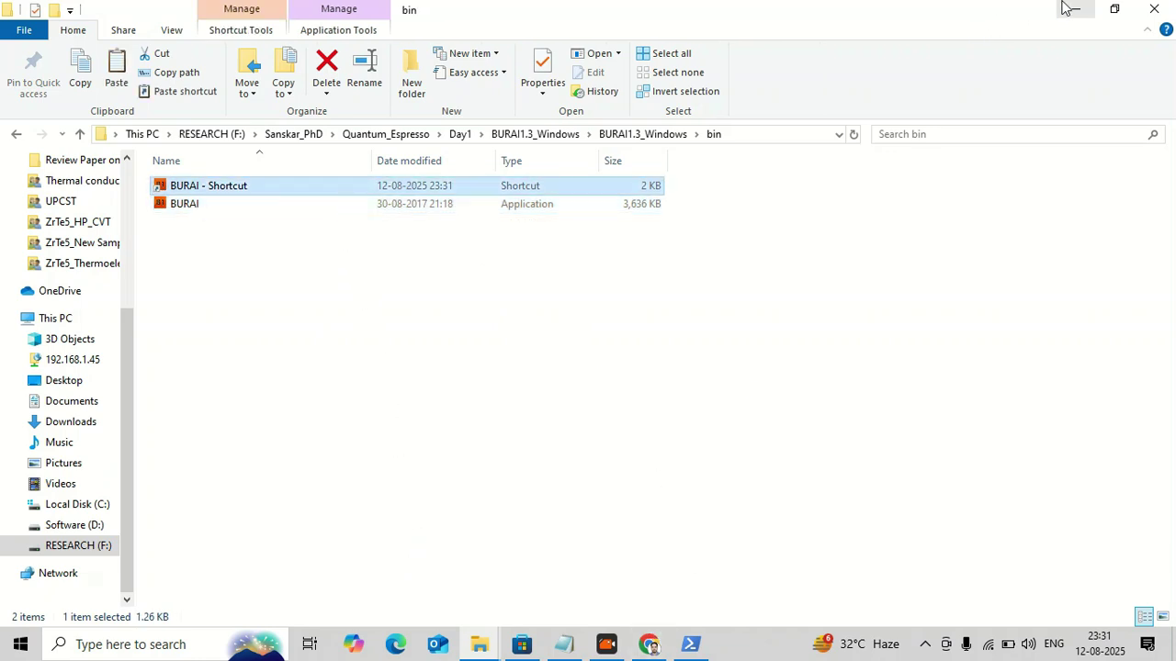
left_click(1068, 8)
left_click(1070, 9)
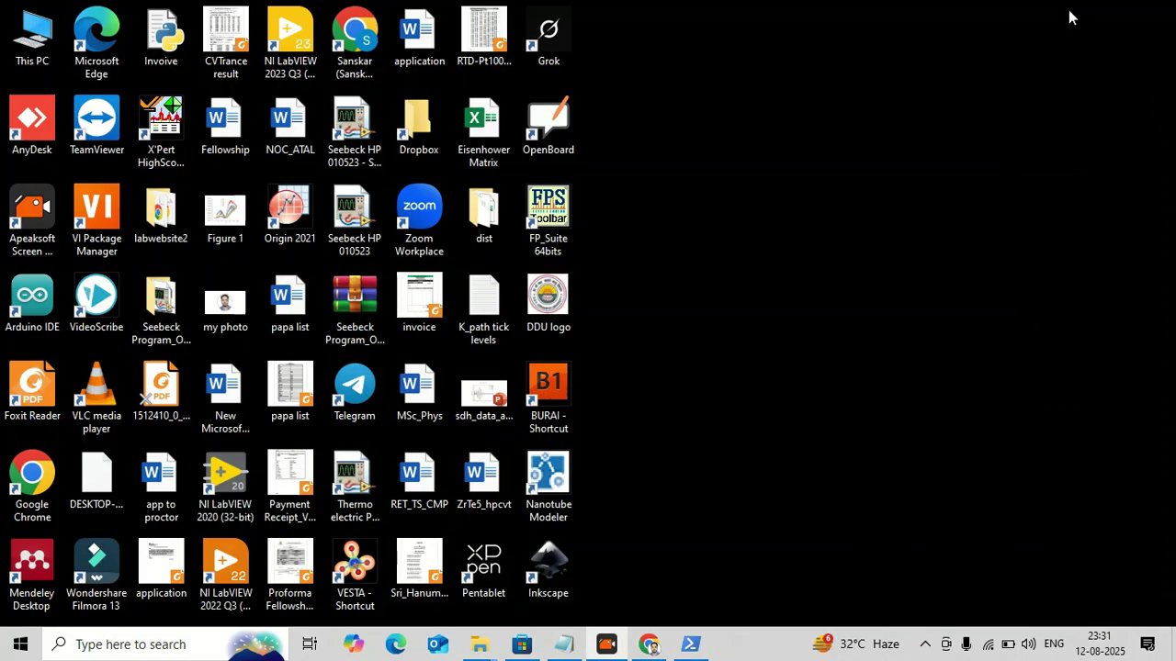
Paste the BURAI shortcut onto the desktop, replacing the old one, and move it to empty space.
right_click(704, 156)
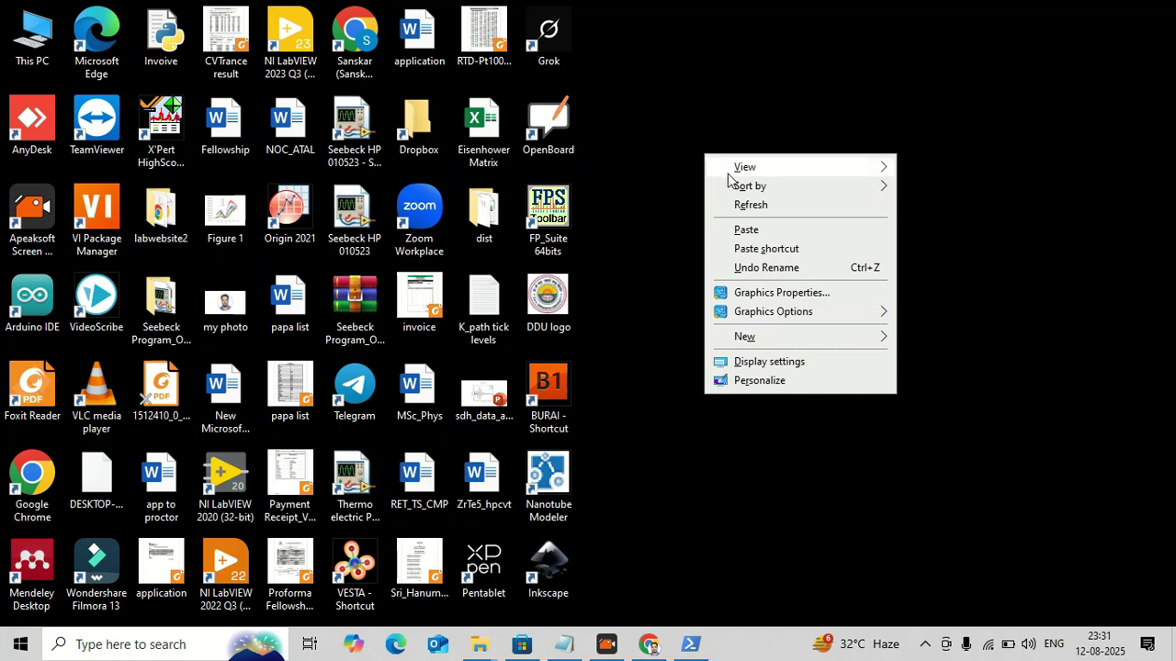
left_click(750, 230)
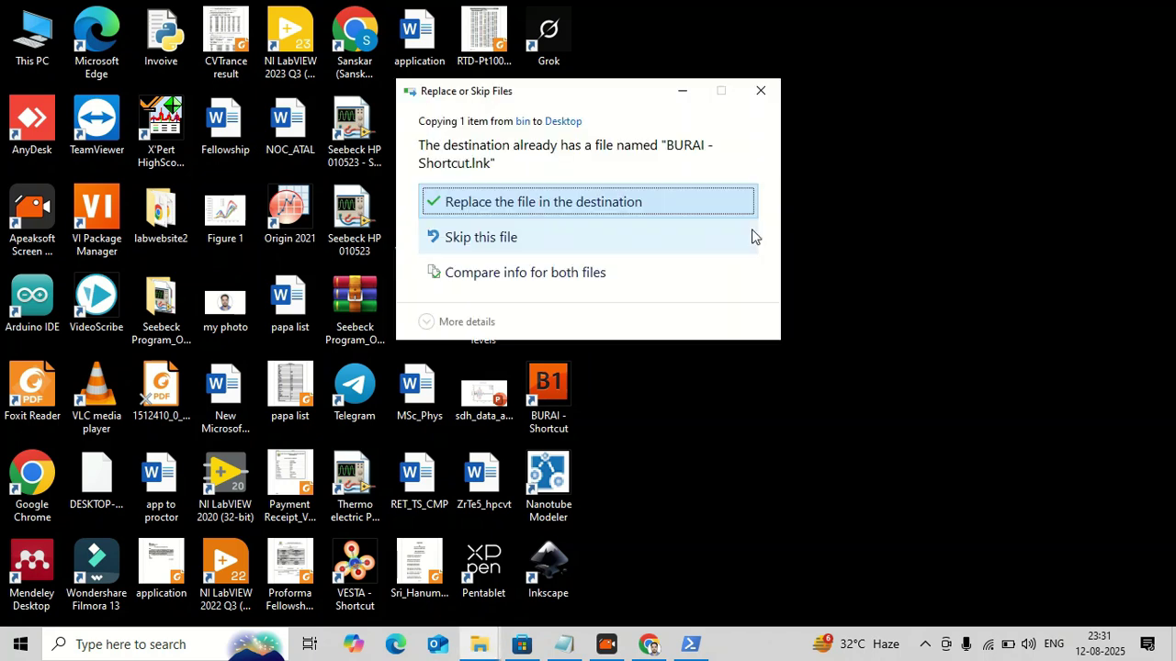
left_click(582, 202)
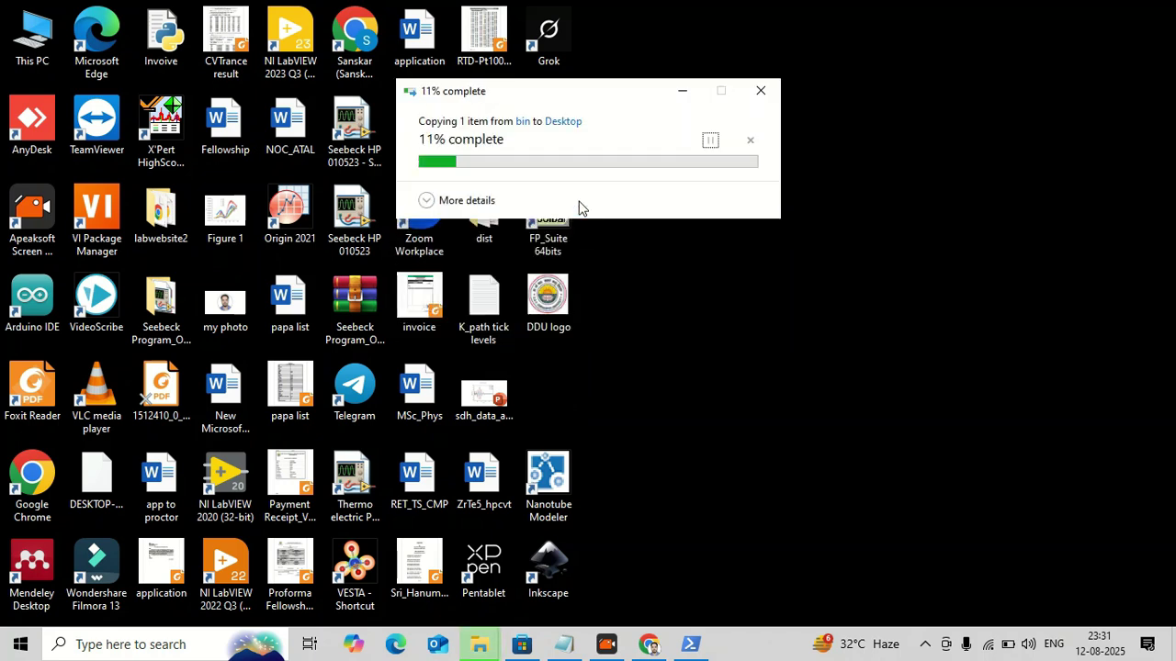
left_click_drag(750, 127, 767, 90)
left_click(793, 190)
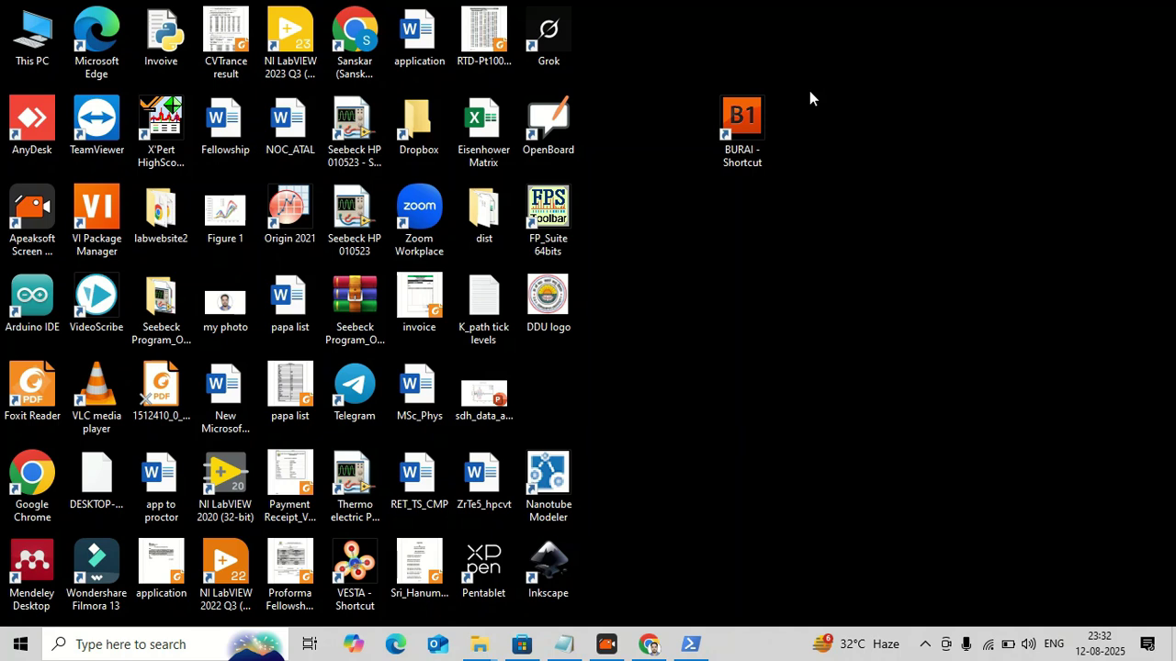
left_click(740, 119)
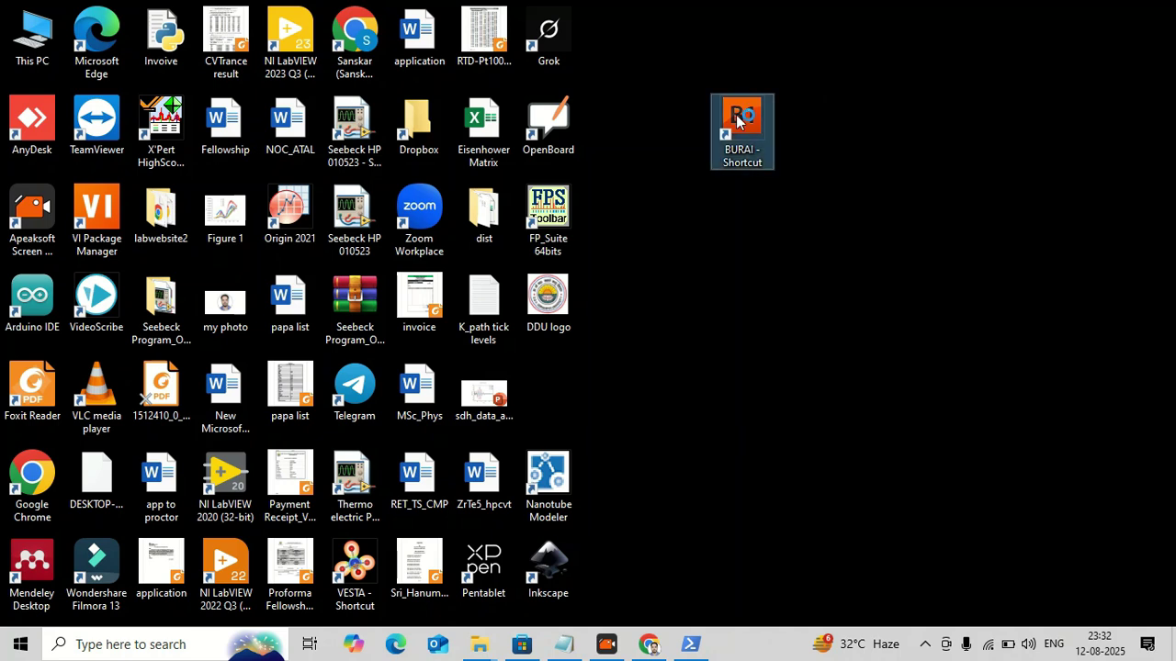
Launch BURAI 1.3 from the BURAI - Shortcut icon and open its general options list.
double_click(740, 120)
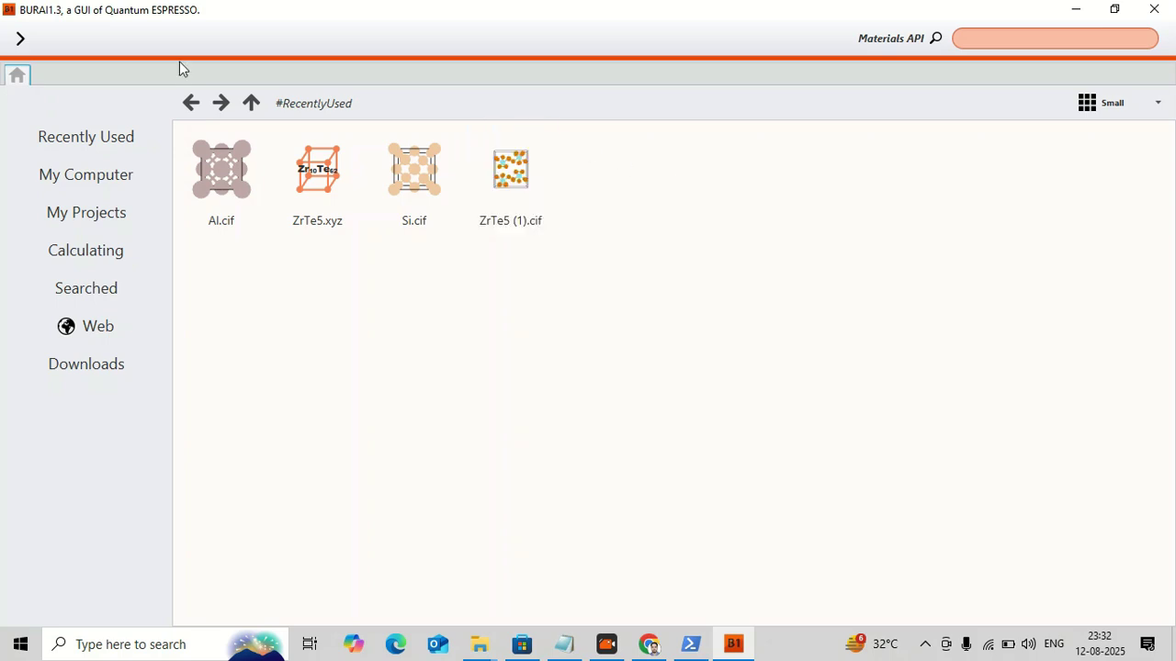
left_click(20, 42)
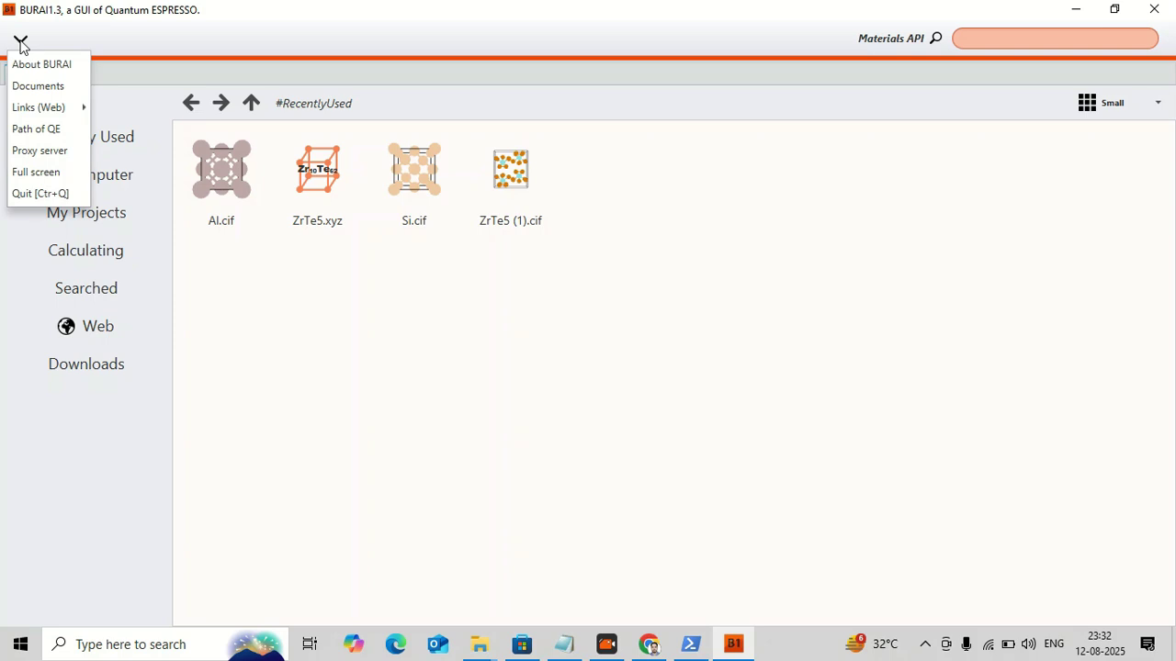
Browse for pw.exe's location on RESEARCH (F:) down to Sanskar_PhD\Quantum_Espresso\Day1.
left_click(42, 128)
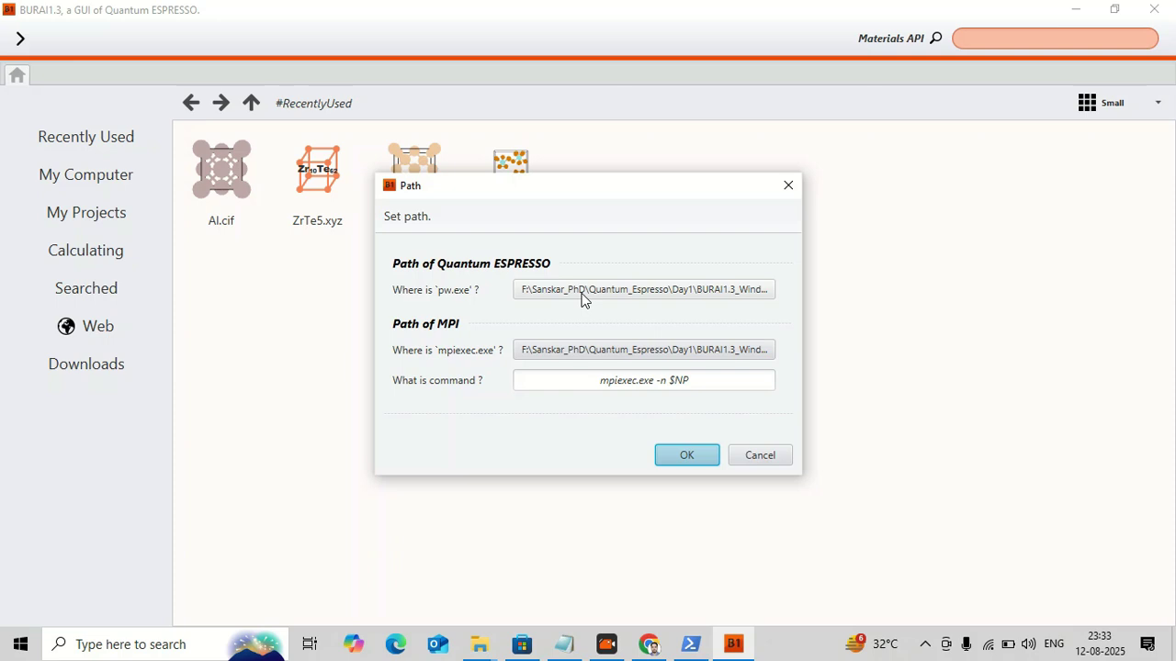
left_click(582, 299)
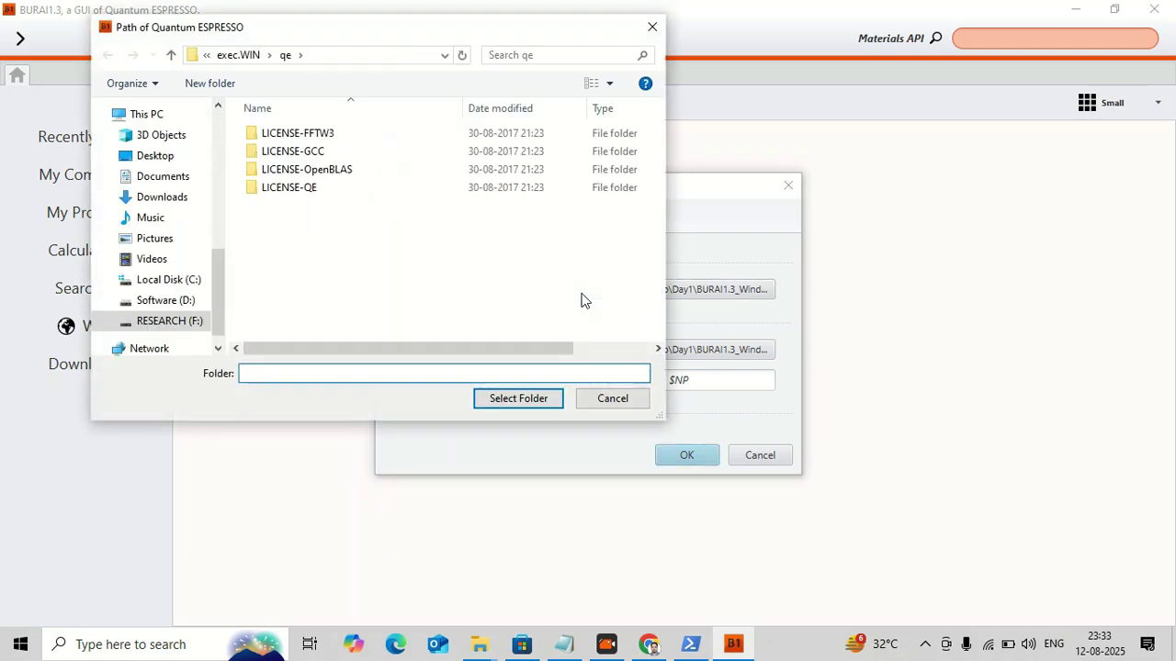
left_click(170, 324)
double_click(313, 206)
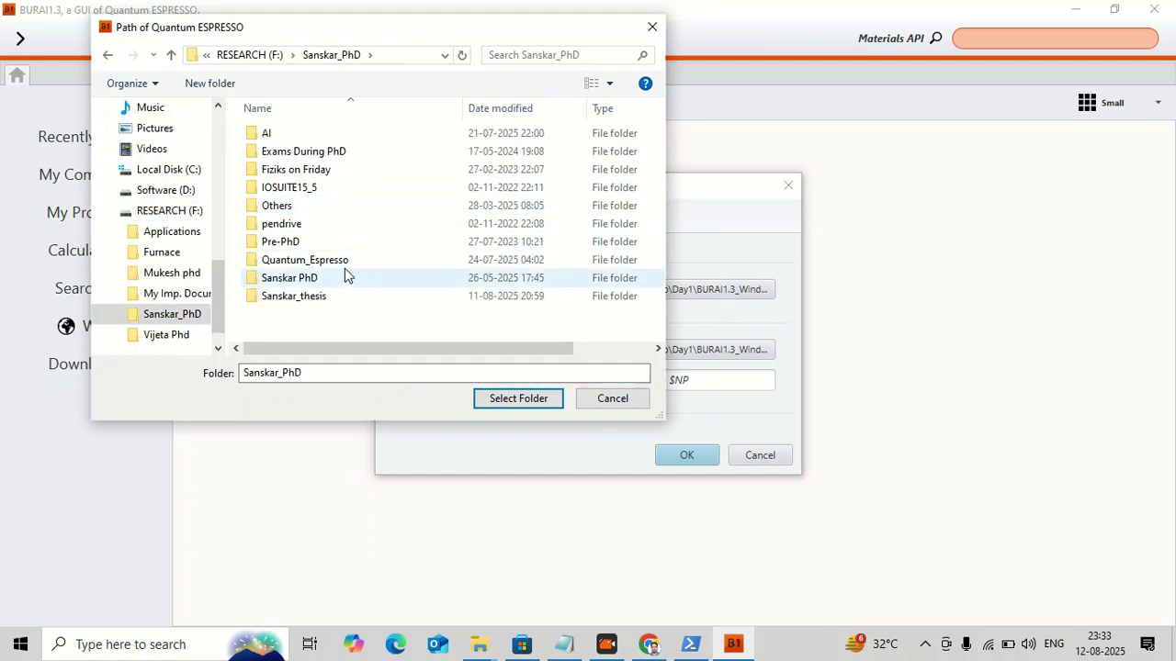
double_click(346, 262)
left_click(314, 135)
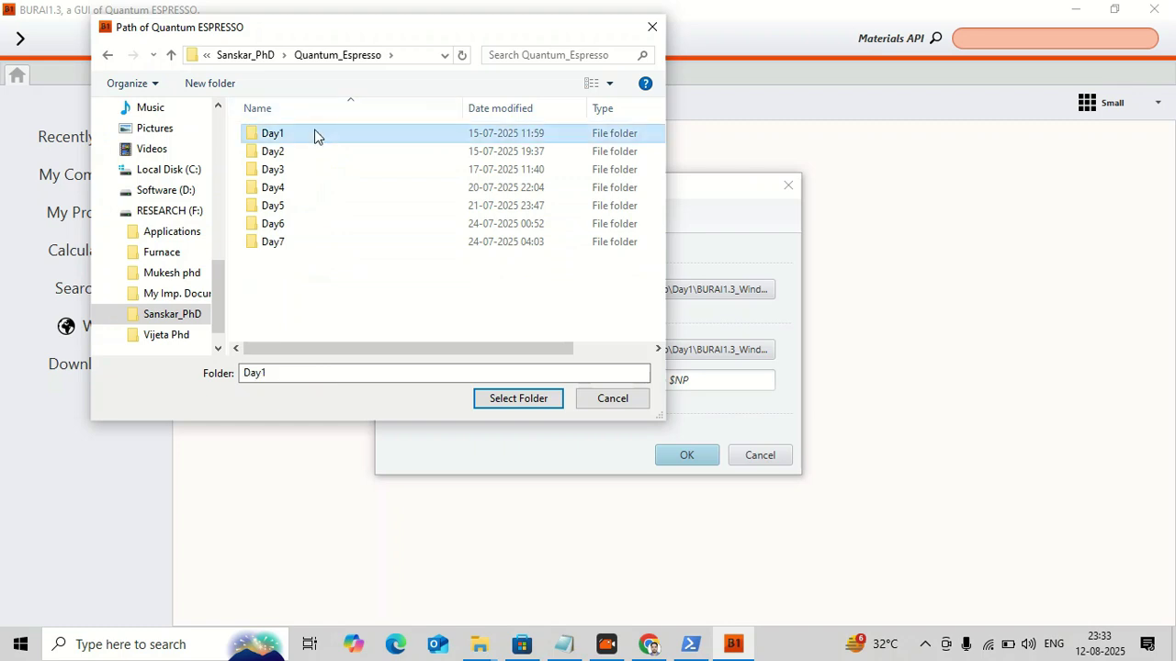
double_click(314, 135)
Select the qe folder inside BURAI1.3_Windows\BURAI1.3_Windows\exec.WIN as the pw.exe location.
double_click(347, 137)
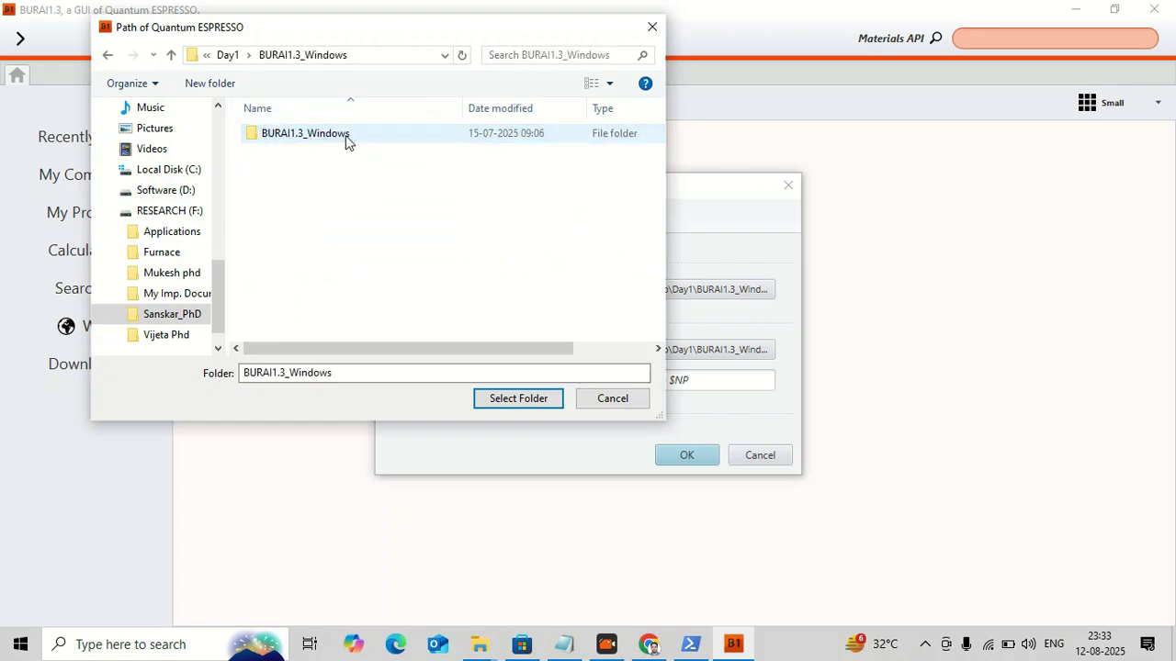
double_click(336, 145)
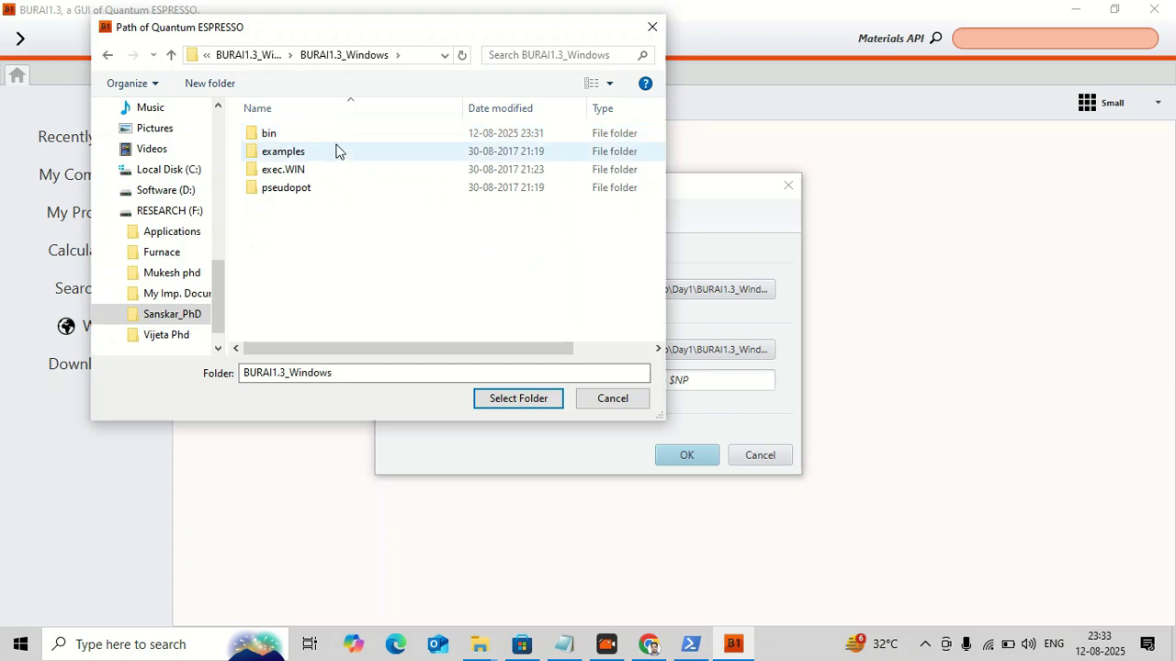
left_click(332, 169)
double_click(332, 169)
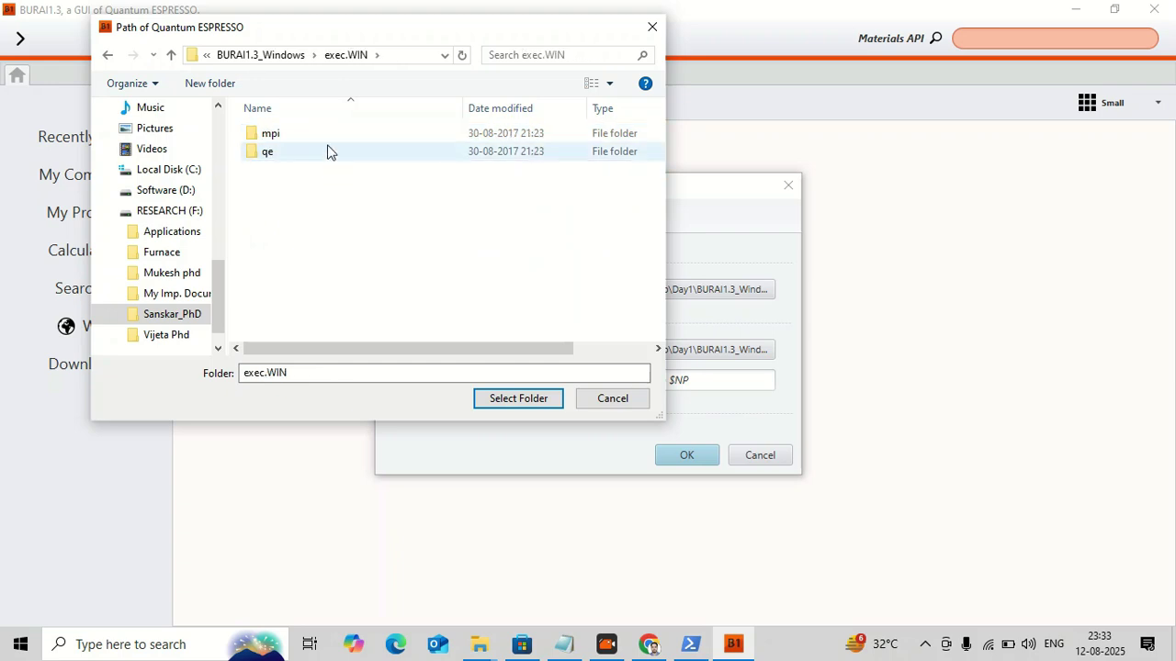
left_click(327, 151)
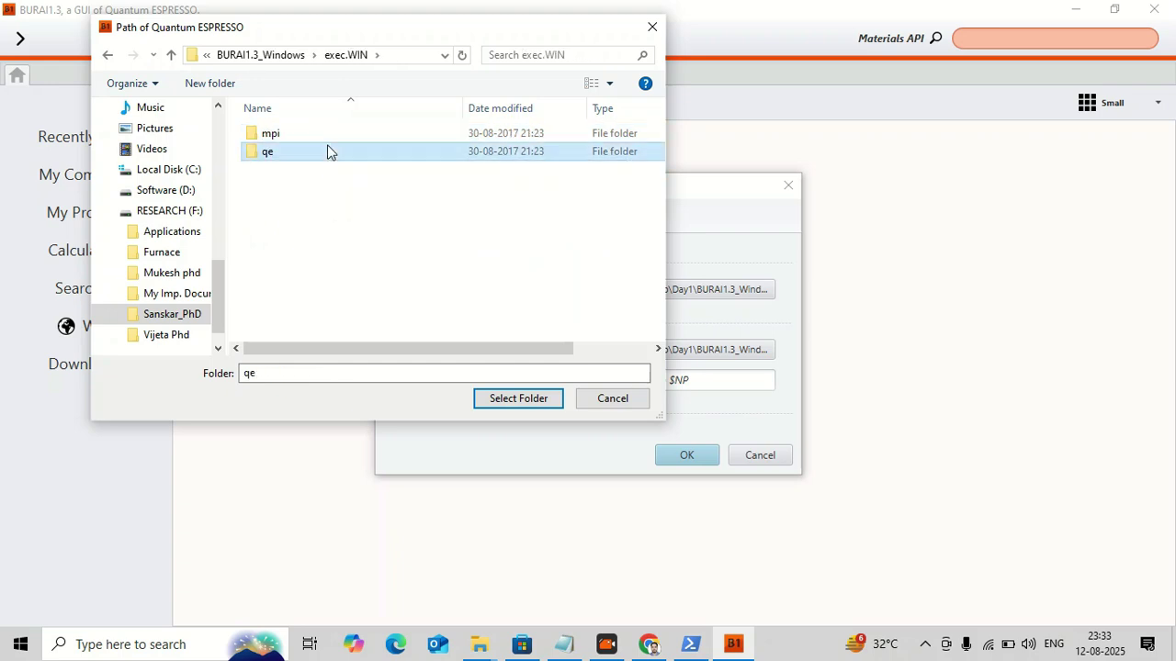
left_click(517, 400)
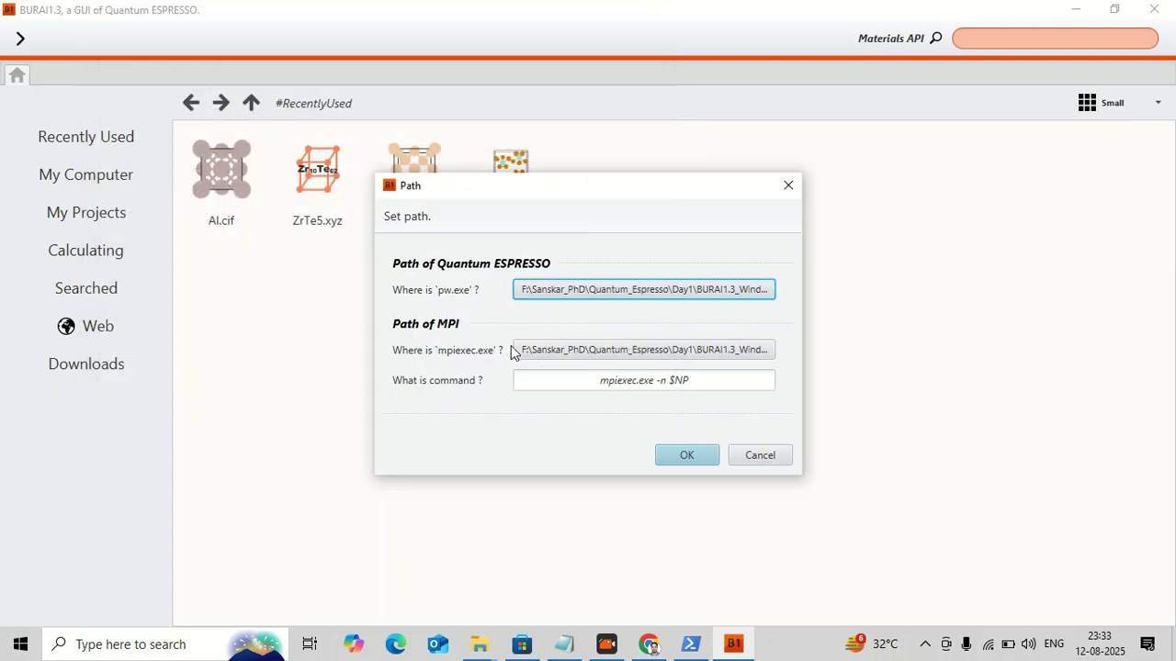
Browse for mpiexec.exe's location, climbing up to Sanskar_PhD and into Quantum_Espresso.
left_click(541, 357)
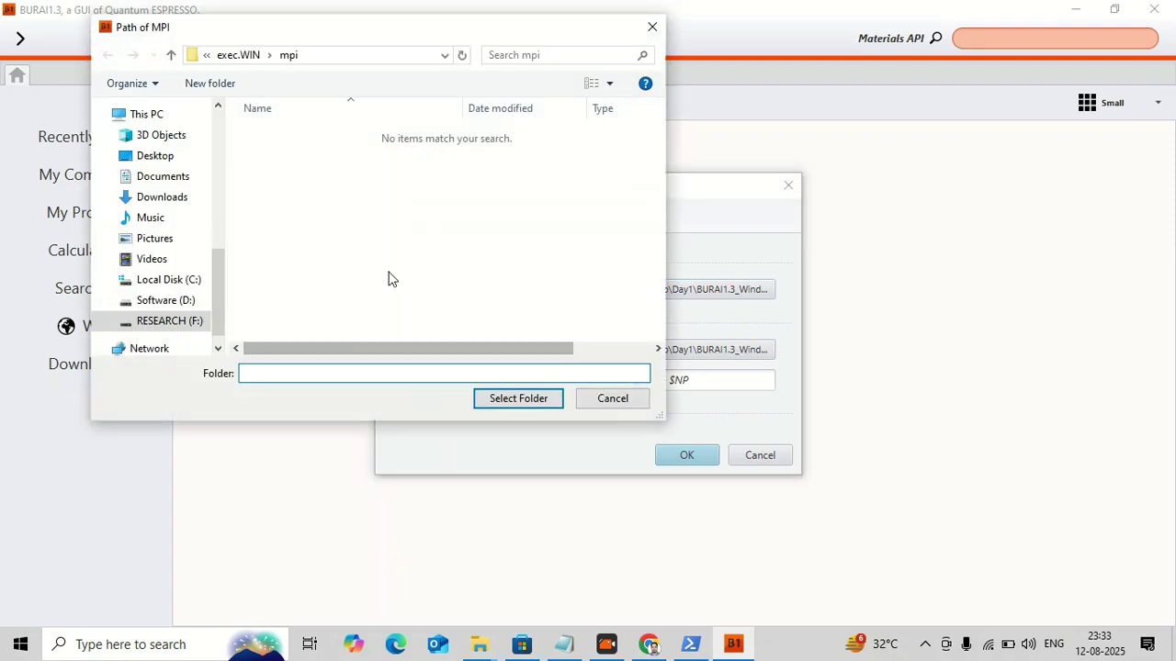
left_click(171, 55)
left_click(171, 55)
left_click(171, 56)
left_click(171, 55)
left_click(171, 55)
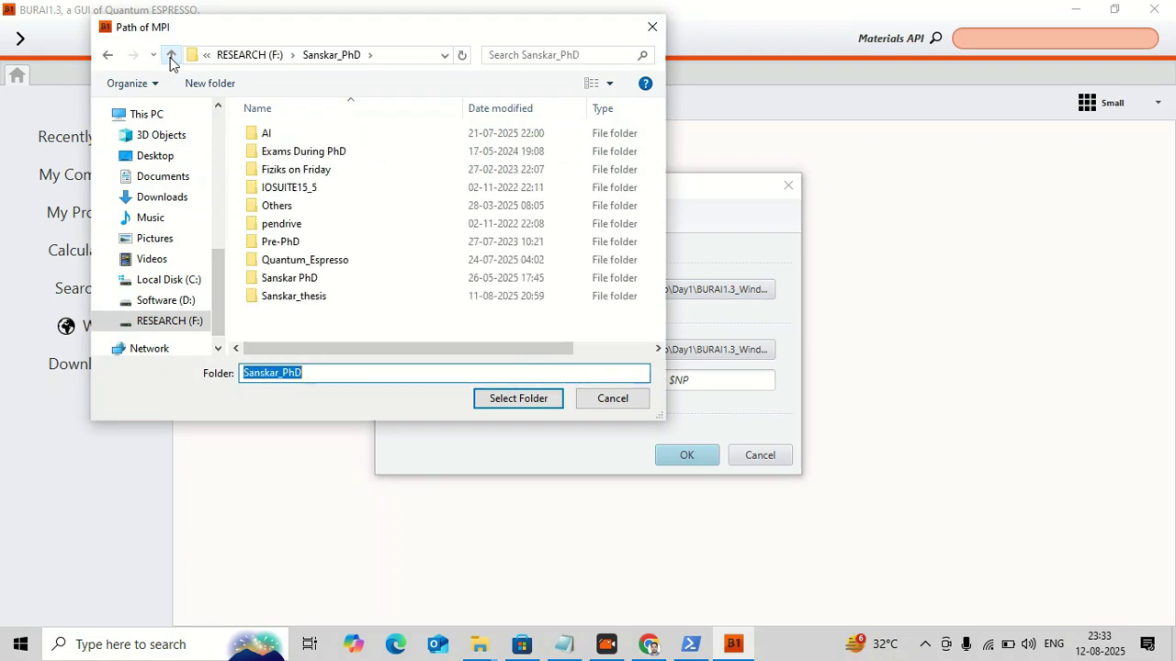
double_click(284, 278)
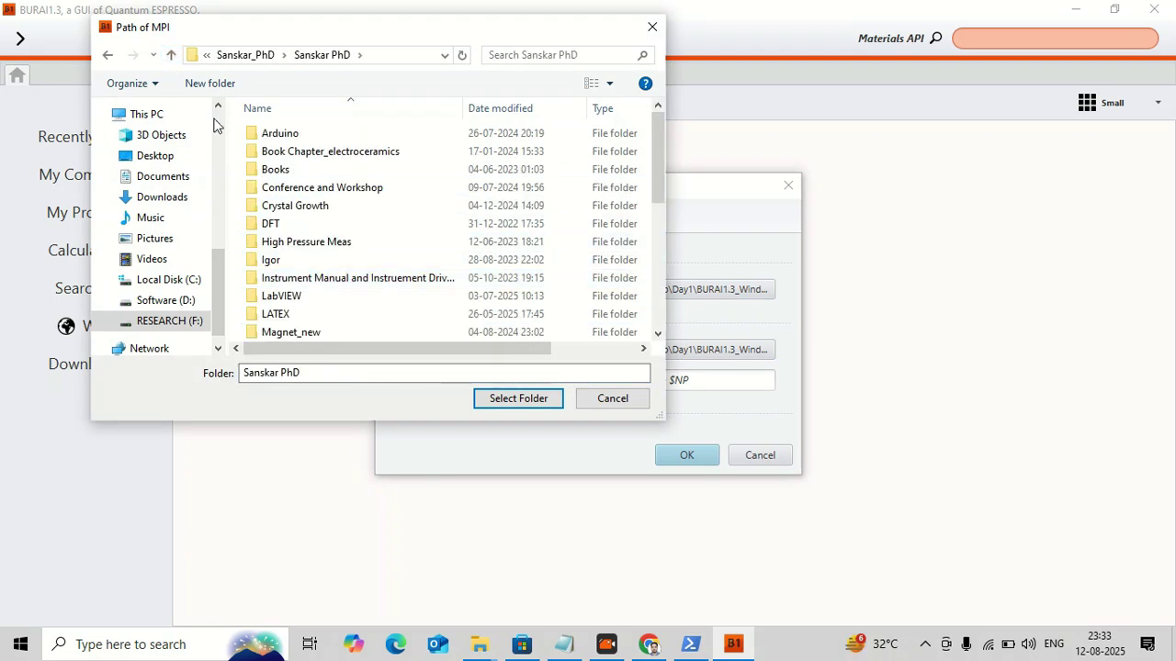
left_click(171, 55)
double_click(316, 261)
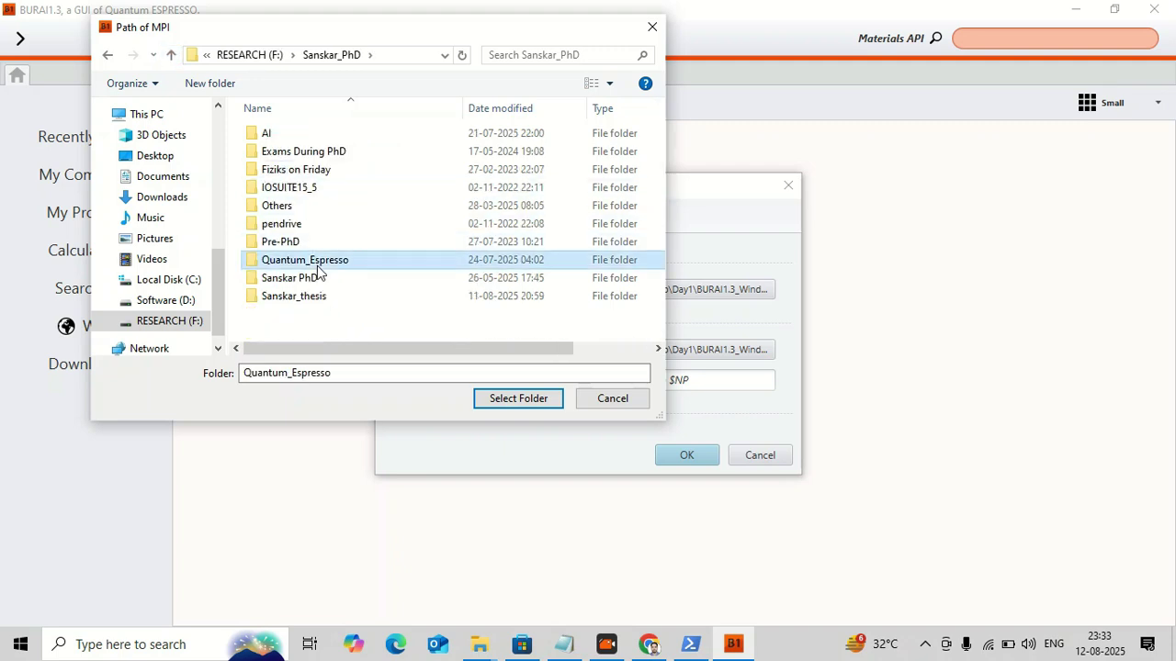
Select the mpi folder inside Day1's BURAI1.3_Windows\exec.WIN for mpiexec.exe and save the paths.
double_click(287, 136)
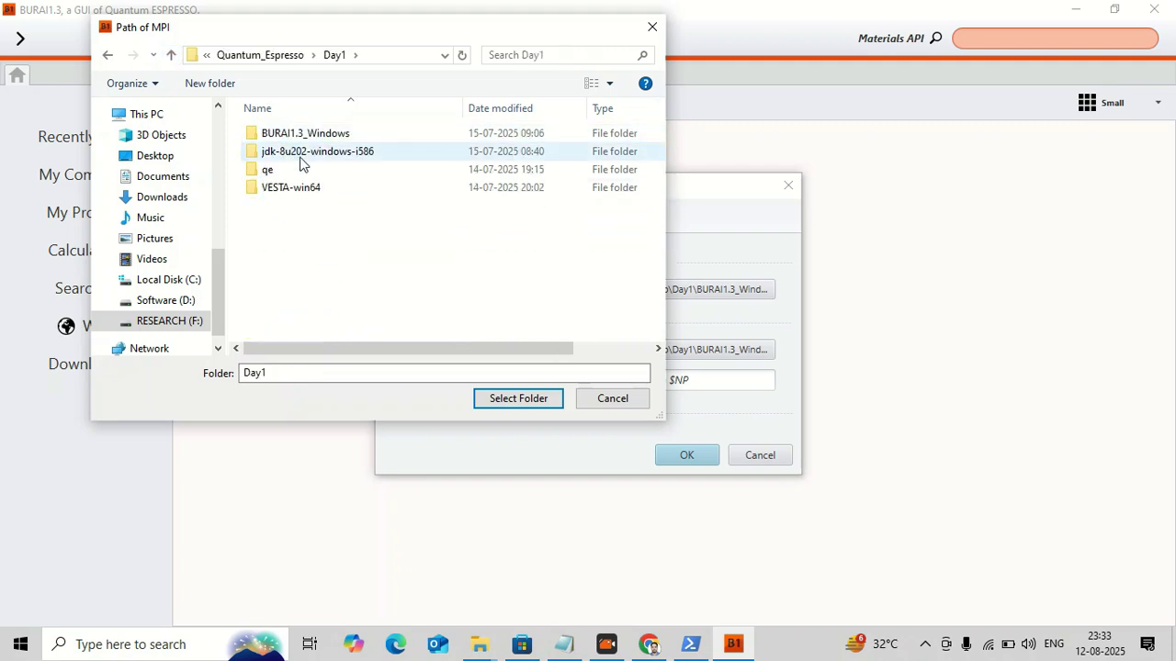
double_click(312, 136)
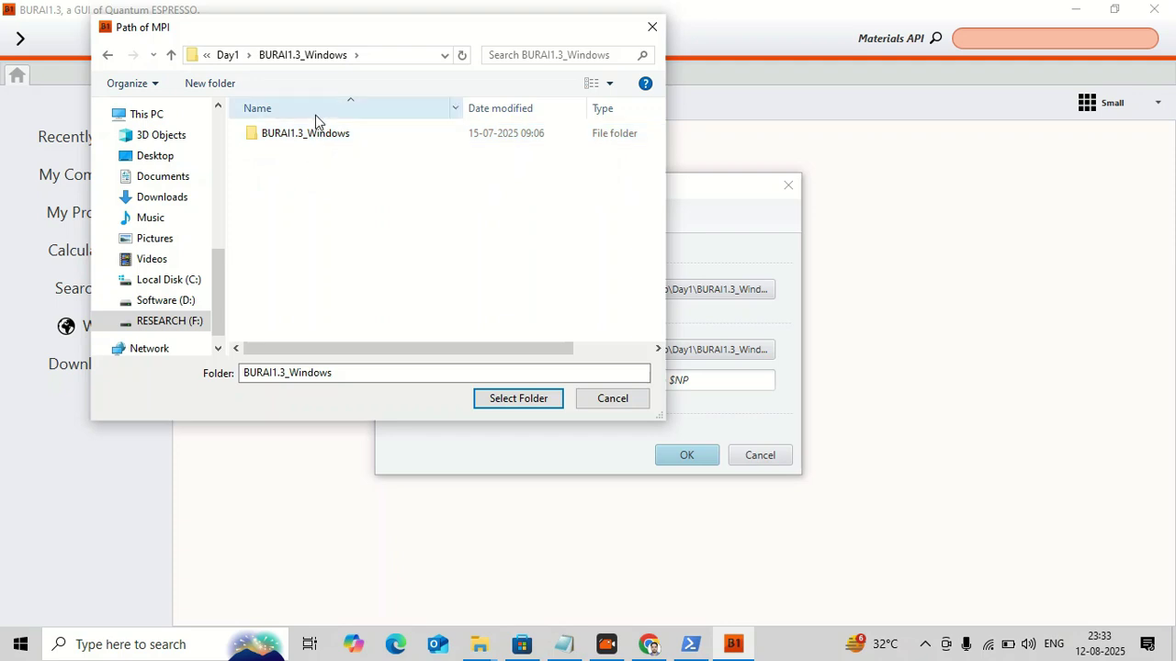
double_click(315, 133)
left_click(315, 170)
double_click(315, 170)
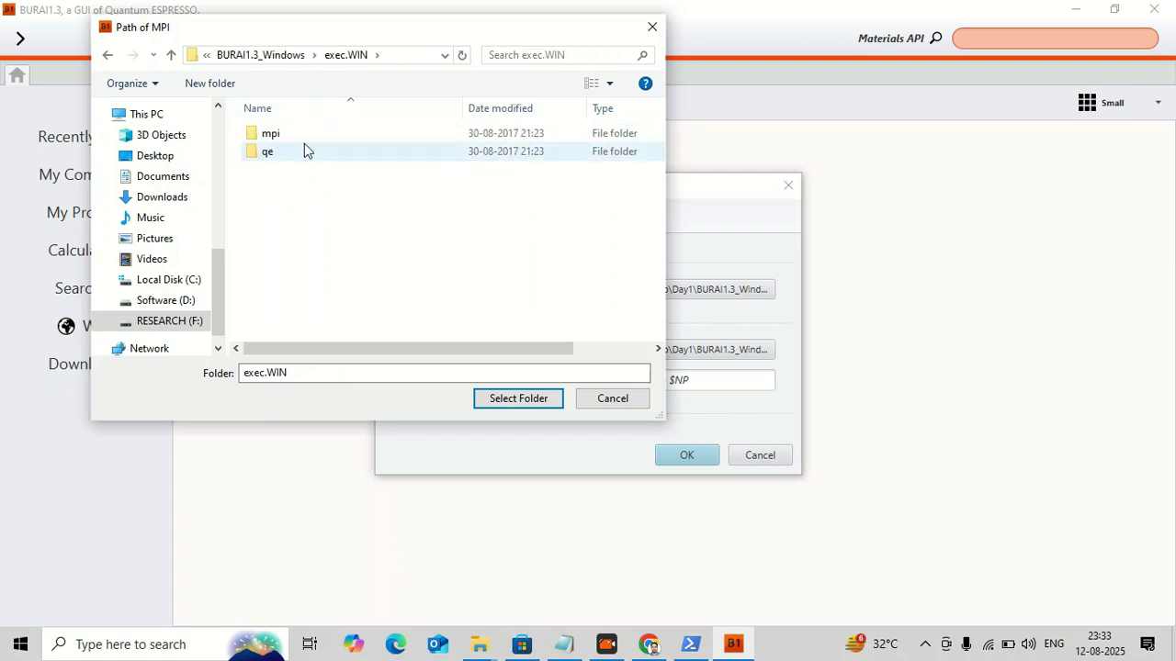
left_click(304, 137)
left_click(518, 398)
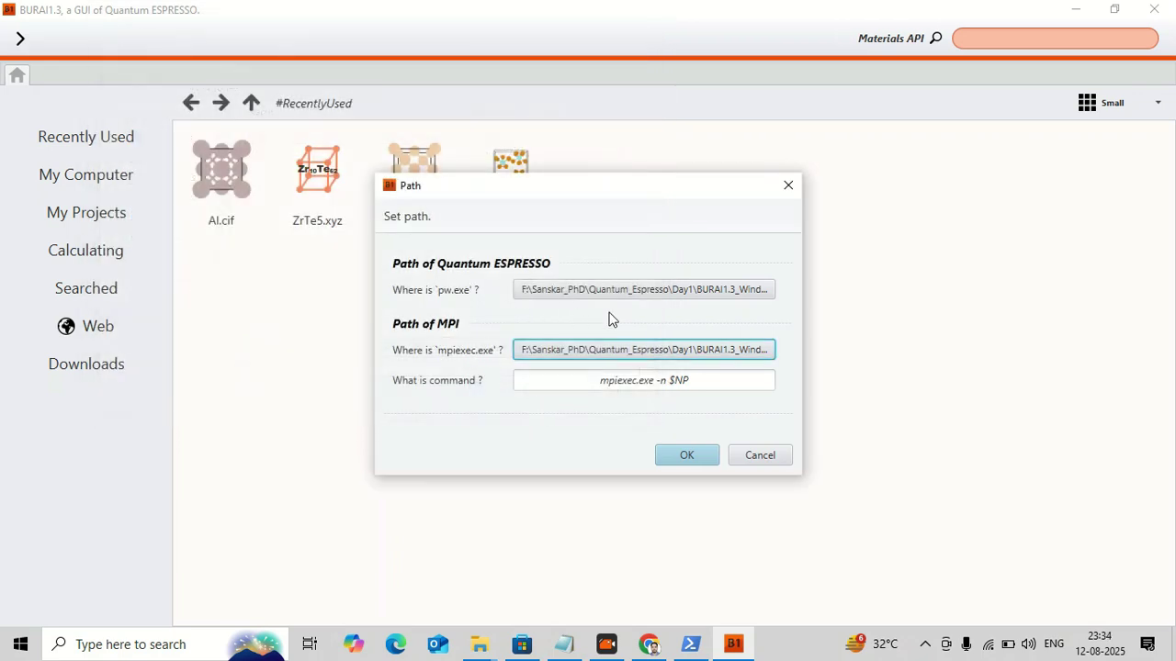
left_click(671, 456)
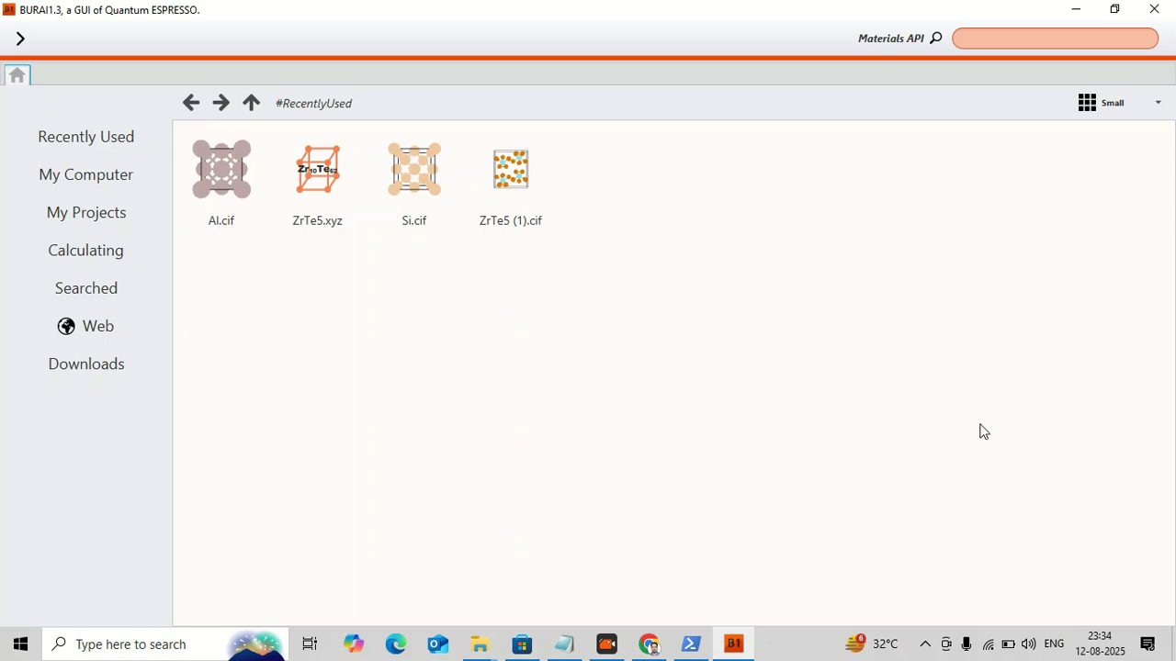
Close BURAI and refresh the Windows desktop.
left_click(1156, 17)
right_click(872, 218)
left_click(907, 270)
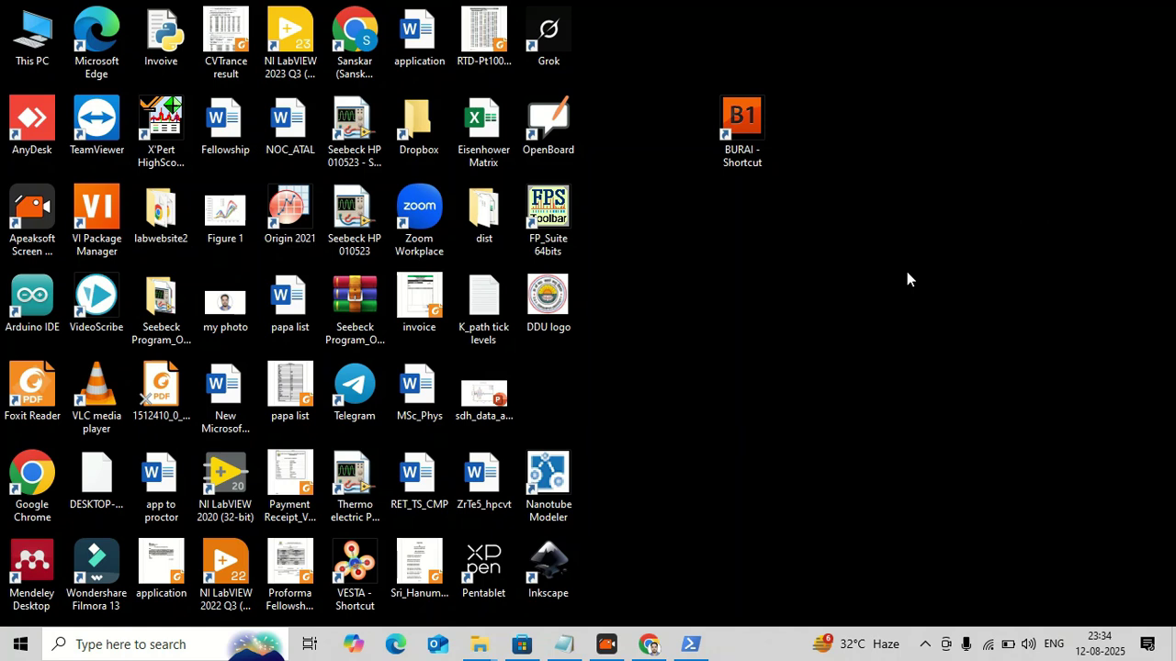
Show the Google Drive DFT_Windows folder, then return to the BURAI bin folder in File Explorer.
left_click(648, 643)
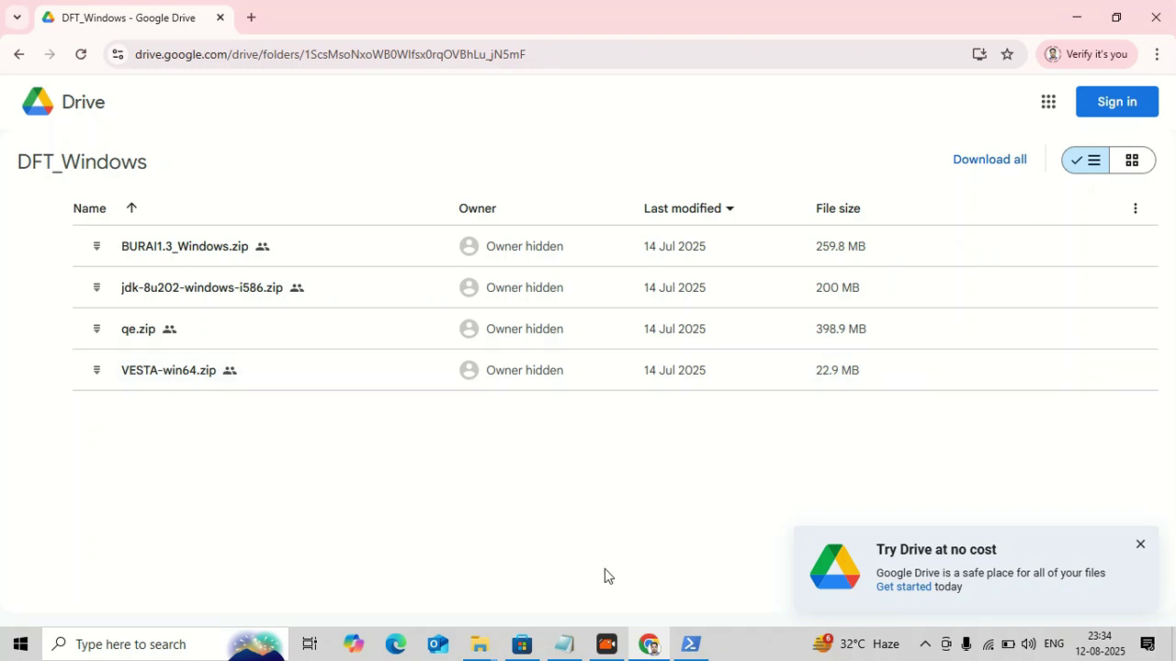
mouse_move(481, 650)
left_click(546, 617)
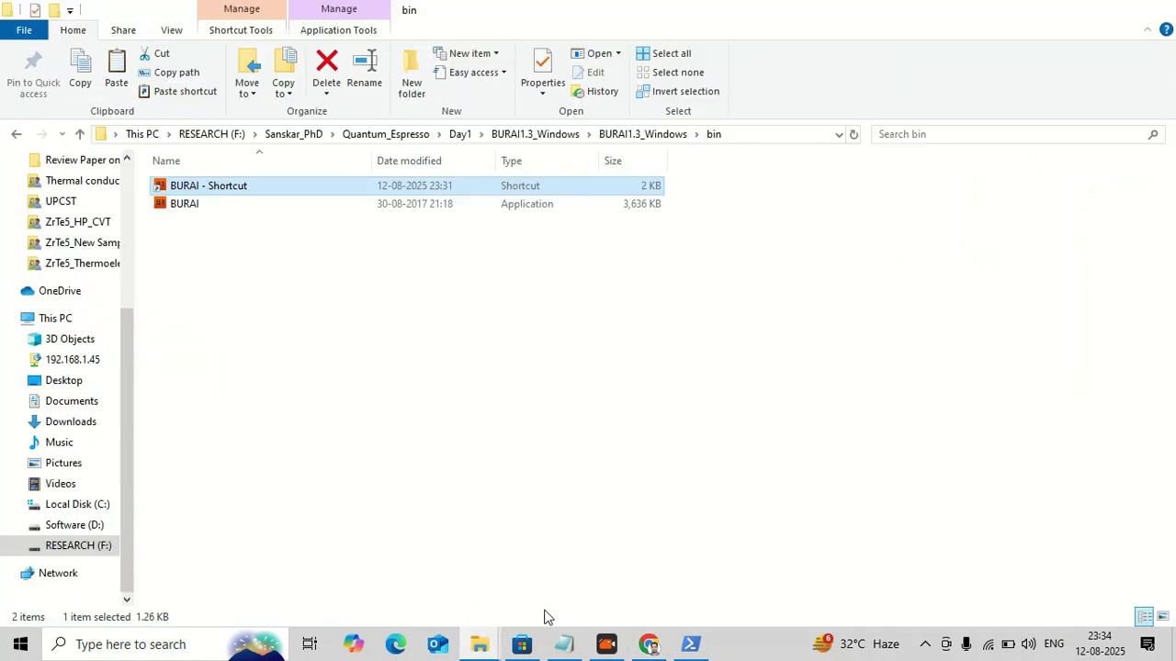
Go up from BURAI1.3_Windows to Day1 and open the inner VESTA-win64 folder.
left_click(85, 139)
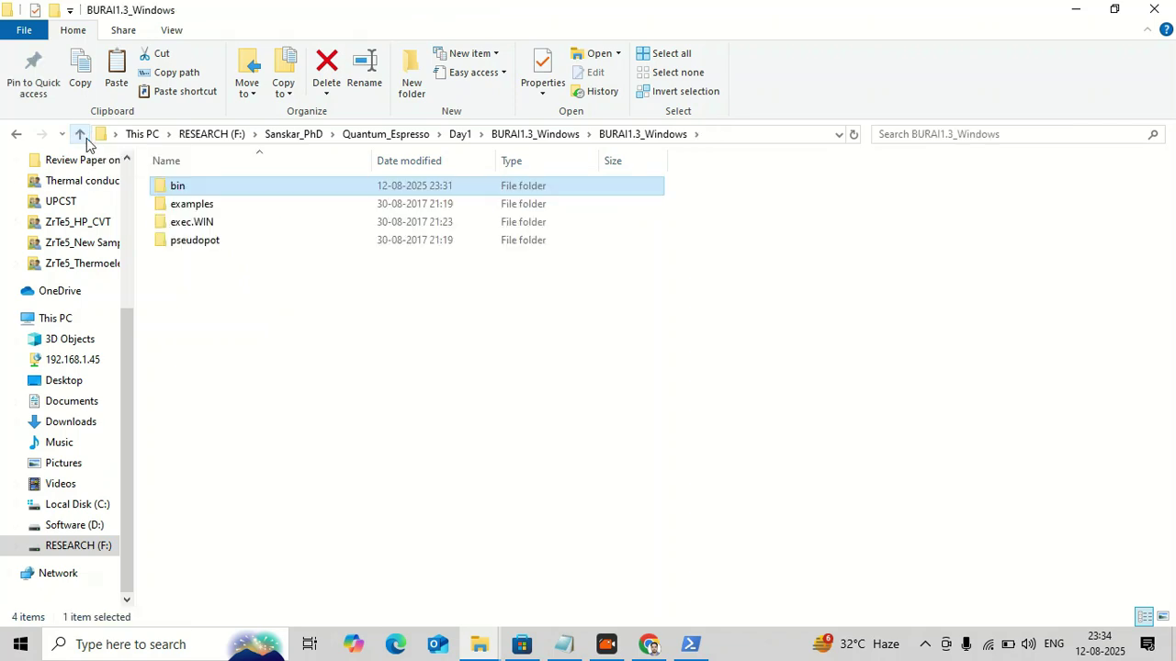
left_click(86, 140)
left_click(86, 140)
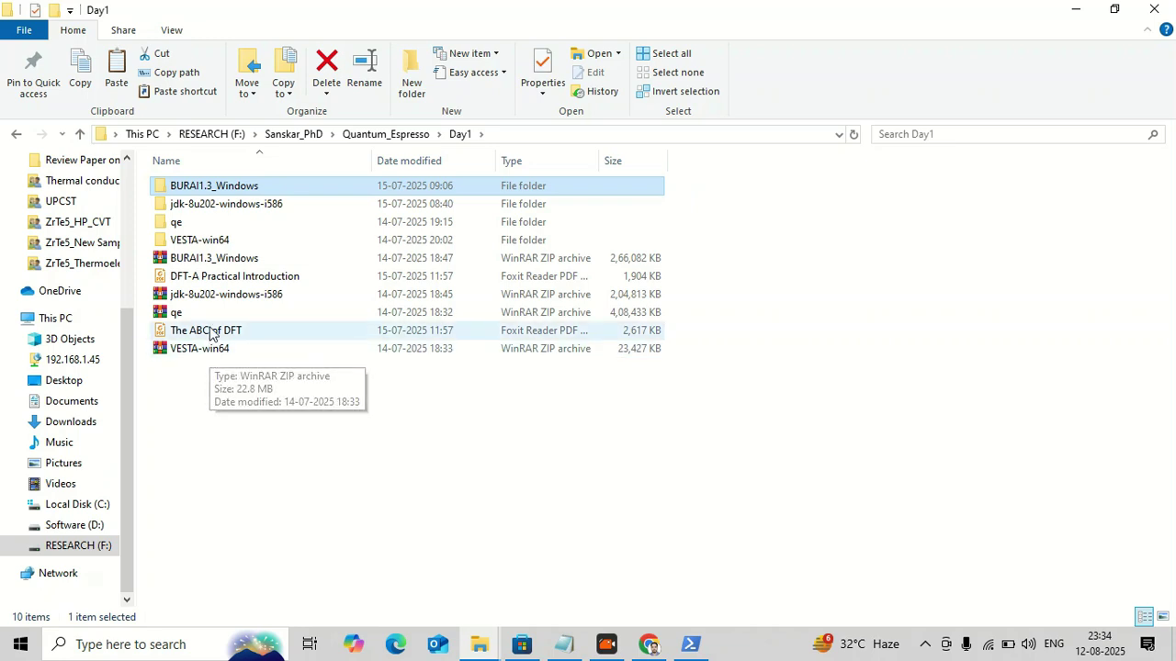
double_click(209, 244)
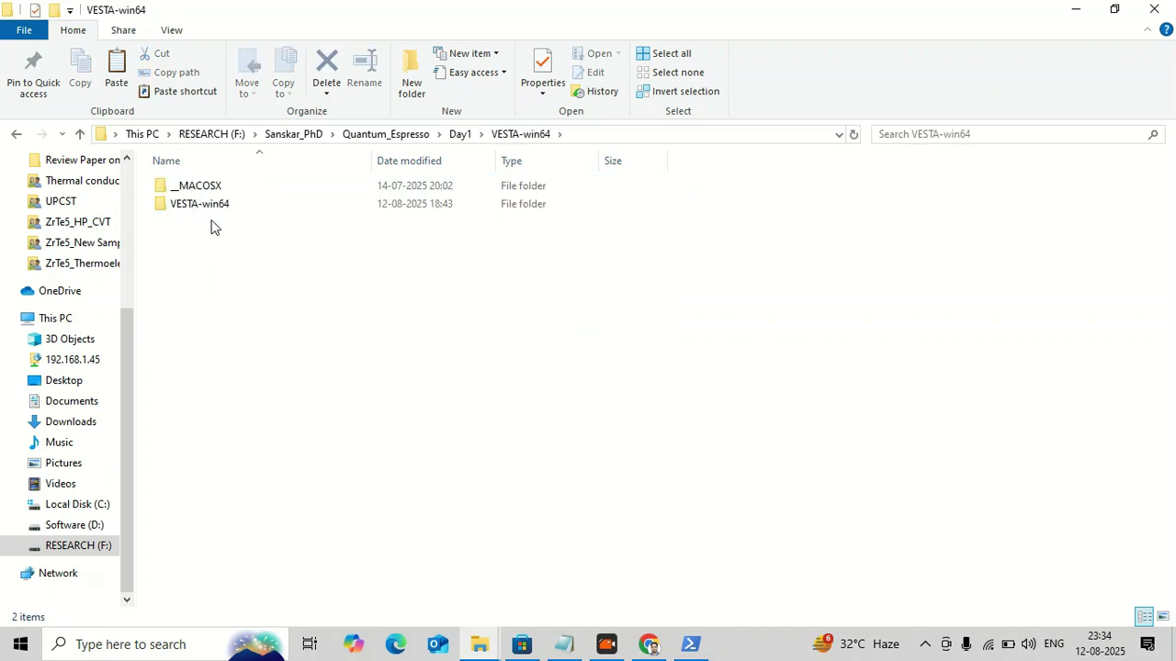
double_click(214, 202)
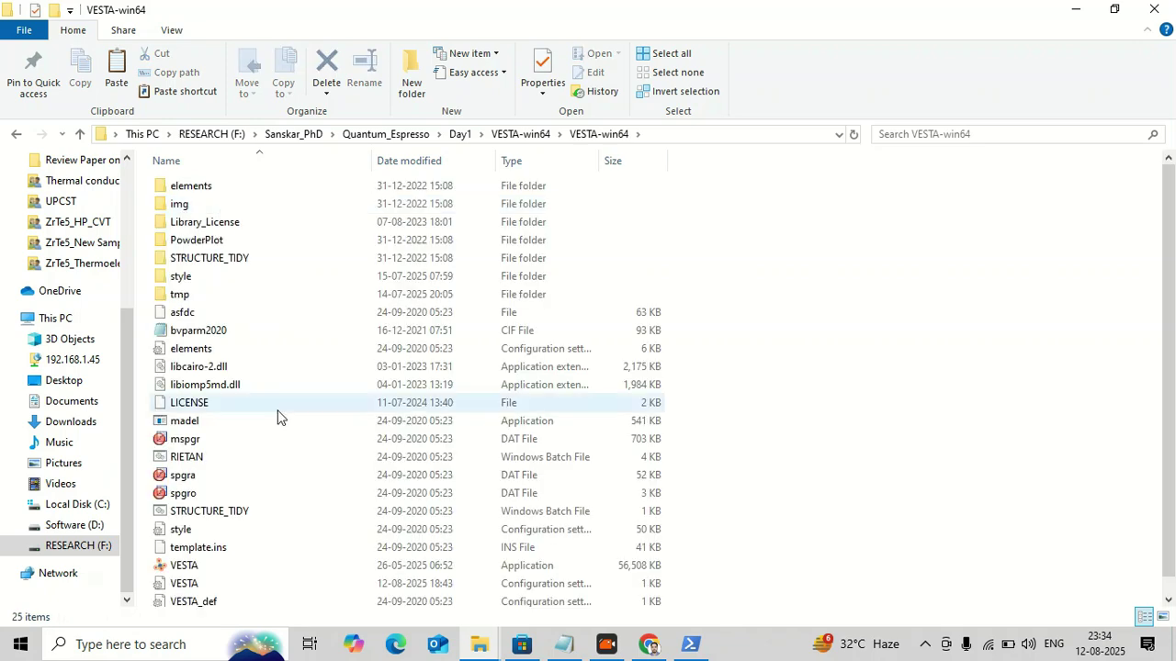
scroll(521, 414, "down", 1)
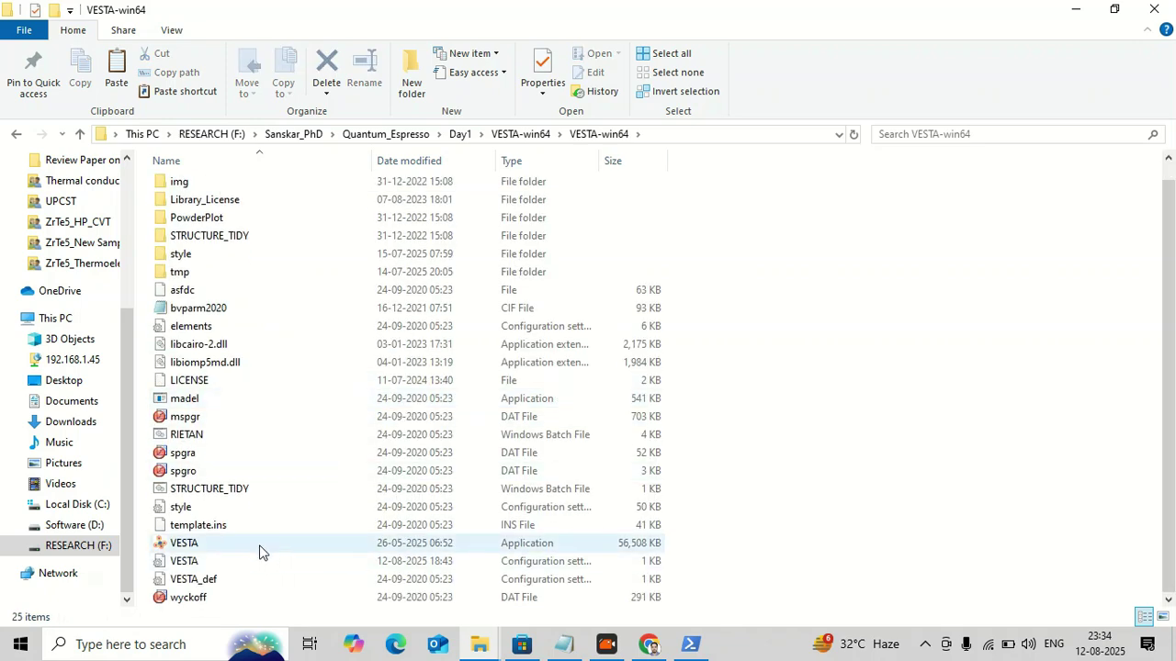
Minimize File Explorer and Chrome, then refresh the desktop.
left_click(1076, 13)
left_click(1076, 18)
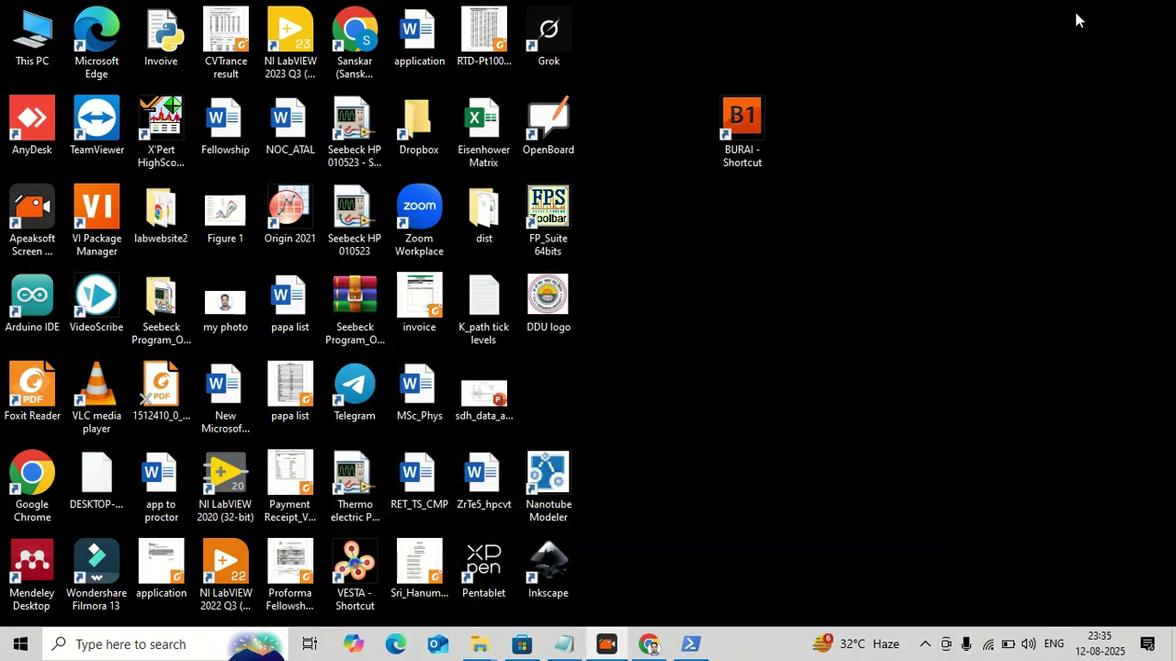
right_click(819, 266)
left_click(850, 317)
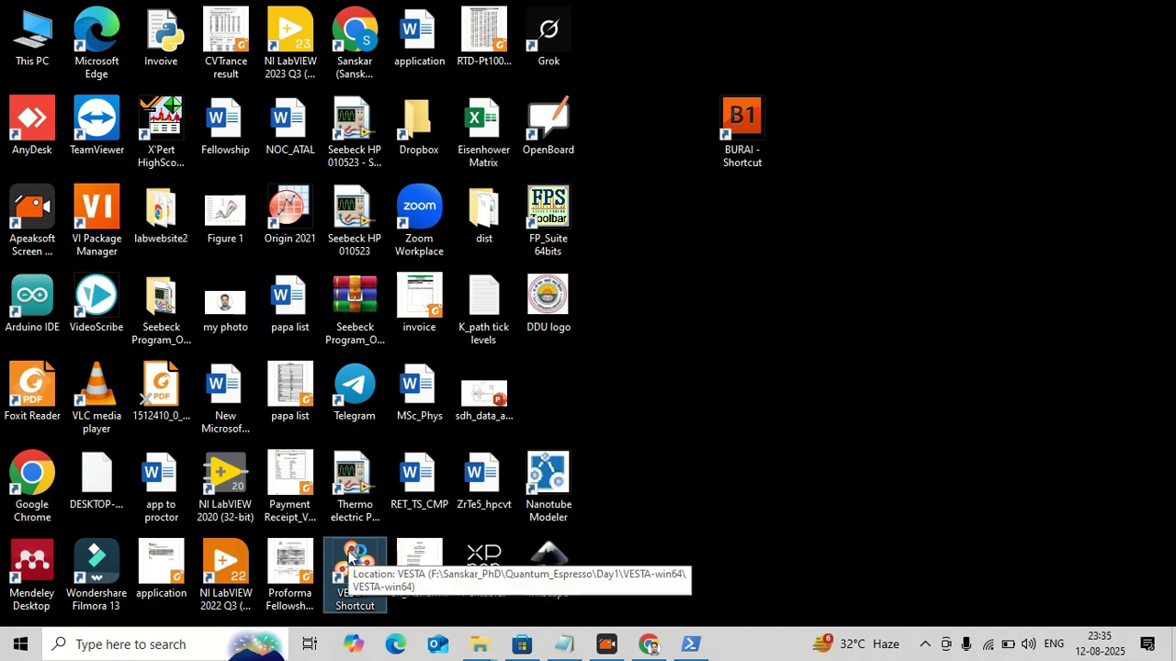
double_click(350, 555)
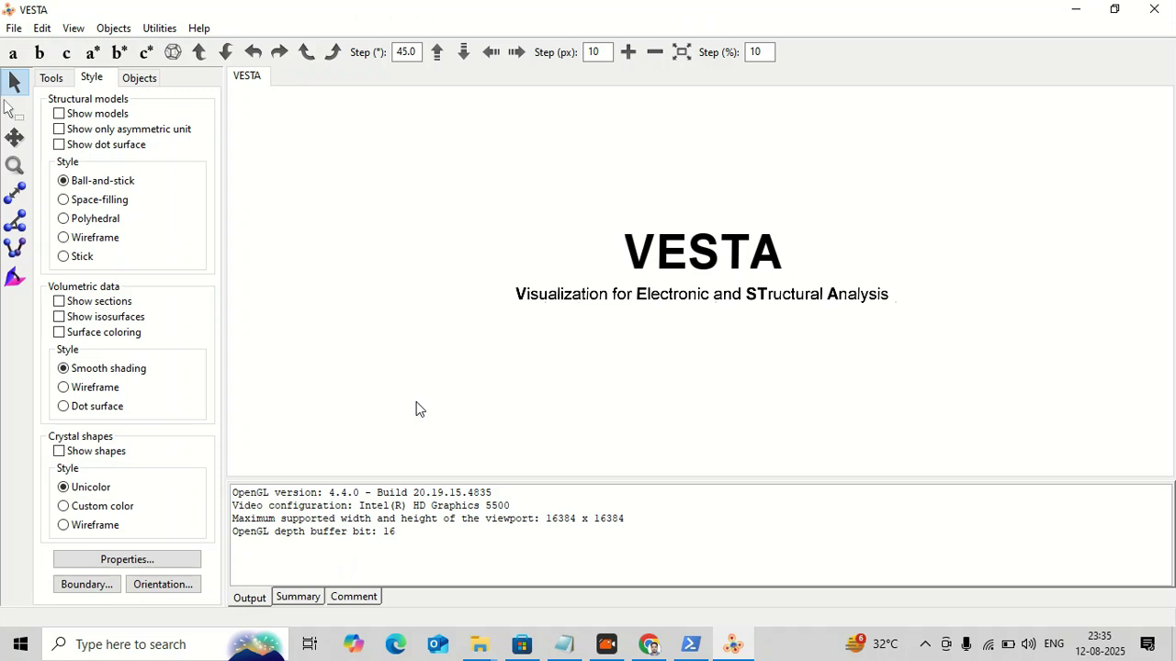
left_click(15, 29)
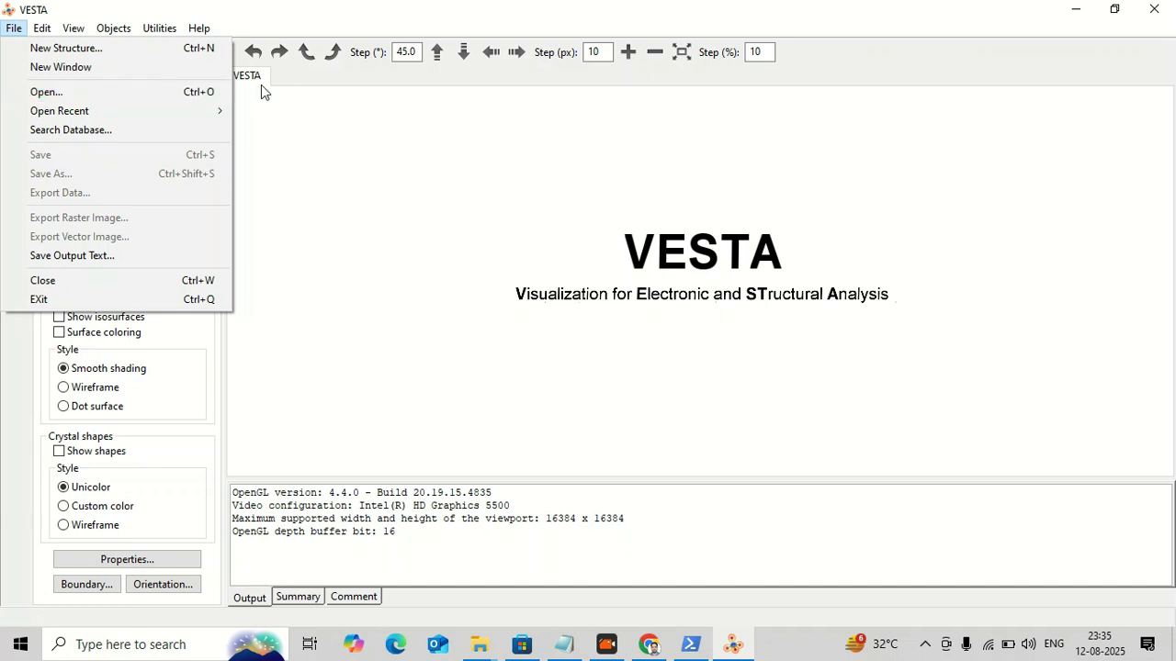
left_click(410, 154)
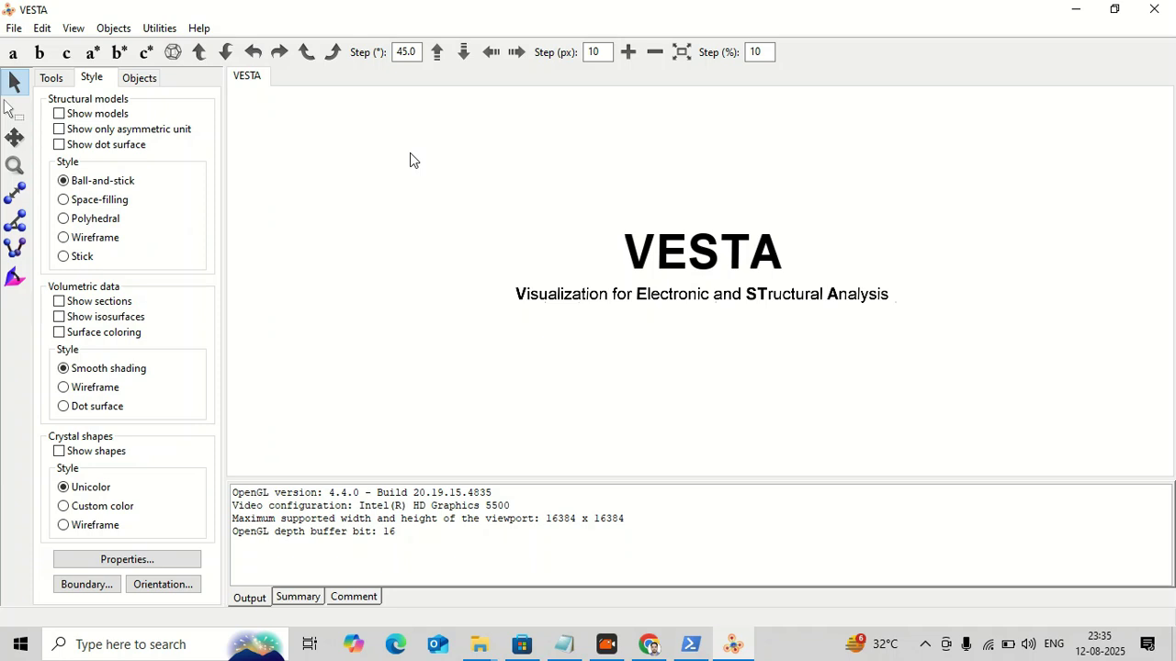
left_click(1154, 11)
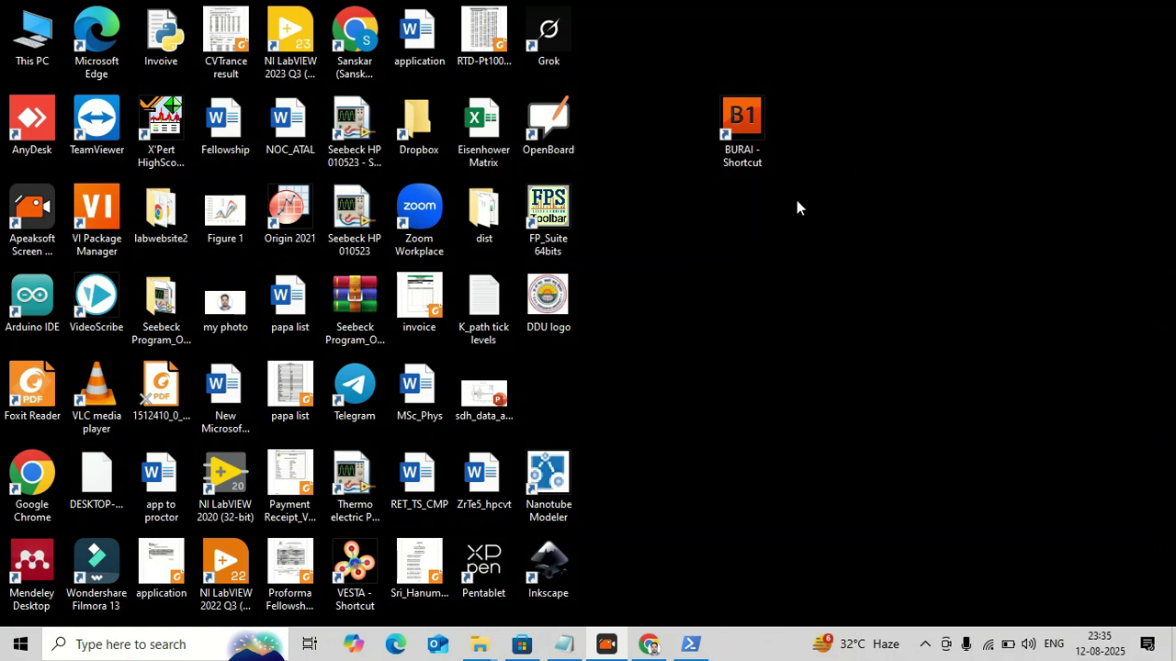